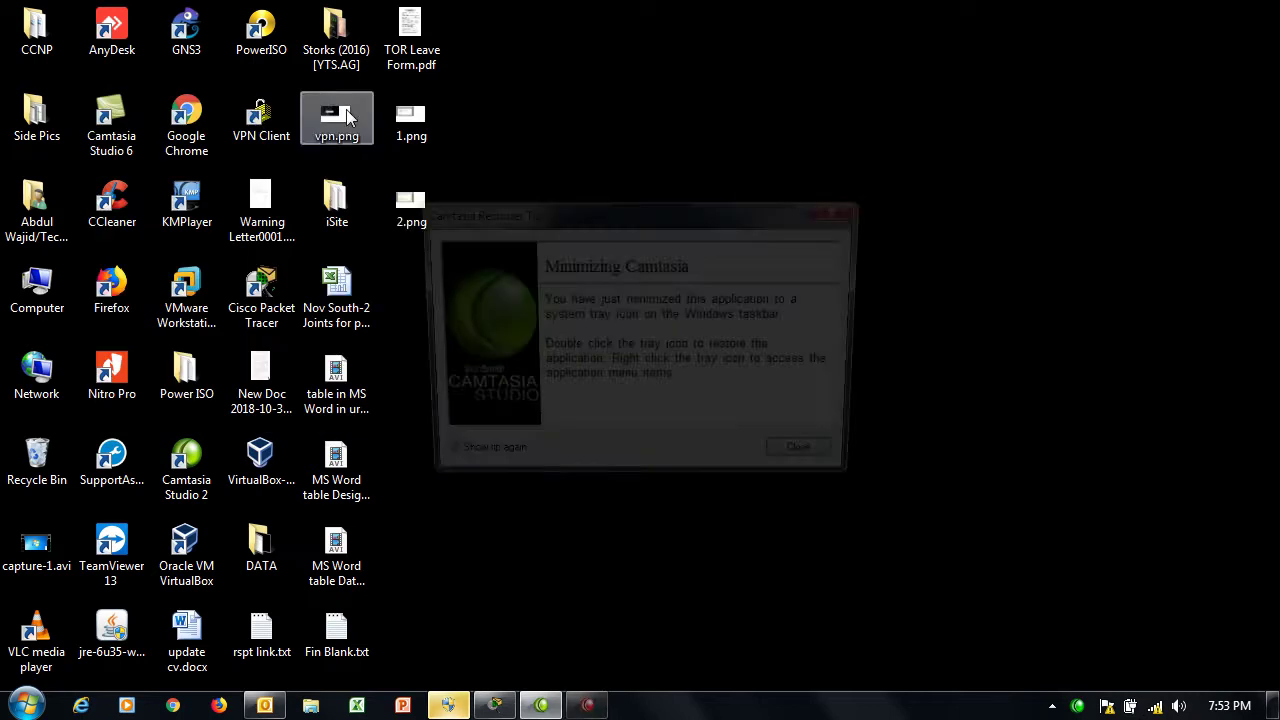
Dismiss the recorder tip and launch Word by running winword from the Run box.
click(815, 463)
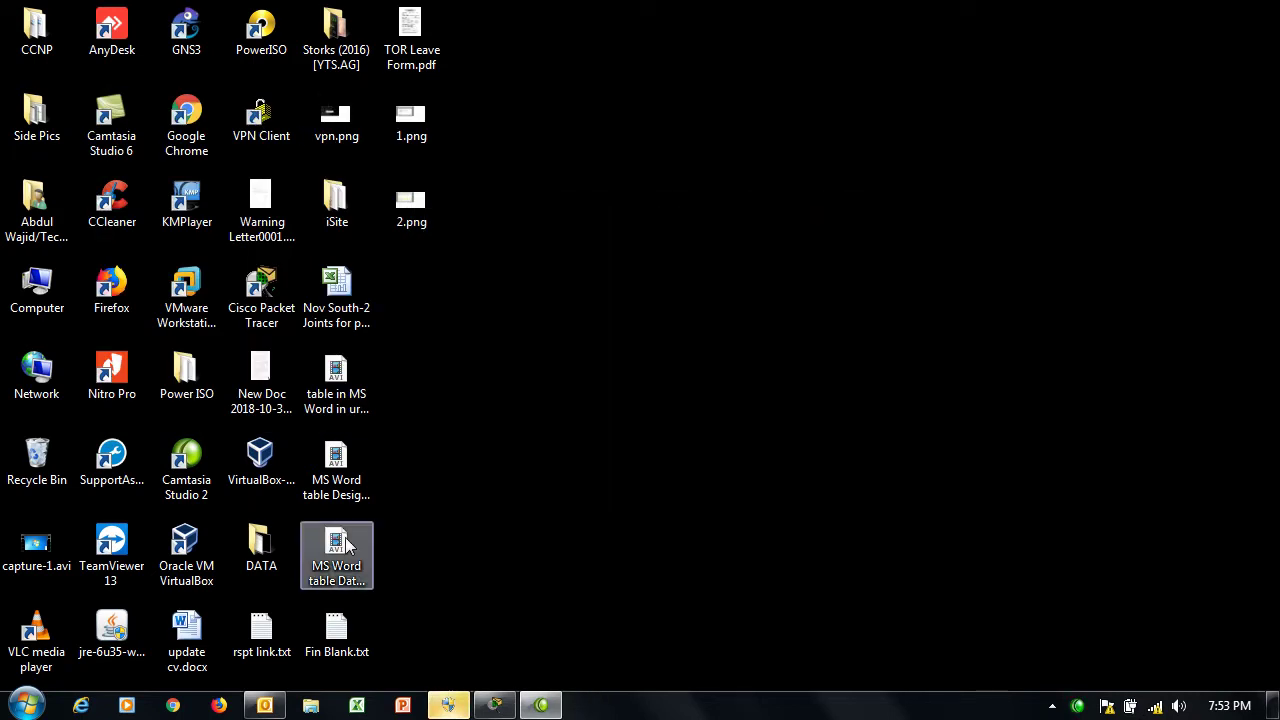
key(super+r)
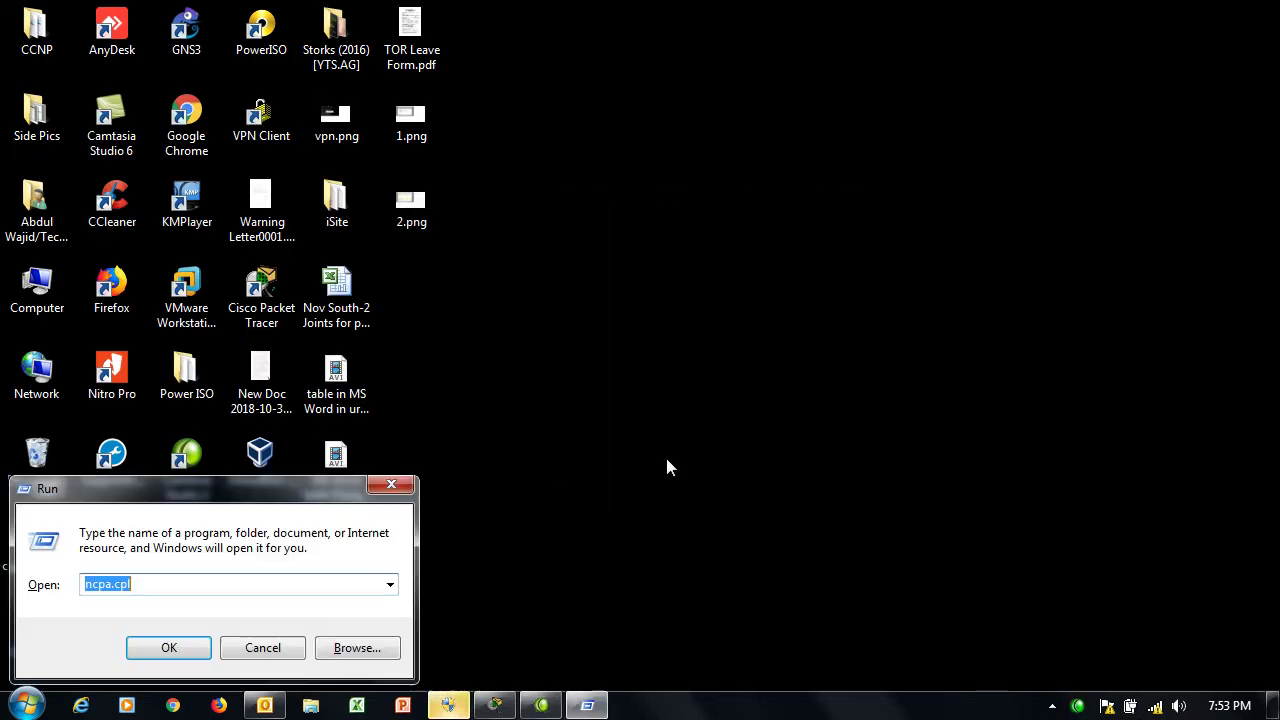
text(ncpa.cpl)
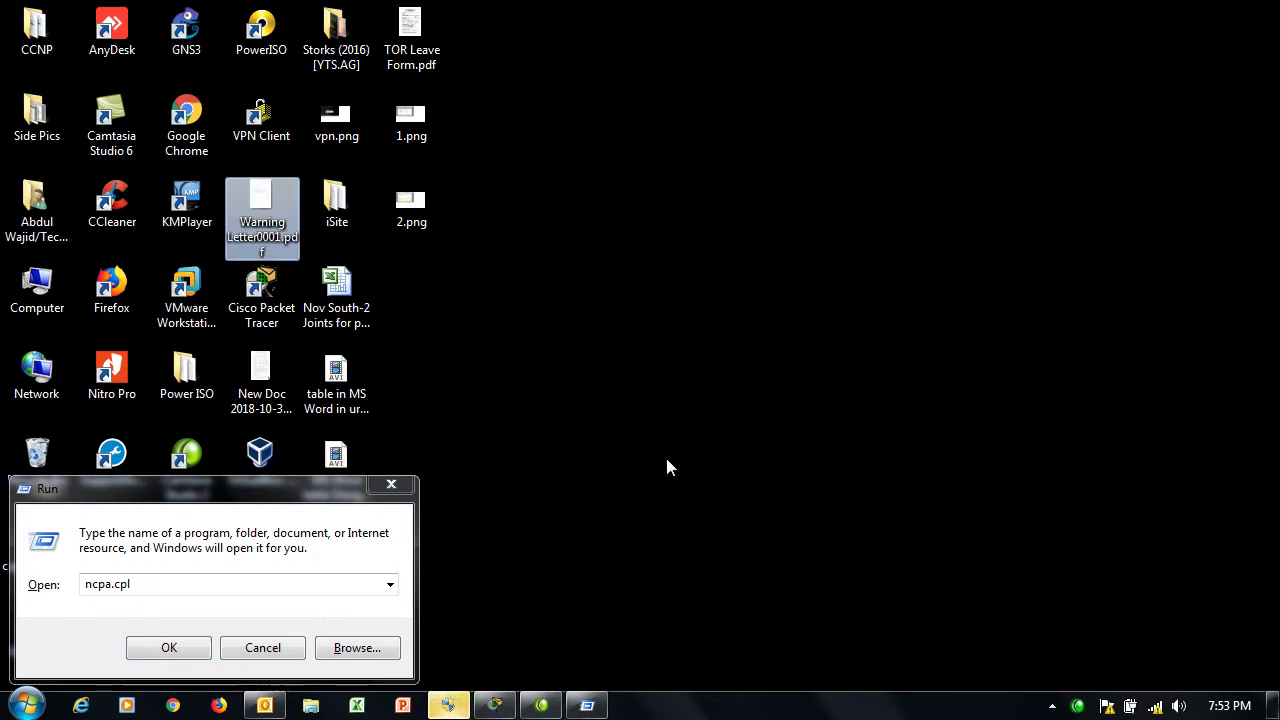
click(170, 587)
key(BackSpace)
key(BackSpace)
key(BackSpace)
key(BackSpace)
text(wjnword)
key(Return)
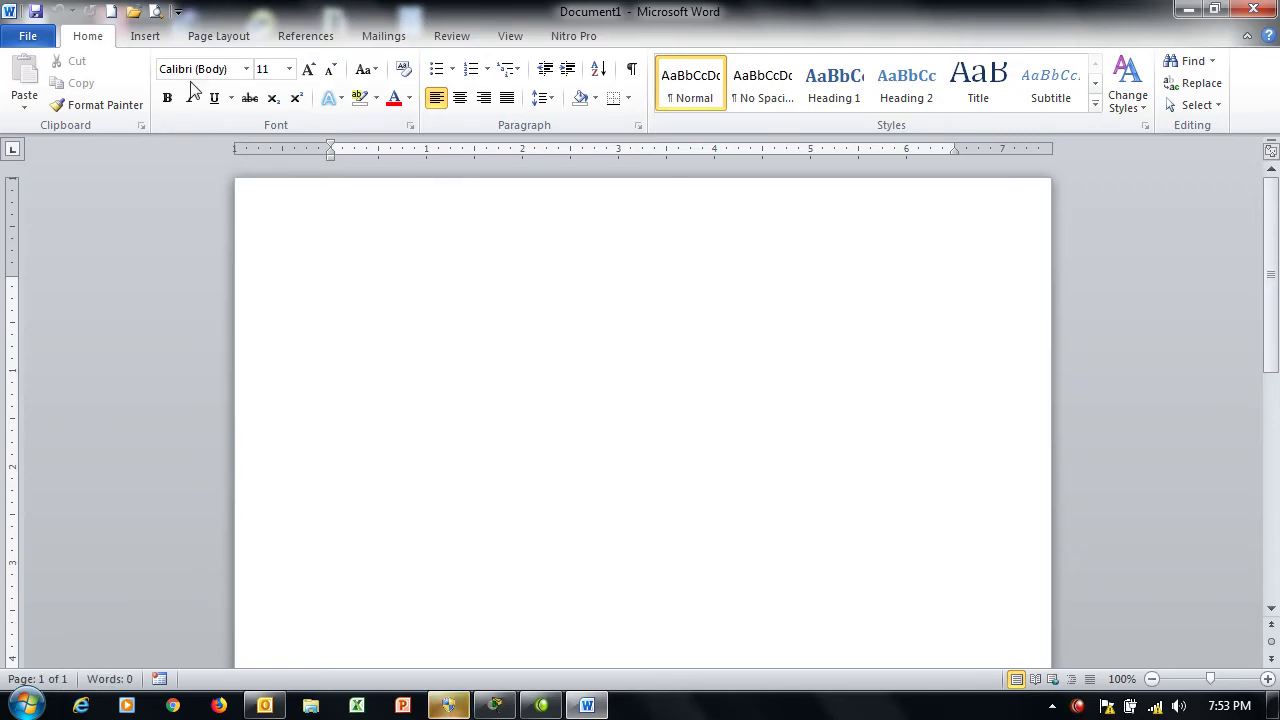
Insert a 7-column, 4-row table through the Insert Table dialog.
click(132, 38)
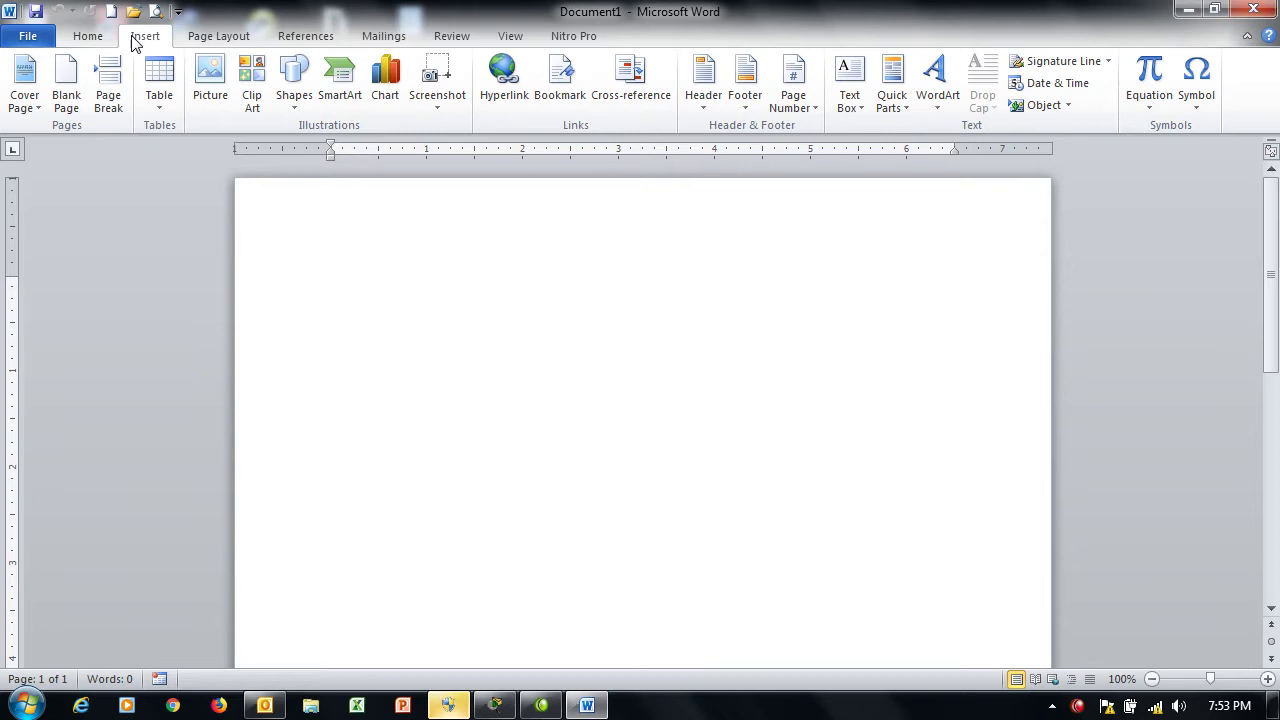
click(163, 108)
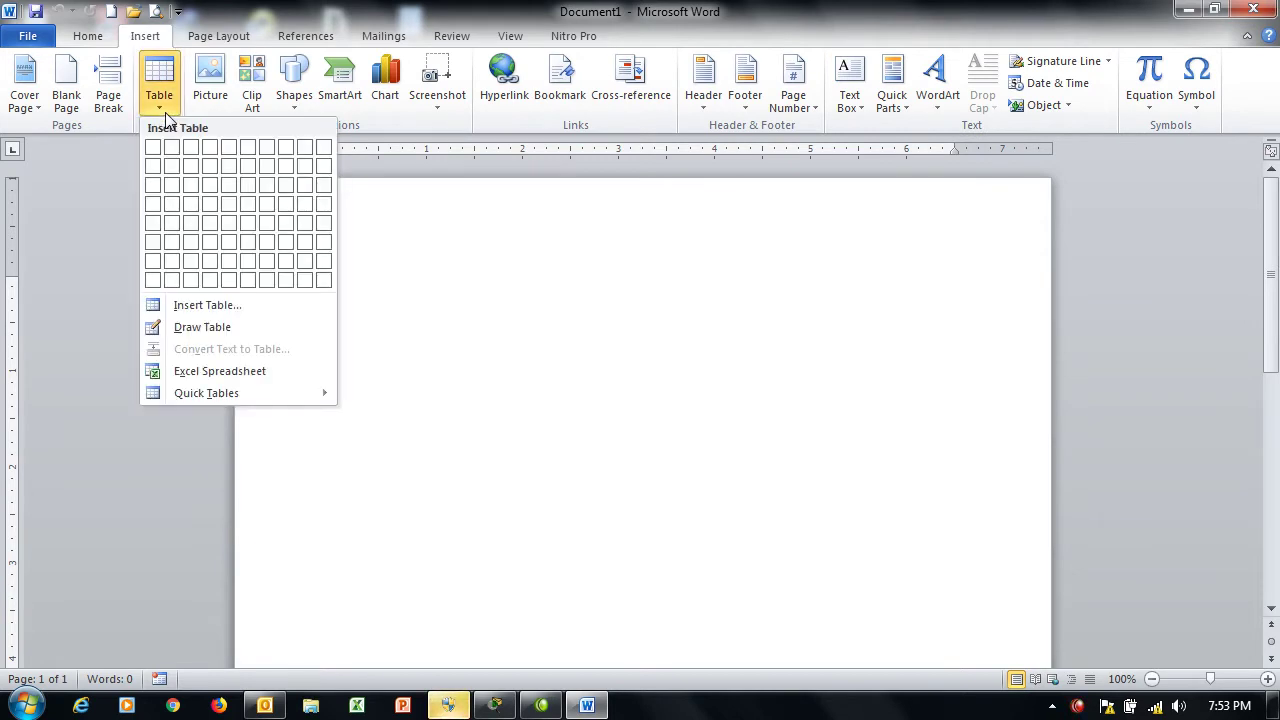
click(204, 308)
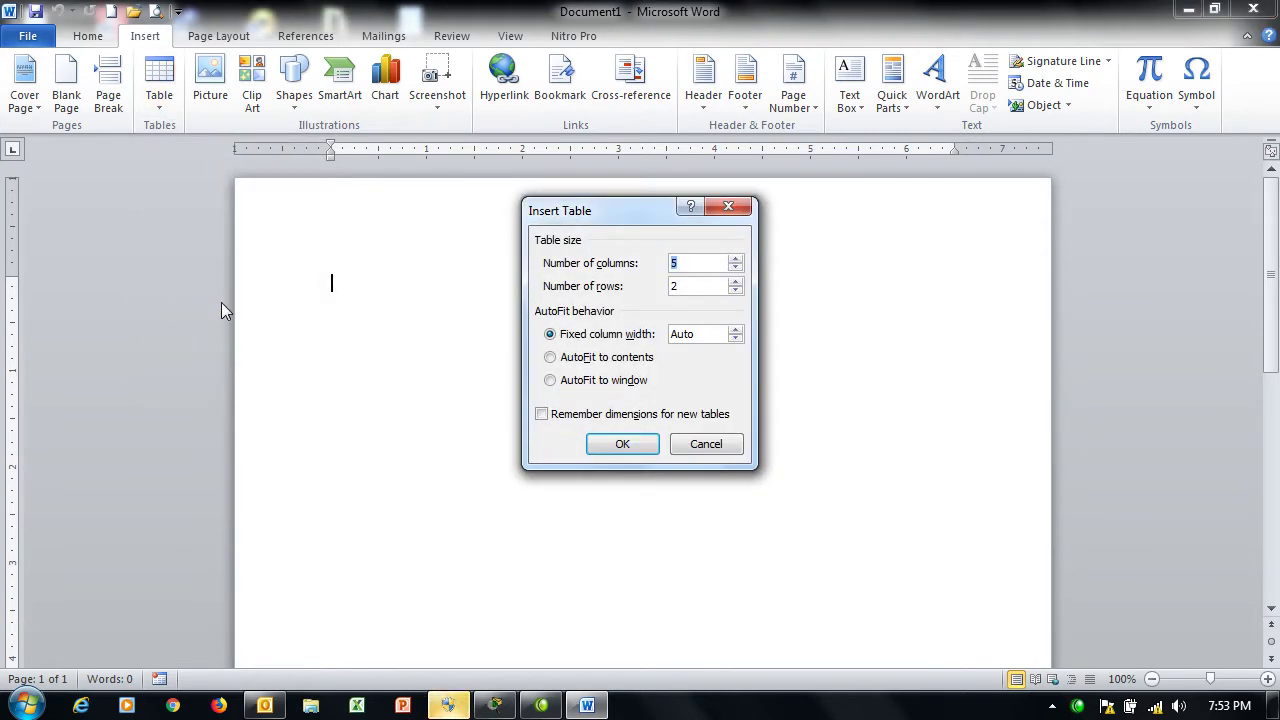
click(735, 258)
click(735, 258)
click(735, 281)
click(735, 281)
click(622, 446)
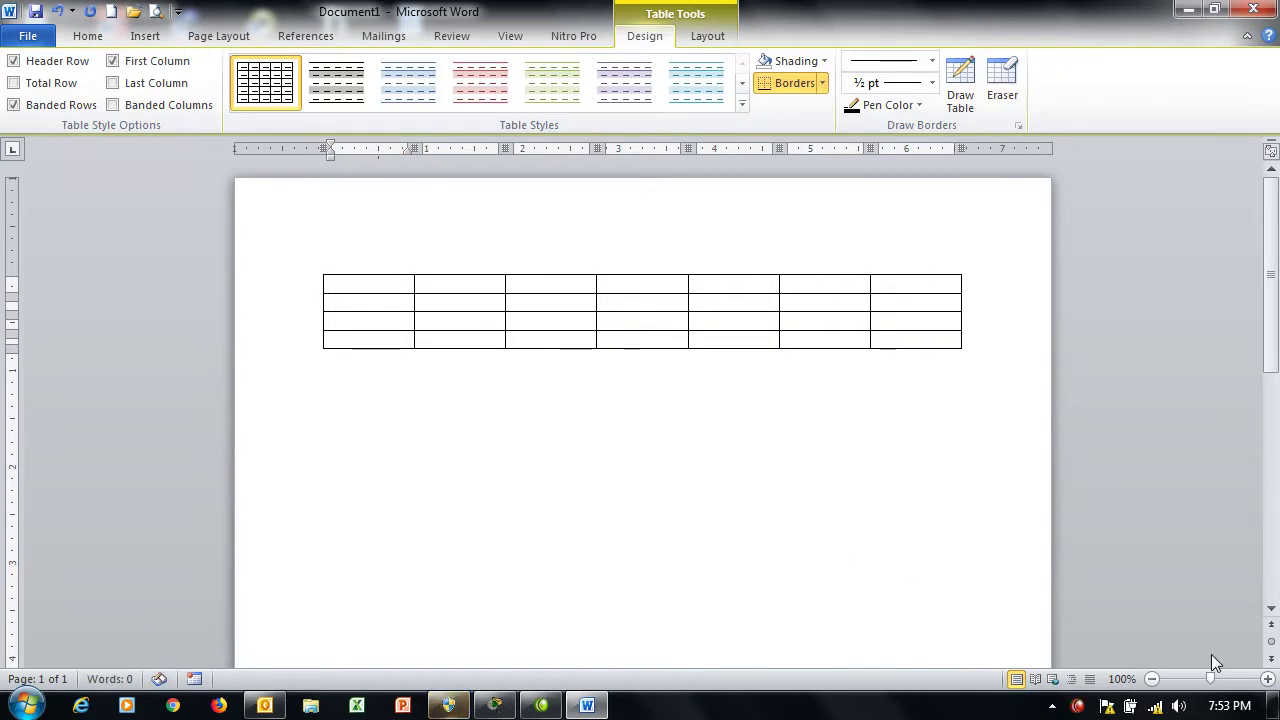
Zoom in and type the headers Name, Math, Bio, Chem, Eng, Urdu and Total.
drag(1213, 683, 1218, 685)
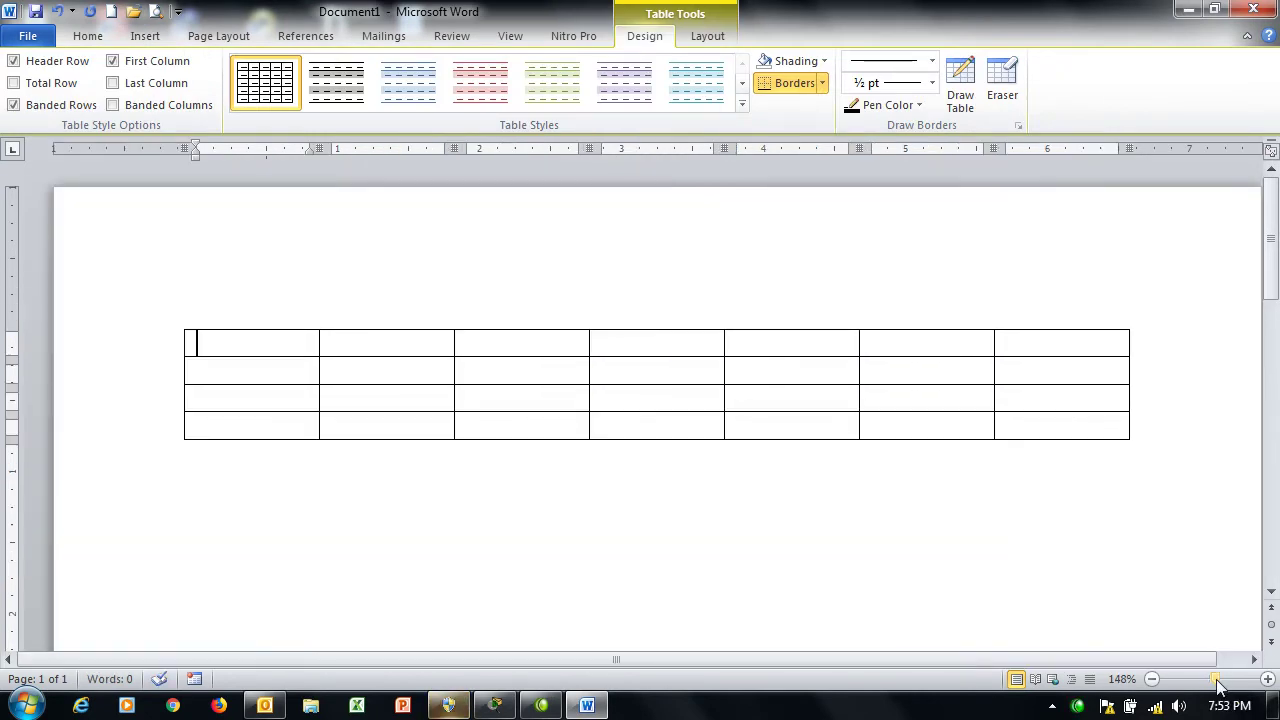
text(Name)
key(Tab)
text(math)
key(Tab)
text(bio)
key(Tab)
text(chem	e)
key(Tab)
key(shift+Tab)
text(eng)
key(Tab)
text(urdu)
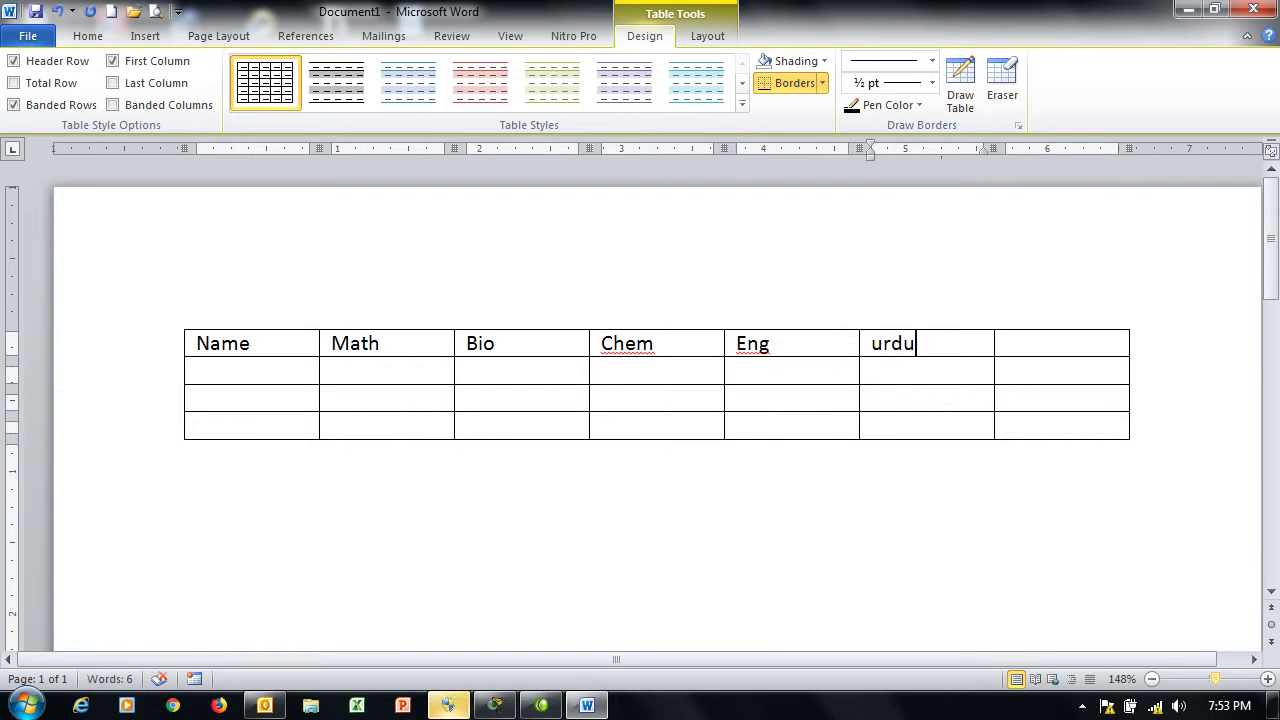
key(Tab)
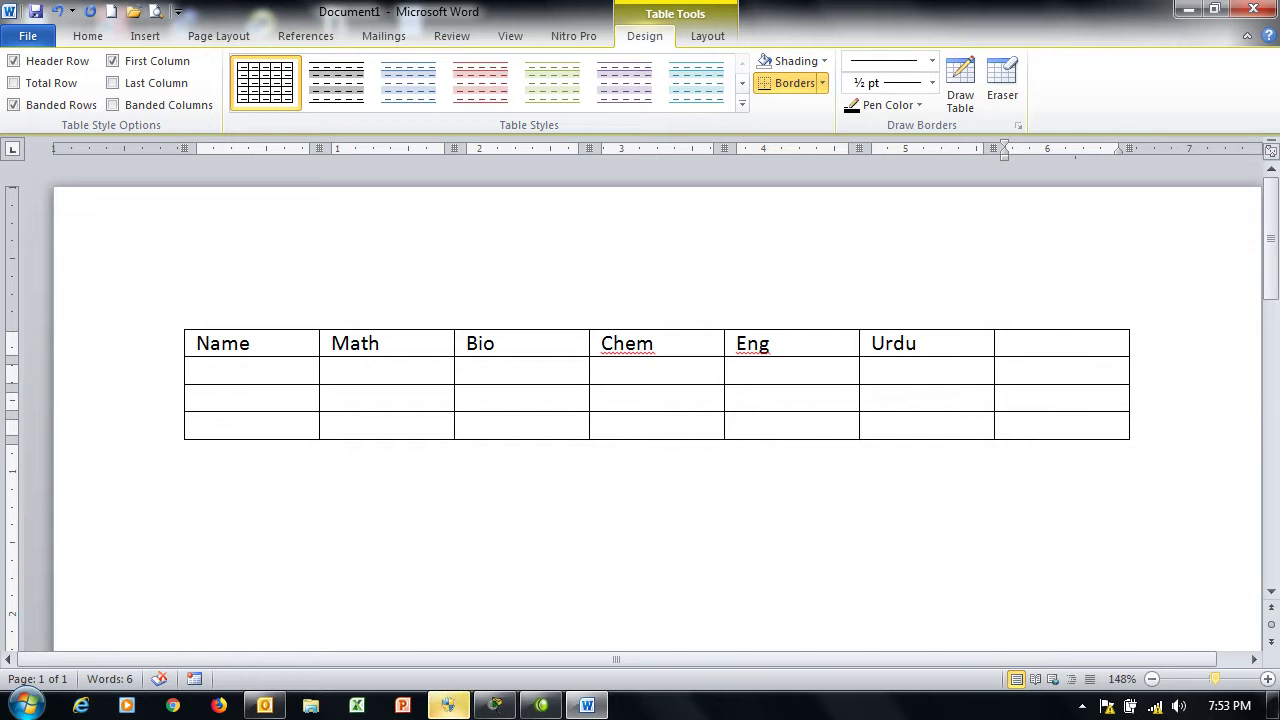
key(shift+Tab)
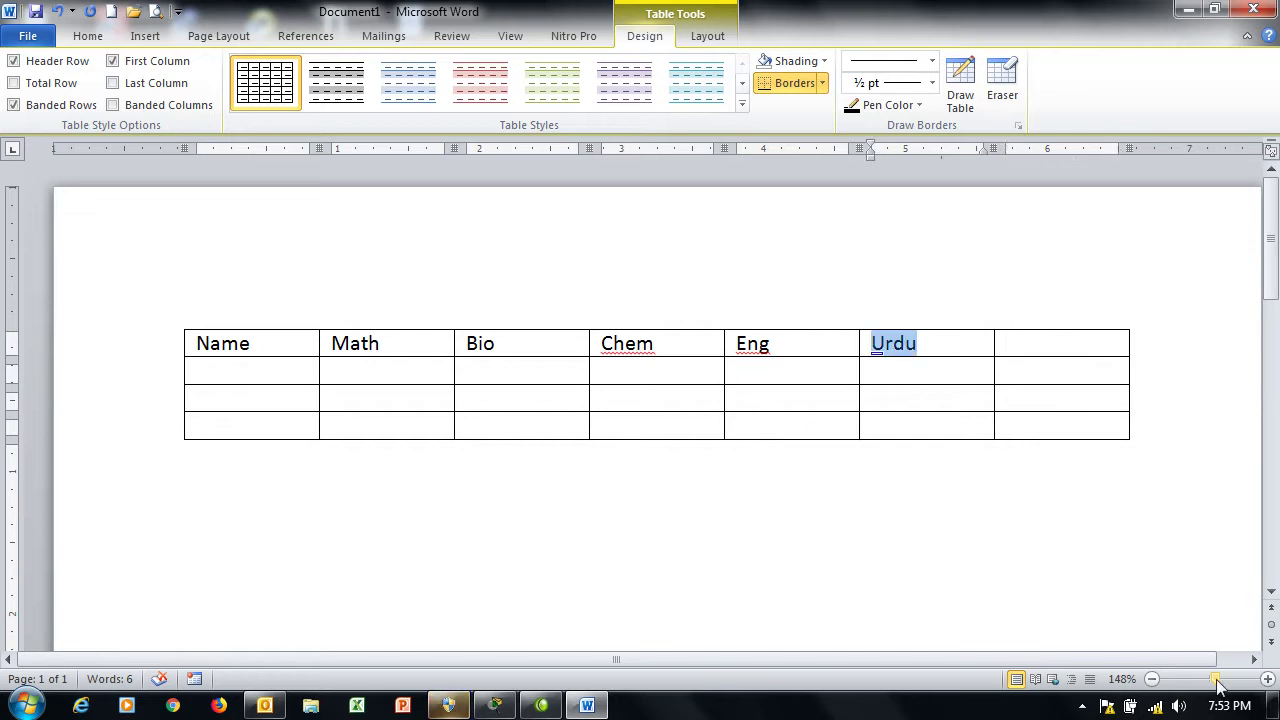
key(shift+Tab)
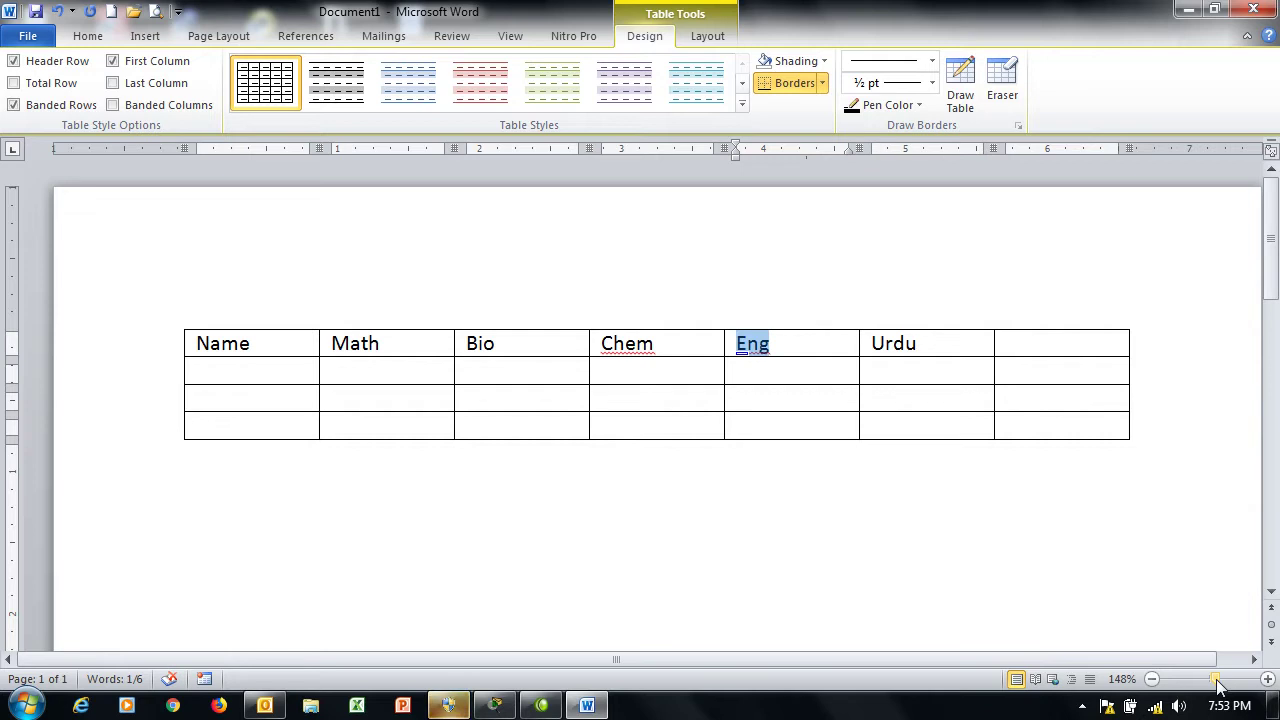
key(shift+Tab)
key(Tab)
key(Tab)
key(Tab)
text(Total)
Fill the second row with the student's name and marks 89, 87, 98, 98, 09.
key(Tab)
text(asad)
key(Tab)
text(89)
key(Tab)
text(87)
key(Tab)
text(98)
key(Tab)
text(98)
key(Tab)
text(09)
key(Tab)
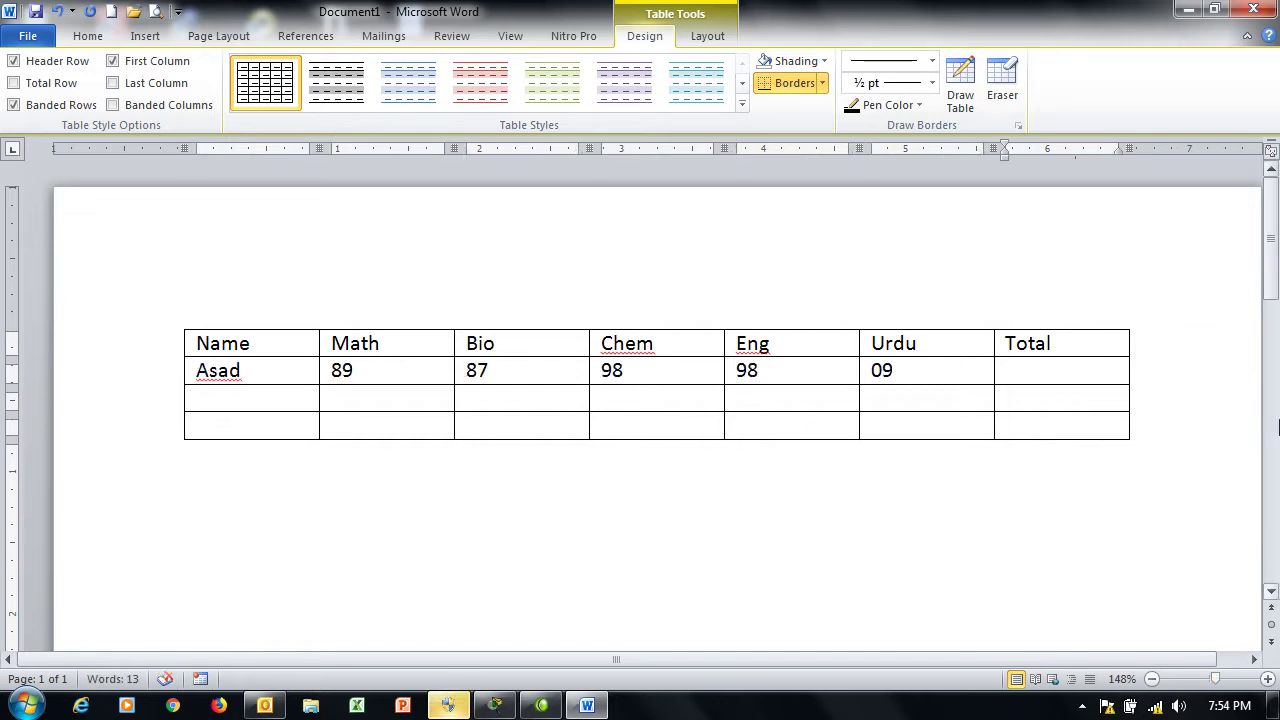
Insert a =SUM(LEFT) formula in the first student's Total cell, giving 381.
click(707, 36)
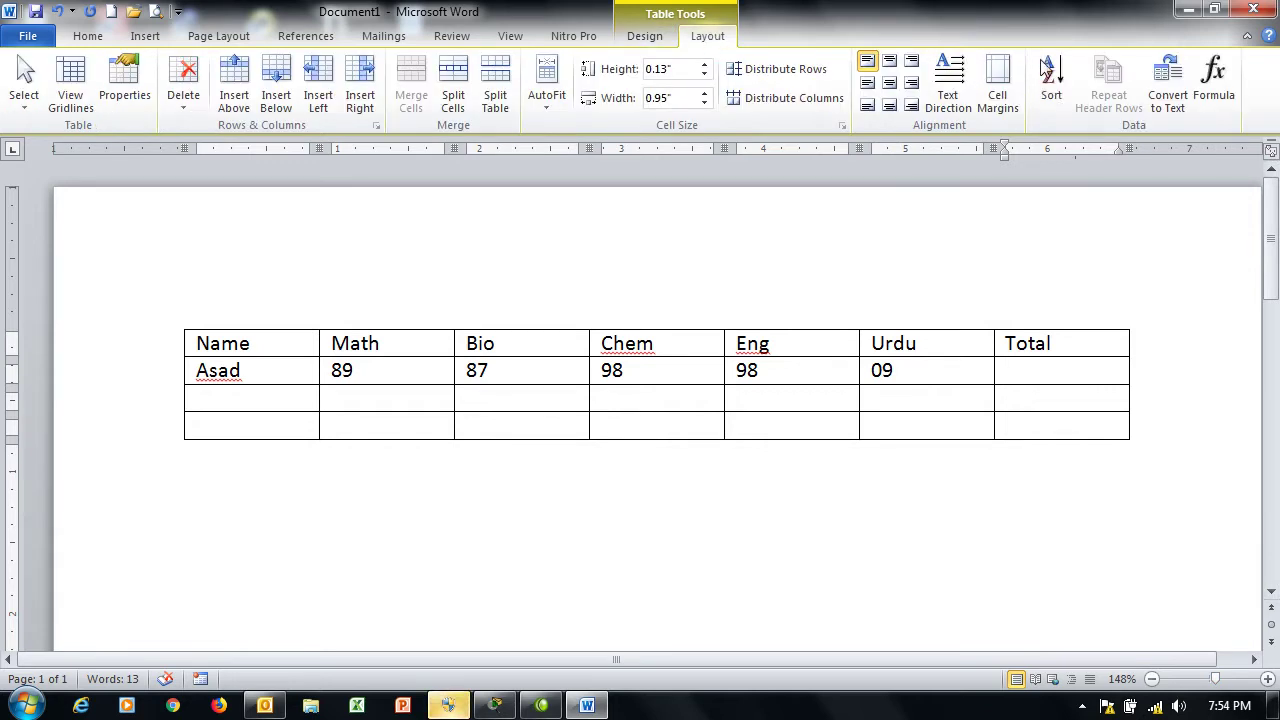
click(1212, 88)
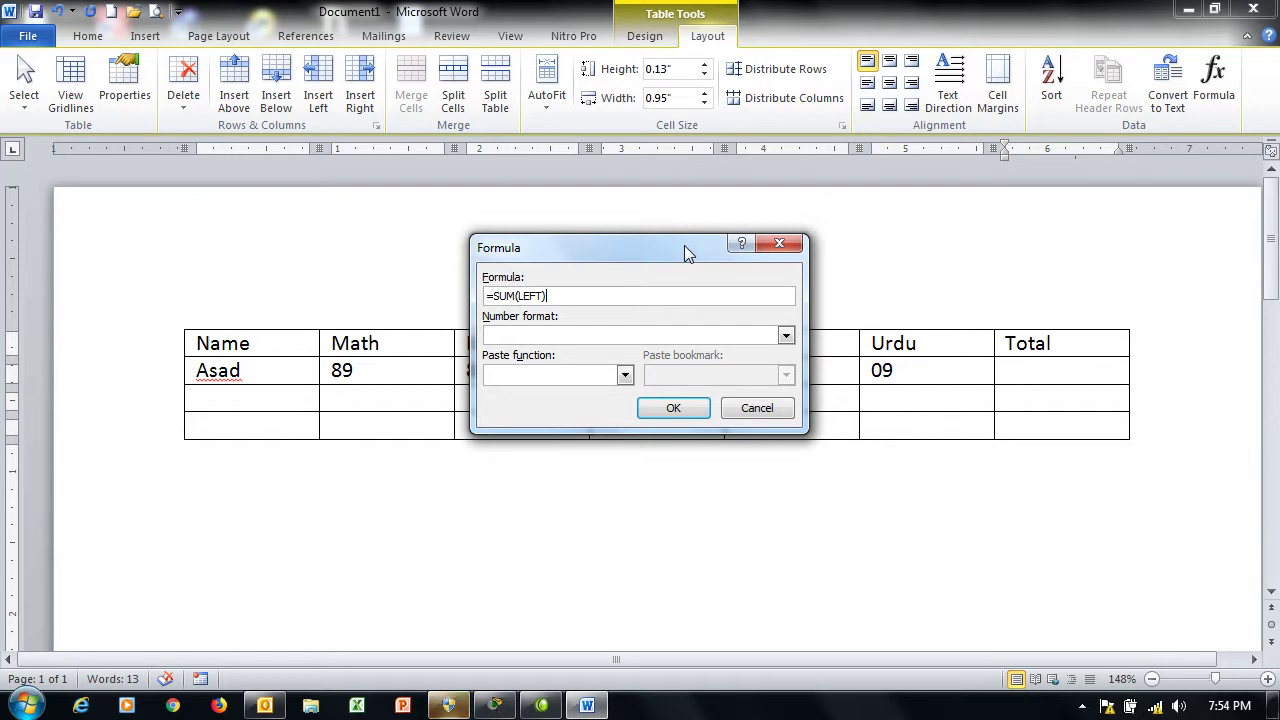
drag(684, 245, 665, 111)
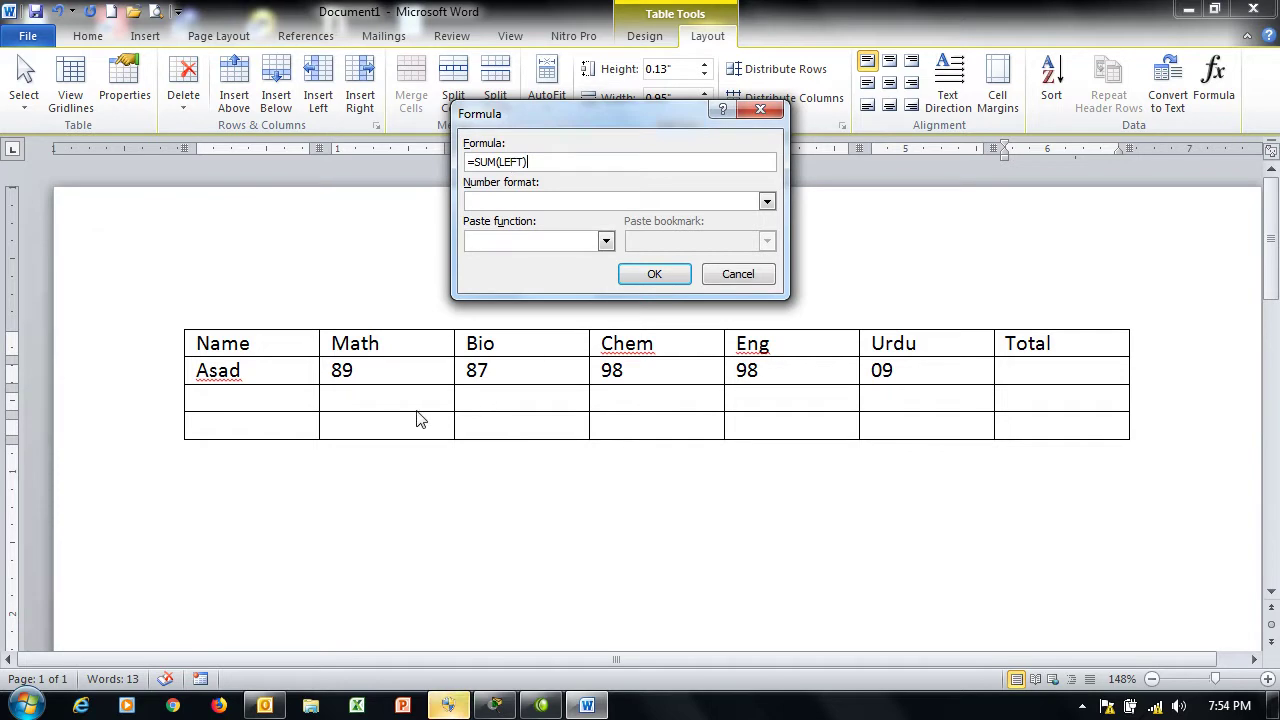
click(654, 274)
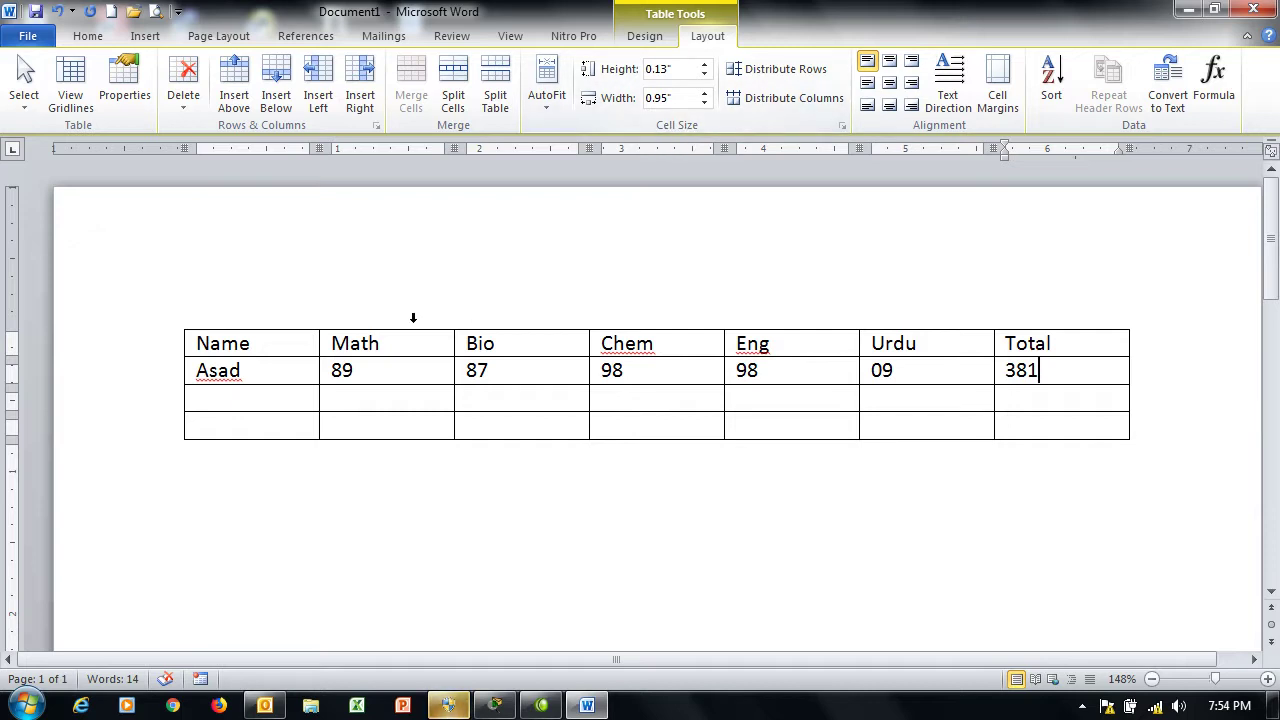
click(308, 343)
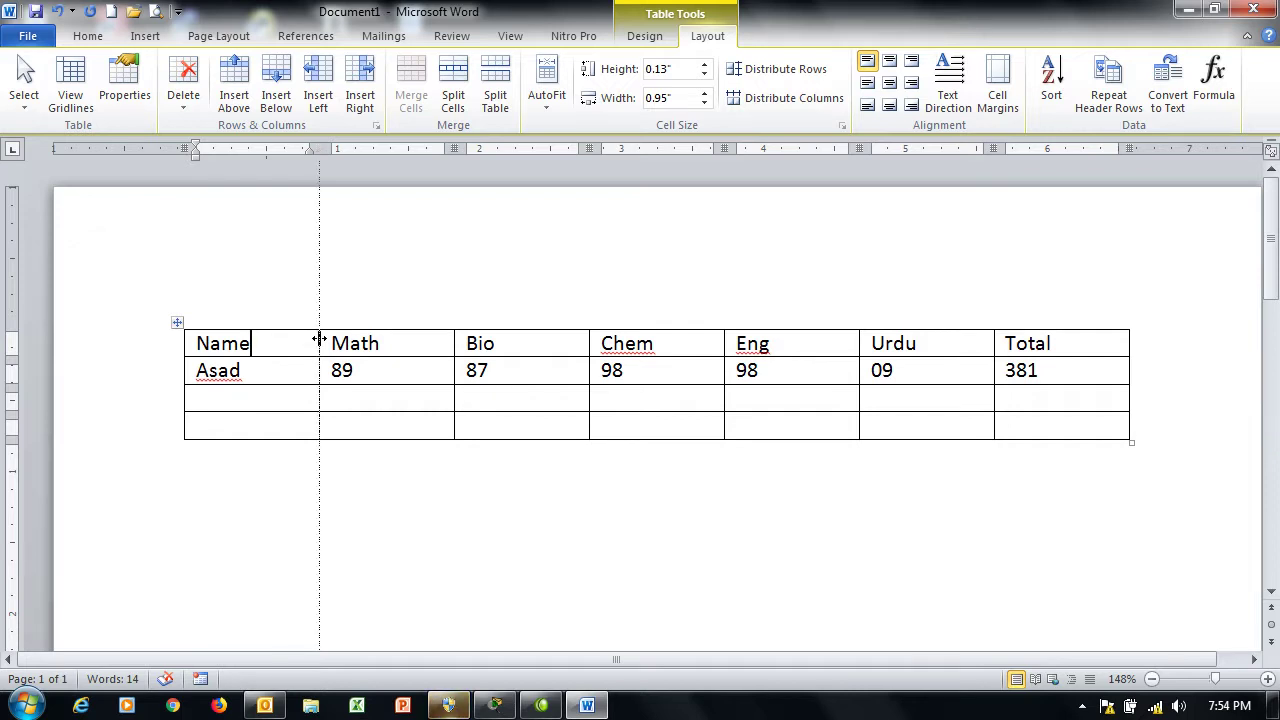
Set the Name column to 1.01" wide and drag the header row taller.
drag(319, 341, 258, 341)
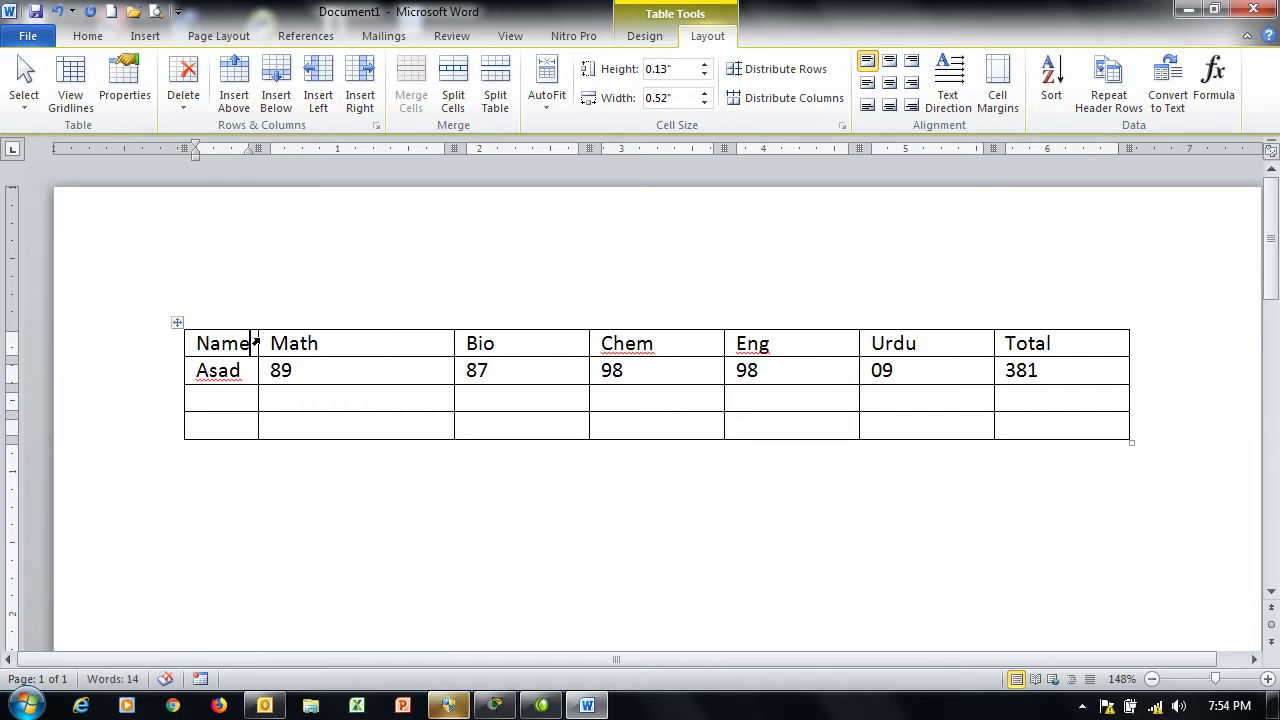
drag(258, 340, 327, 343)
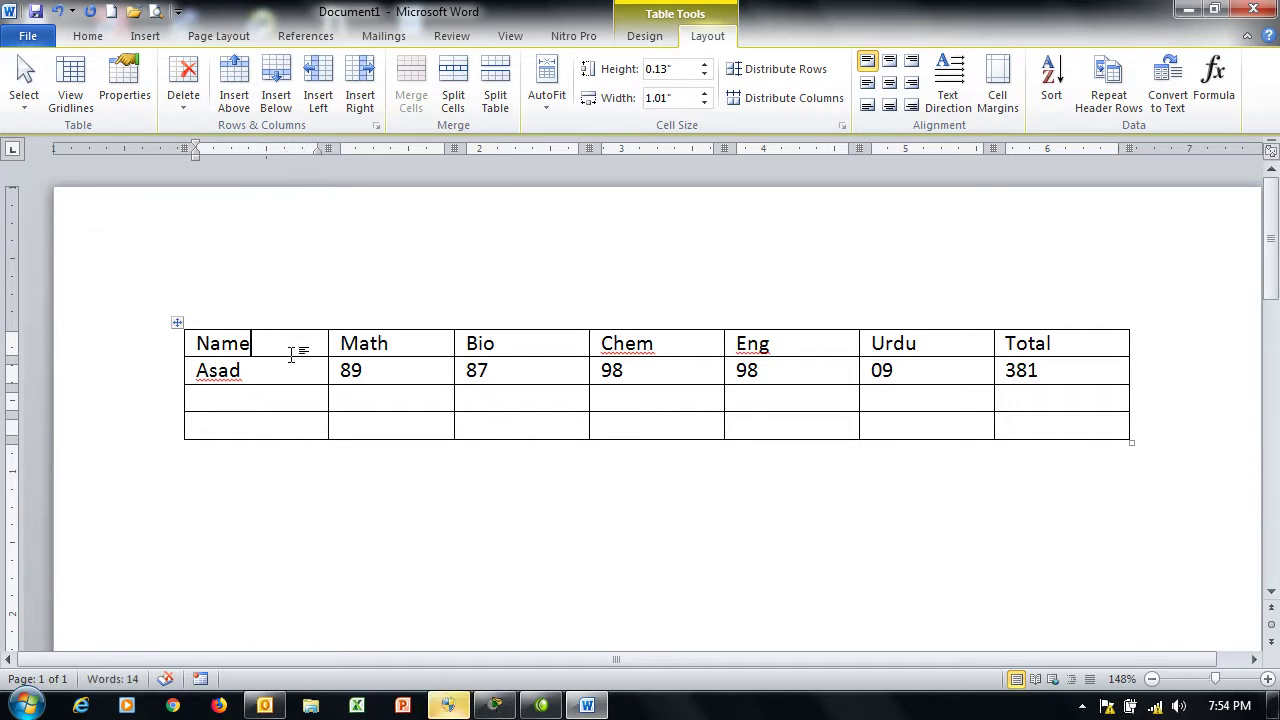
mouse_move(290, 357)
mouse_down()
mouse_move(298, 401)
mouse_move(290, 365)
mouse_up()
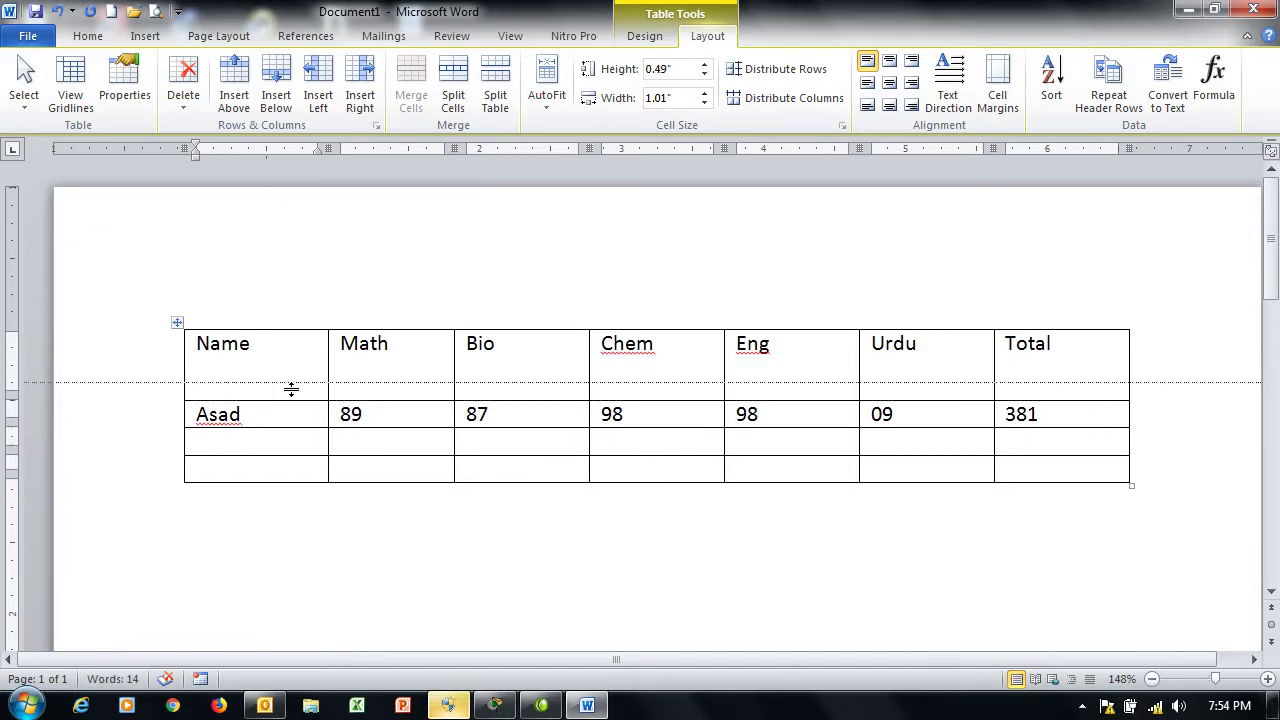
Adjust the header row height with the Height spinner, settling at 0.3".
click(704, 75)
click(704, 75)
click(705, 65)
click(705, 65)
click(705, 65)
click(705, 65)
click(704, 76)
click(704, 76)
click(704, 76)
click(704, 76)
click(704, 76)
Set row 2 to 0.5" and row 3 to 0.3", then shrink the header row to minimal.
click(266, 391)
click(704, 66)
click(704, 66)
click(704, 66)
click(704, 66)
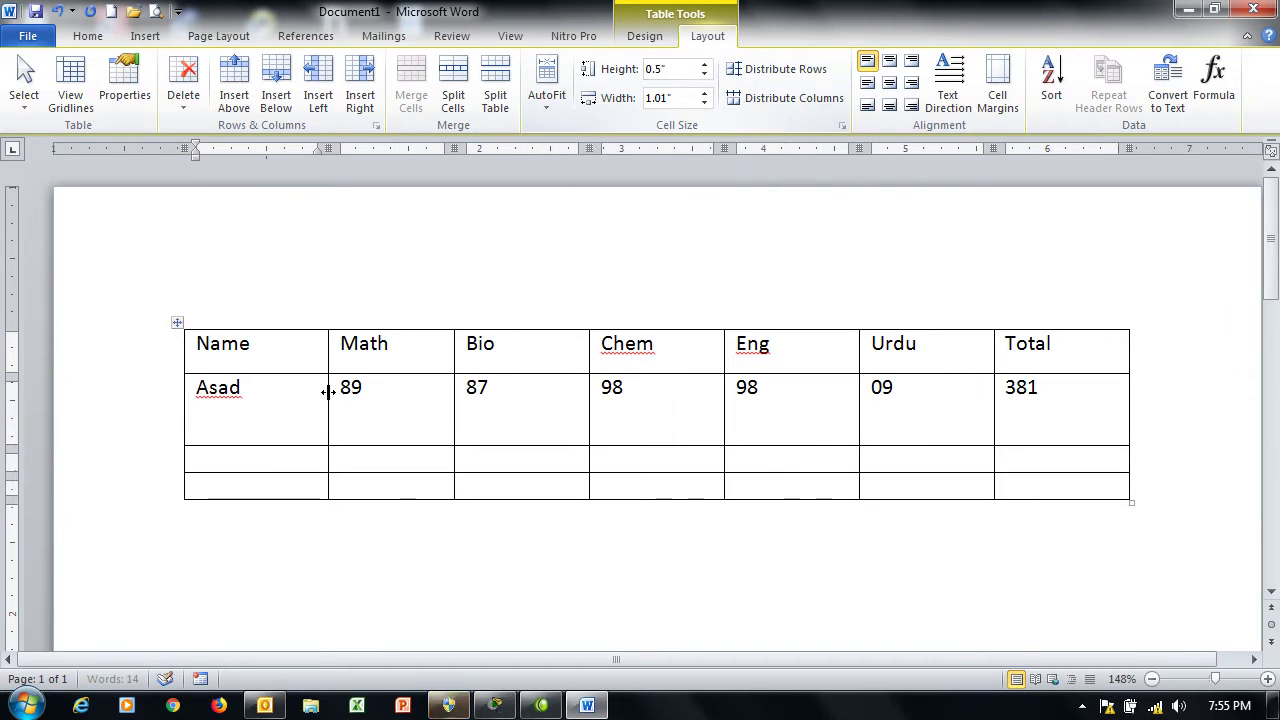
click(271, 457)
click(704, 64)
click(704, 64)
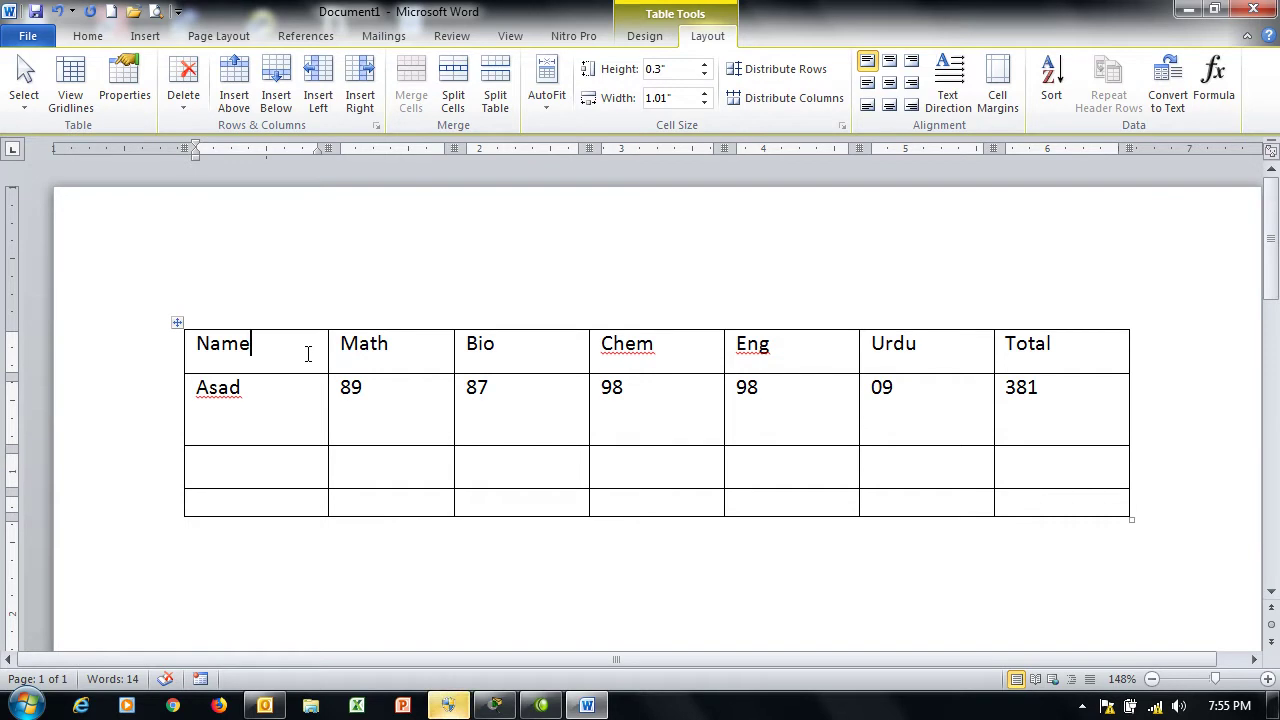
click(704, 74)
click(704, 74)
click(704, 74)
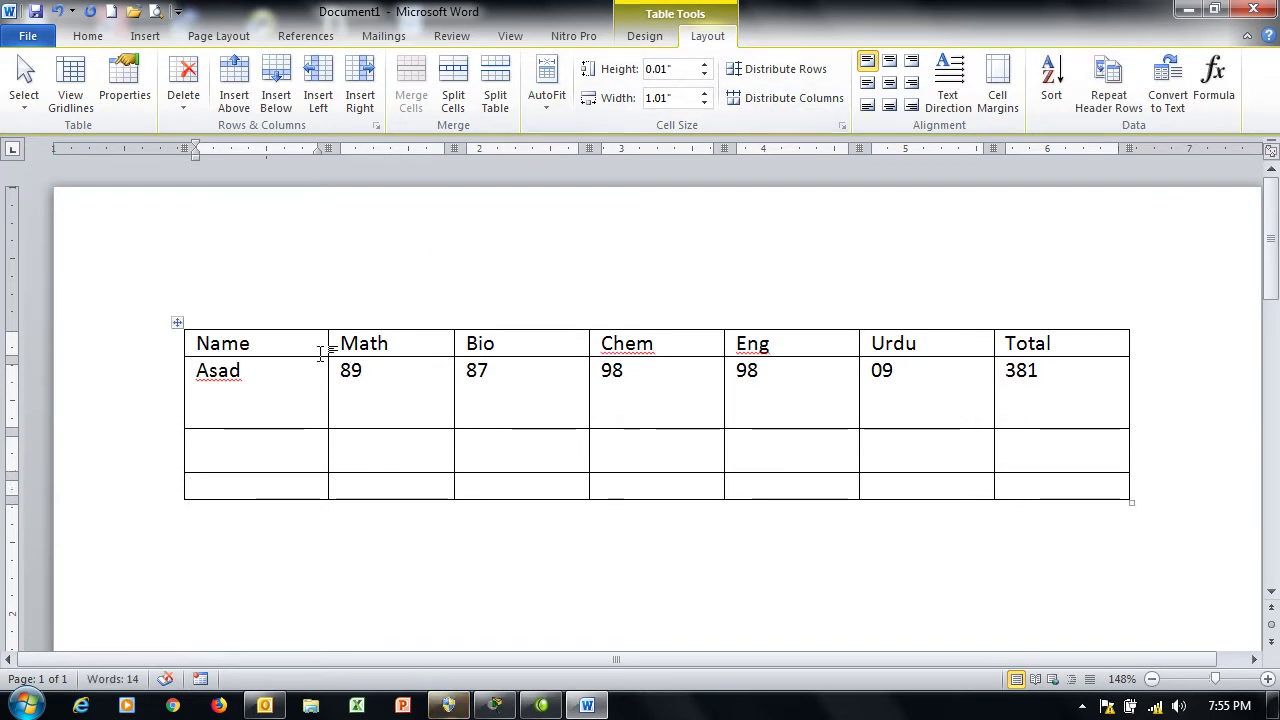
Resize the Name column with the Width spinner, ending at 1.5".
click(704, 103)
click(704, 103)
click(704, 103)
click(705, 103)
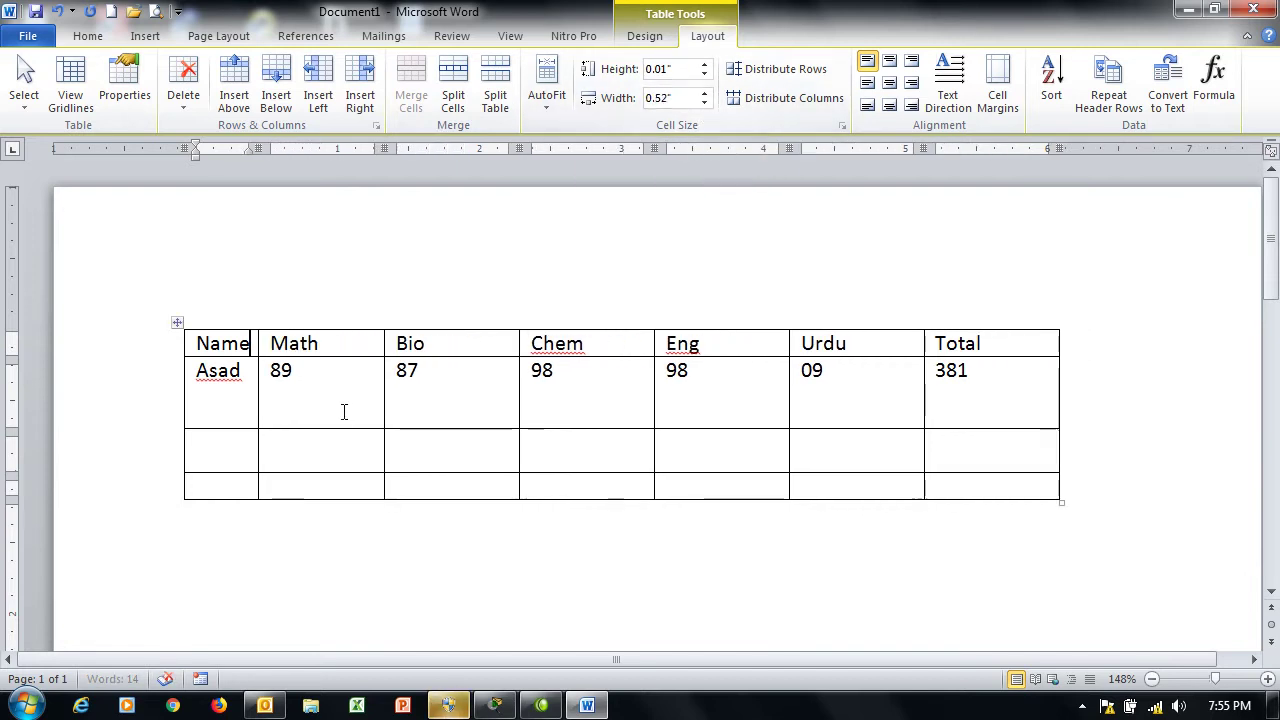
click(704, 92)
click(704, 92)
click(704, 92)
click(704, 92)
click(704, 92)
click(704, 92)
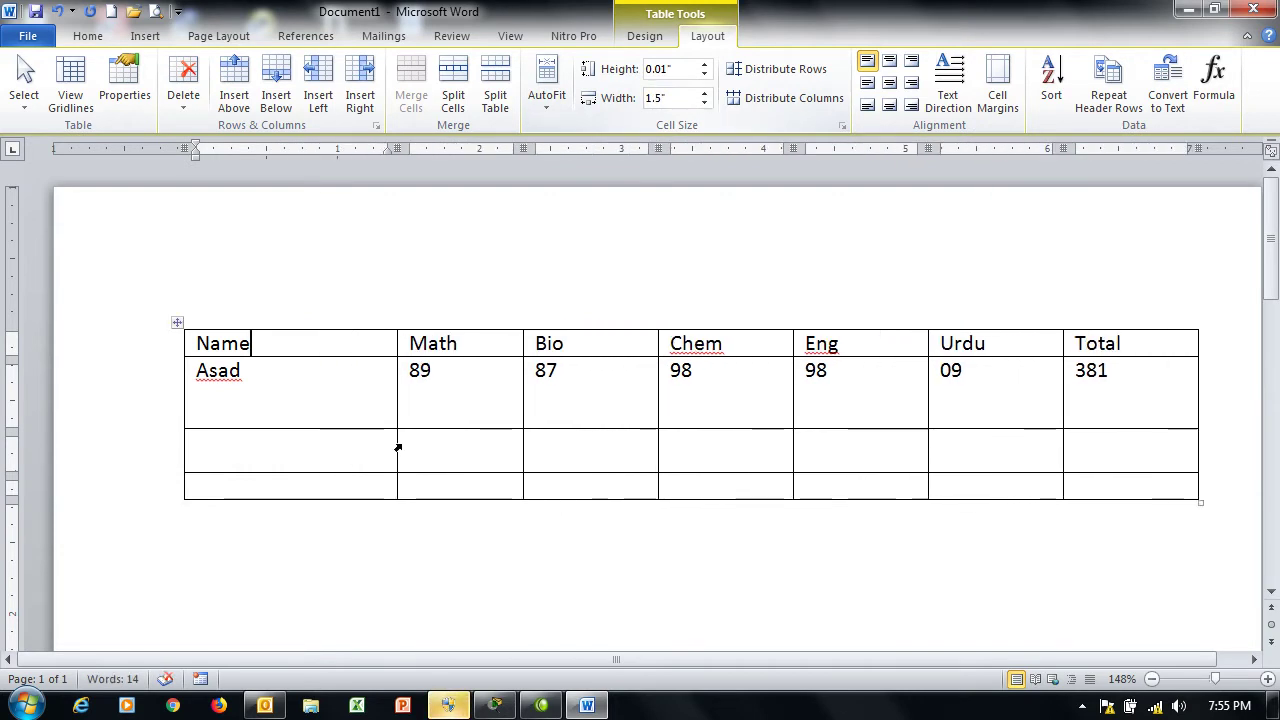
Narrow the Math column and set the Bio and Chem columns to about 0.5".
click(472, 347)
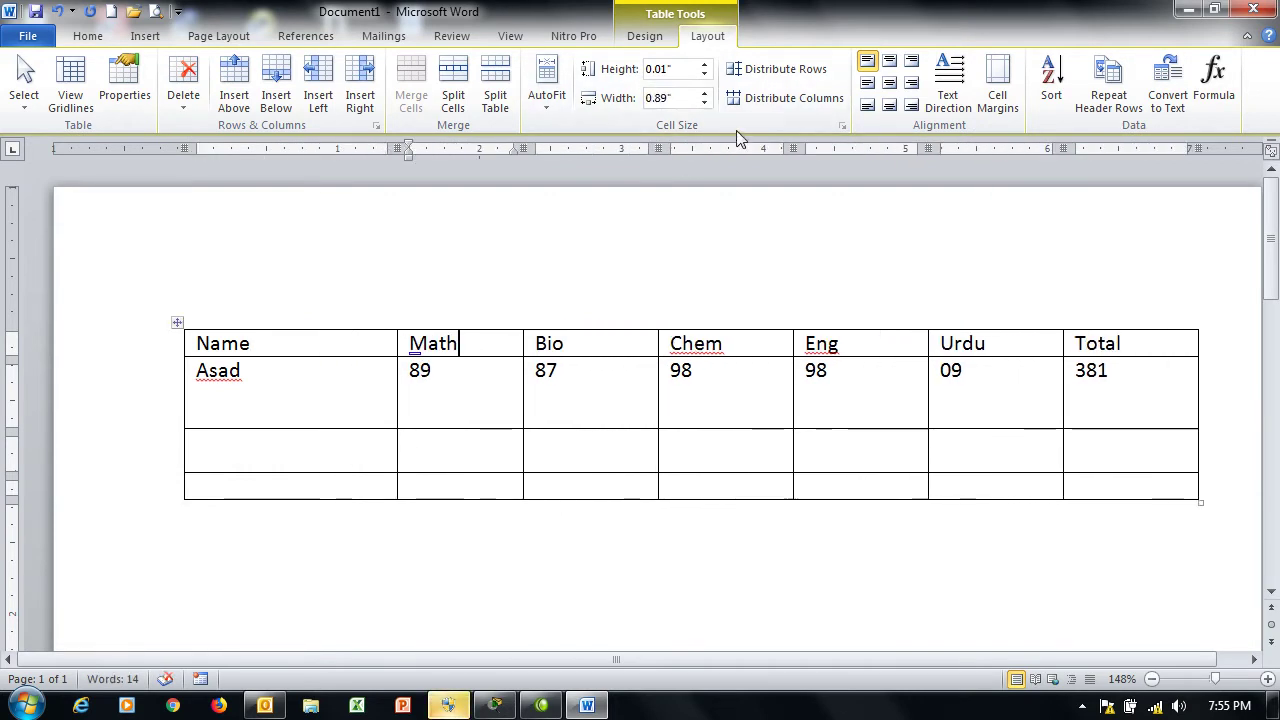
click(705, 105)
click(705, 105)
click(705, 105)
click(705, 105)
click(526, 340)
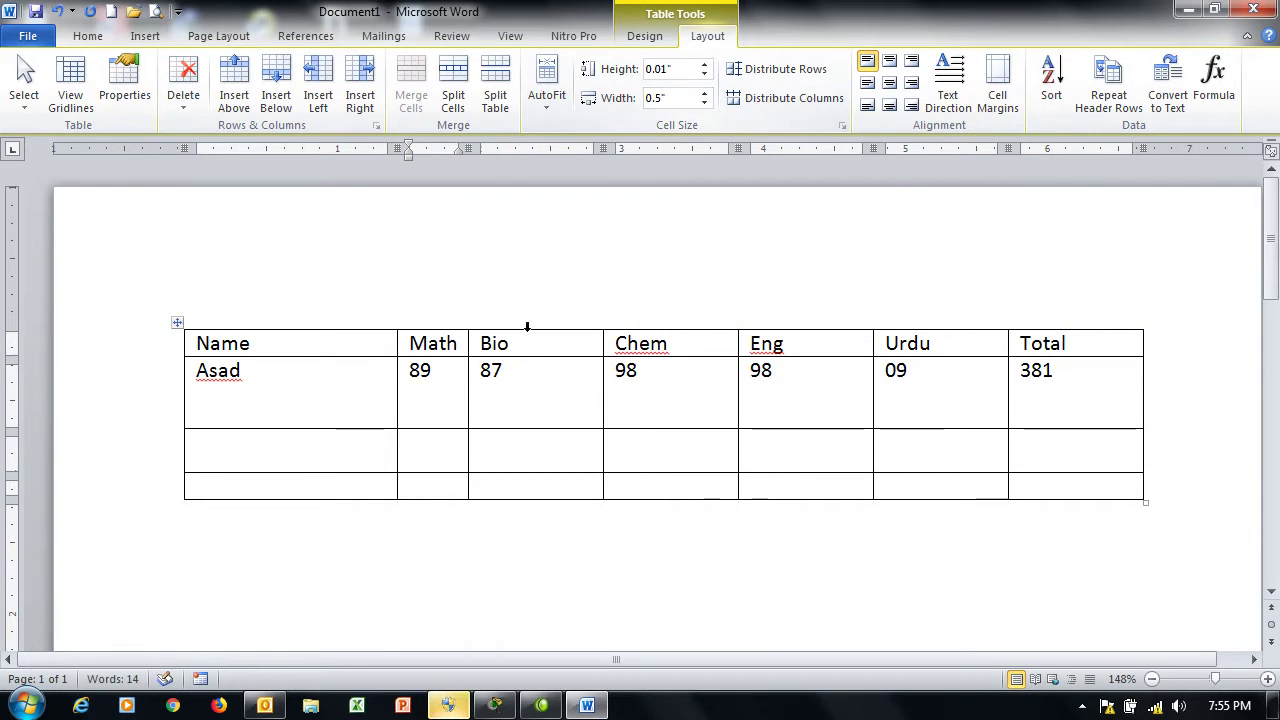
click(705, 104)
click(705, 104)
click(705, 104)
click(705, 104)
click(612, 342)
click(705, 105)
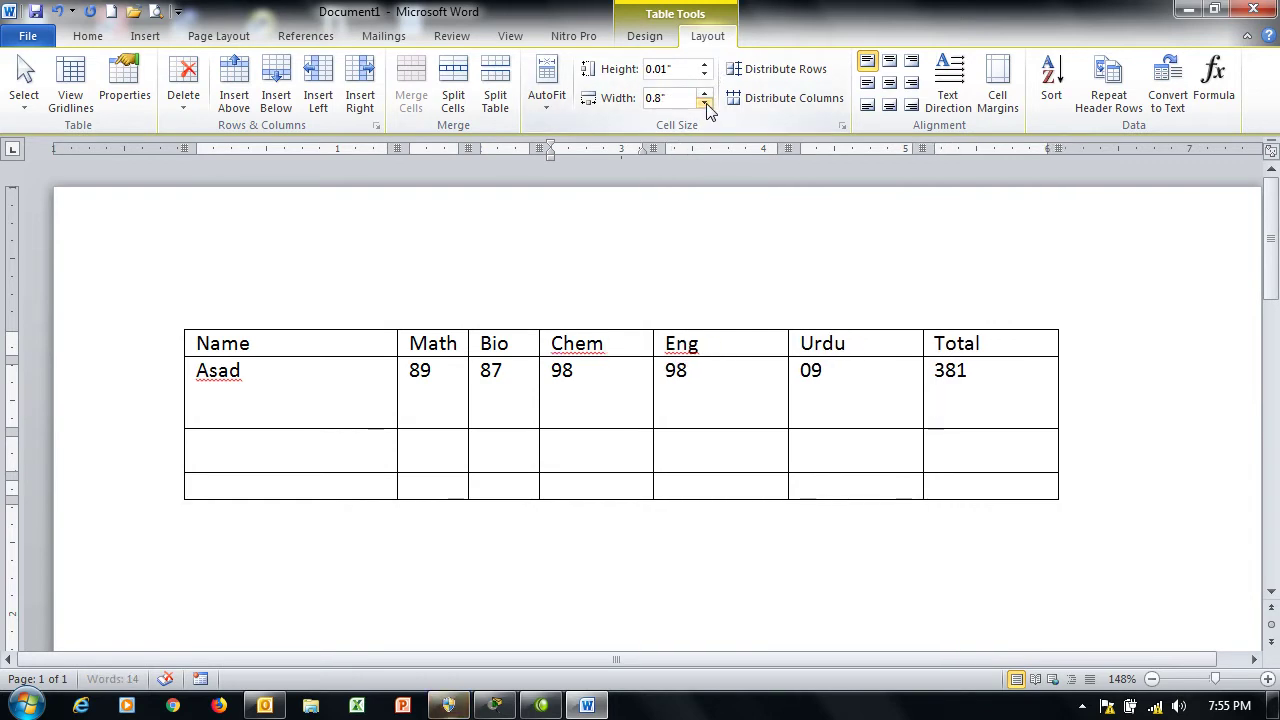
click(705, 105)
click(705, 105)
click(705, 105)
Narrow the Eng column to 0.4" and shrink the Urdu column.
click(657, 343)
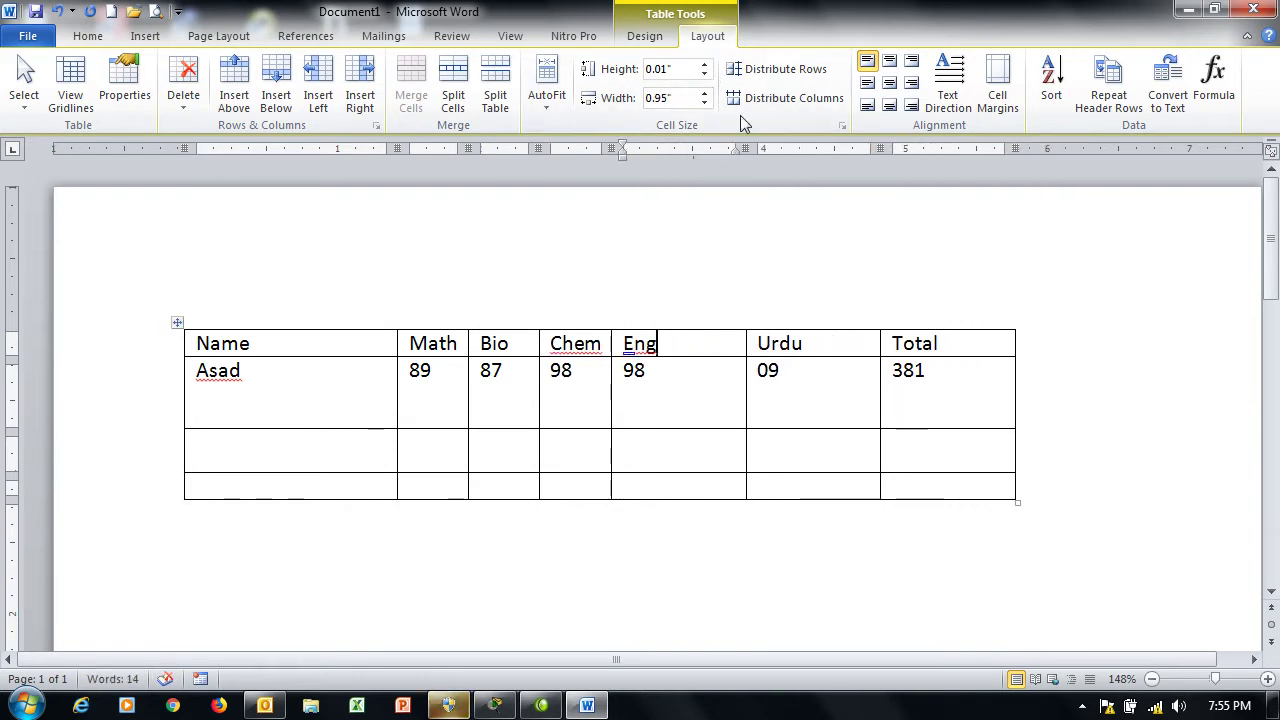
click(705, 104)
click(705, 104)
click(705, 104)
click(705, 104)
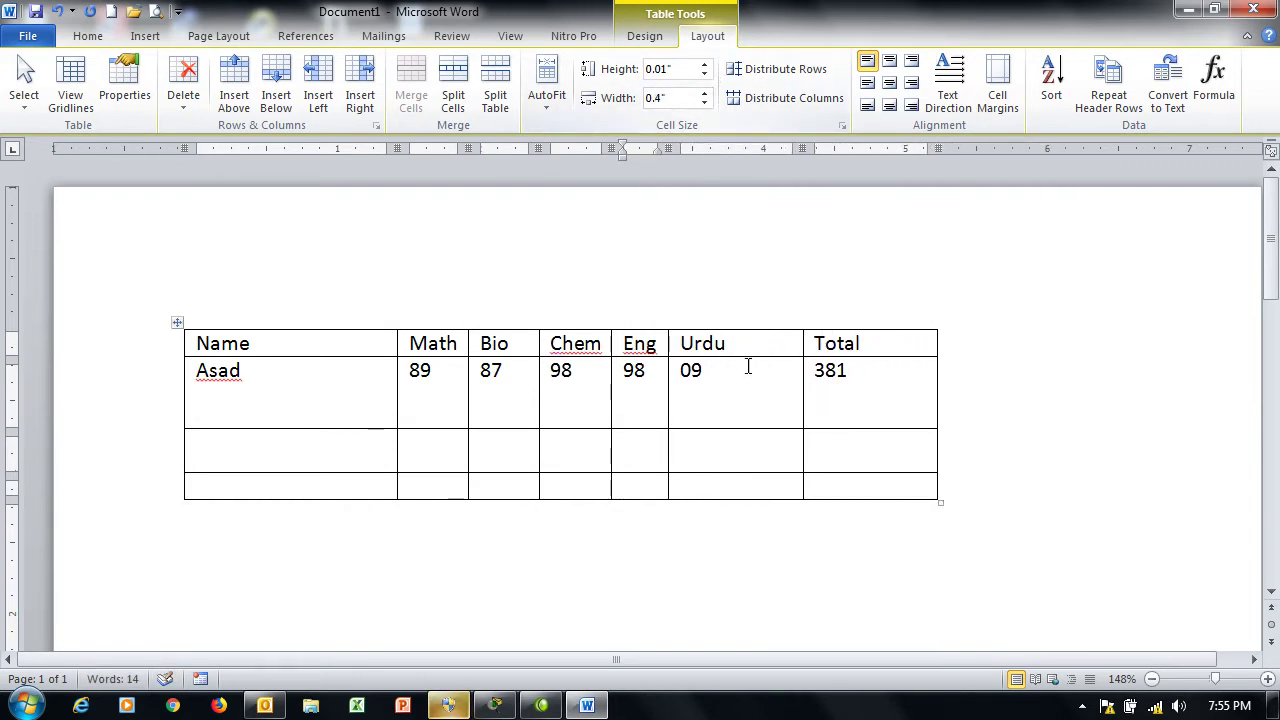
click(751, 343)
click(705, 104)
click(704, 105)
click(704, 105)
click(704, 105)
click(704, 105)
Widen the Total column, trimming it back to 2.2".
click(833, 347)
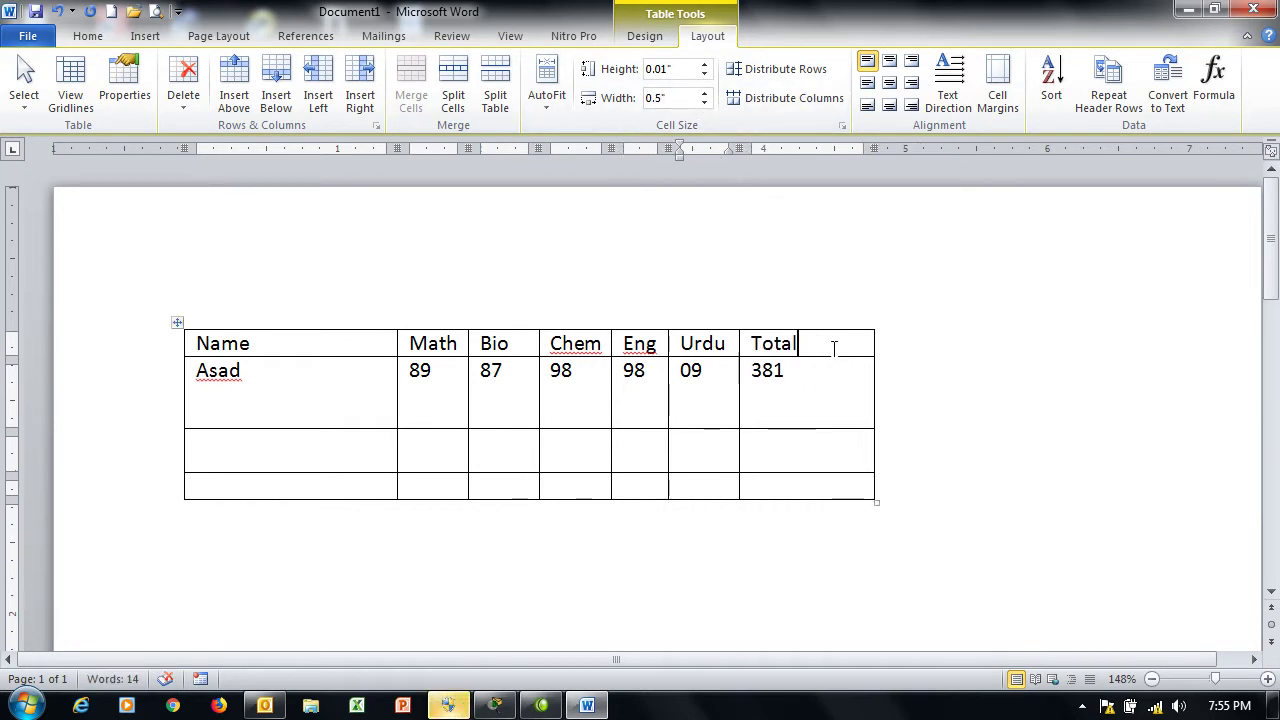
click(705, 93)
click(705, 93)
click(705, 93)
click(705, 93)
click(705, 93)
click(705, 93)
click(705, 93)
click(705, 93)
click(705, 93)
click(705, 93)
click(705, 93)
click(705, 93)
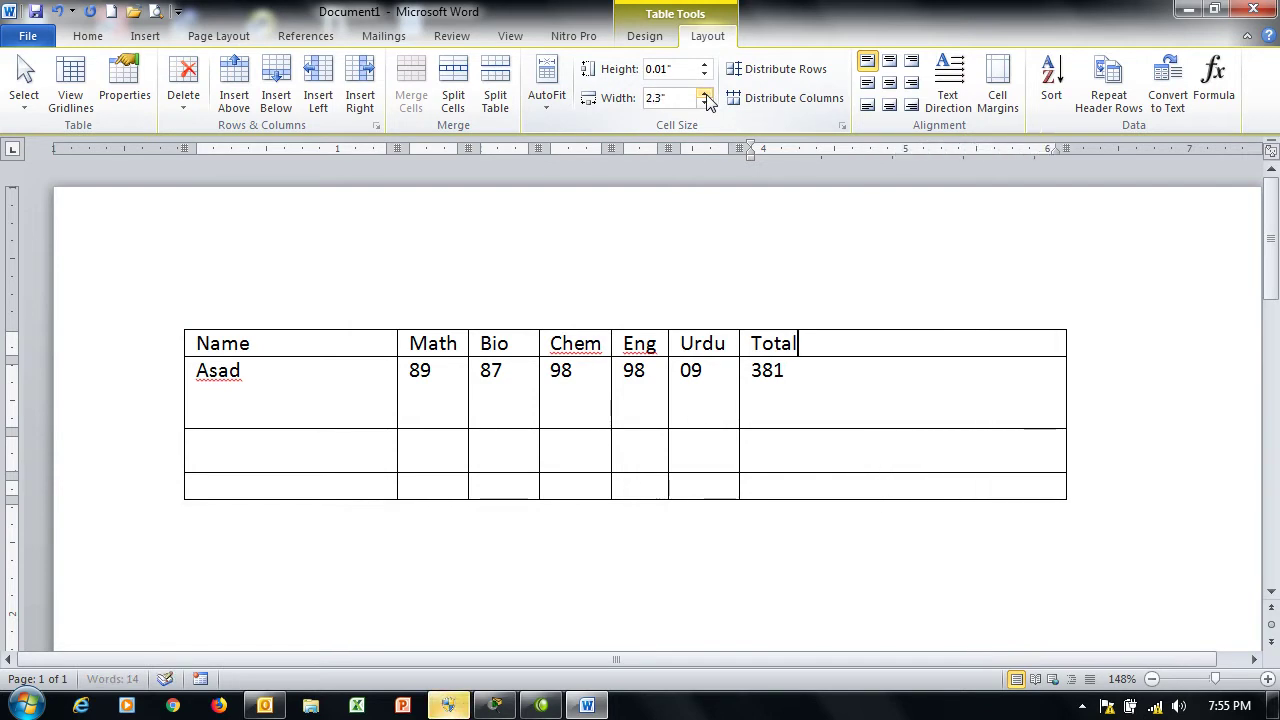
click(705, 105)
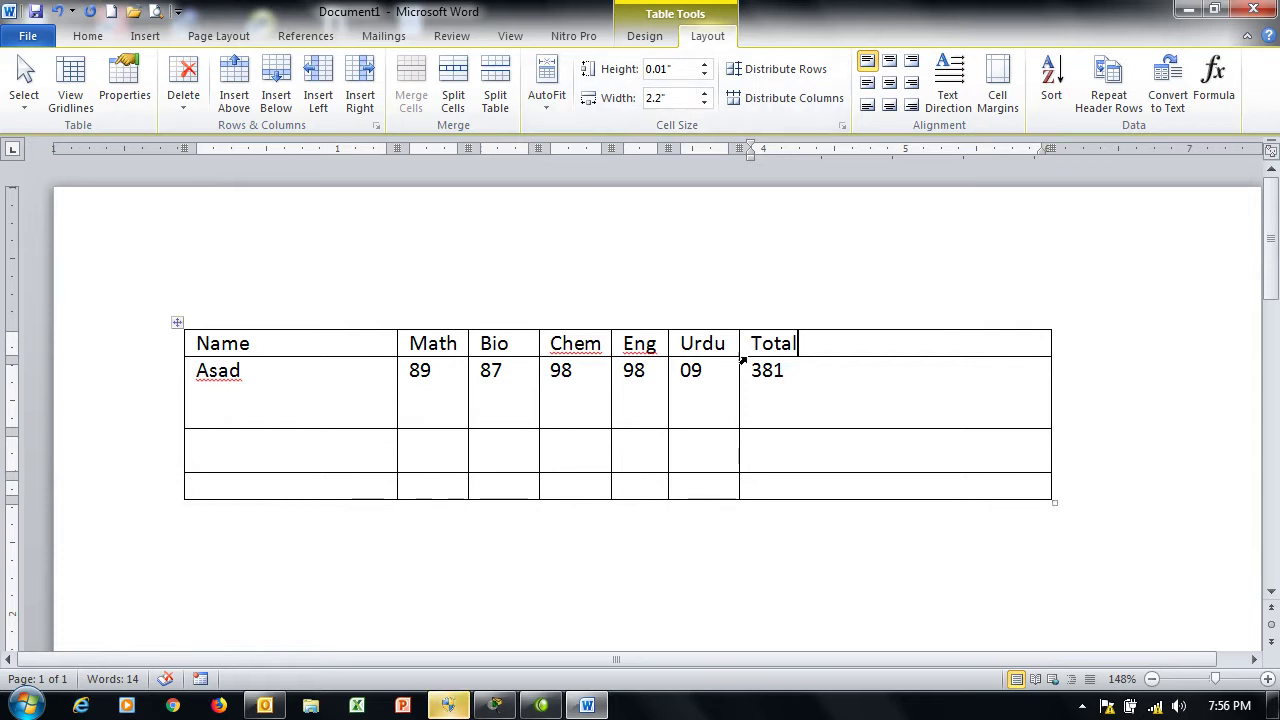
Drag the Urdu/Total, Eng/Urdu, Name/Math, Math/Bio and Chem/Eng borders to rebalance column widths.
drag(738, 343, 912, 343)
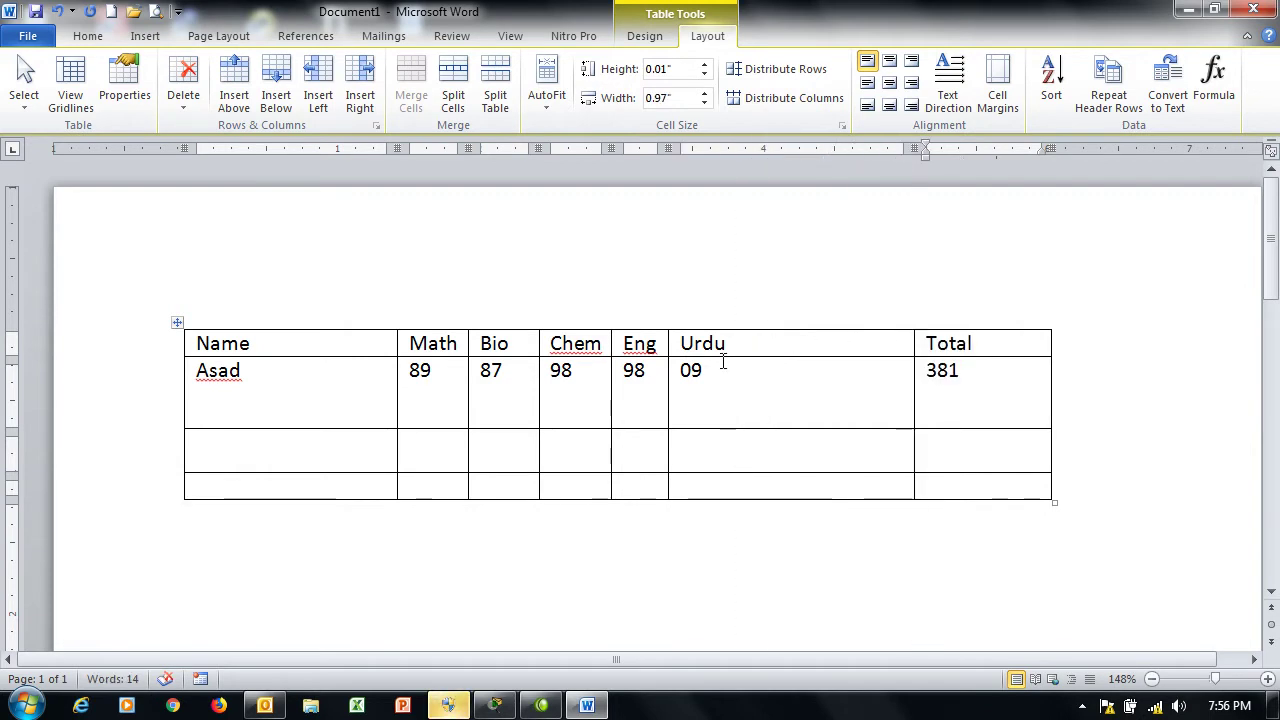
drag(666, 343, 772, 351)
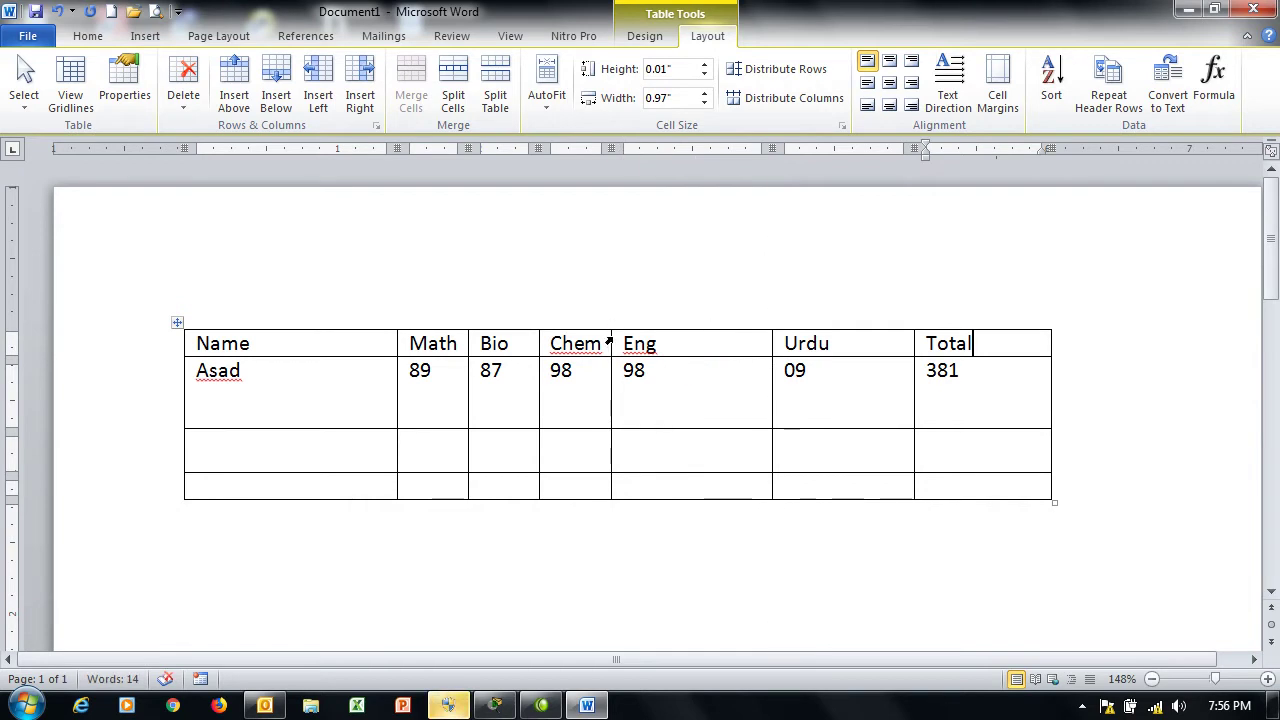
drag(396, 343, 319, 341)
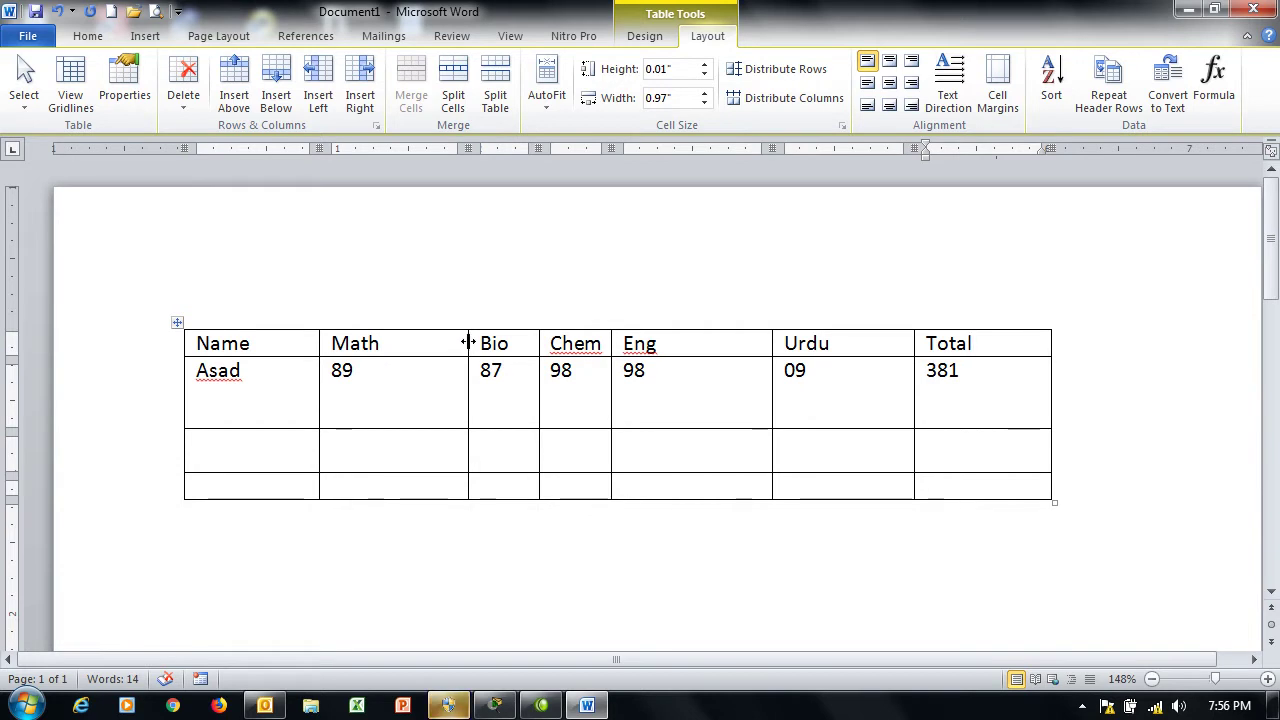
drag(468, 343, 417, 343)
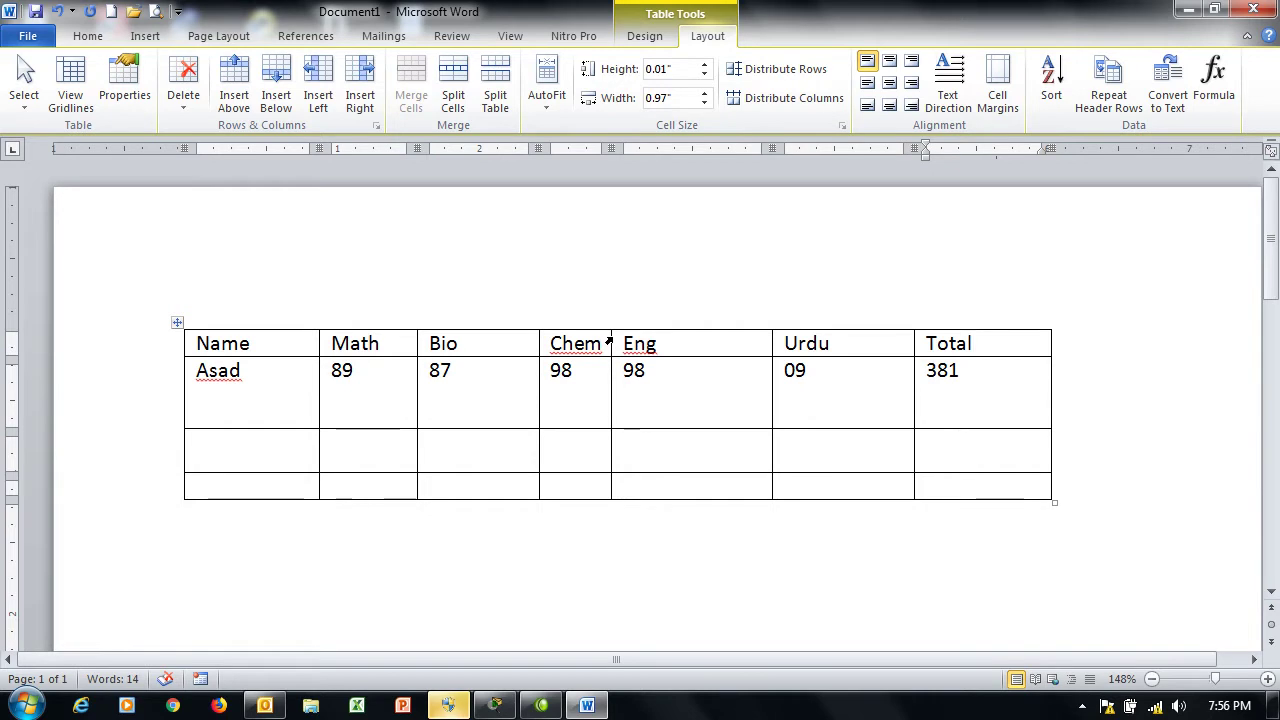
drag(611, 343, 665, 343)
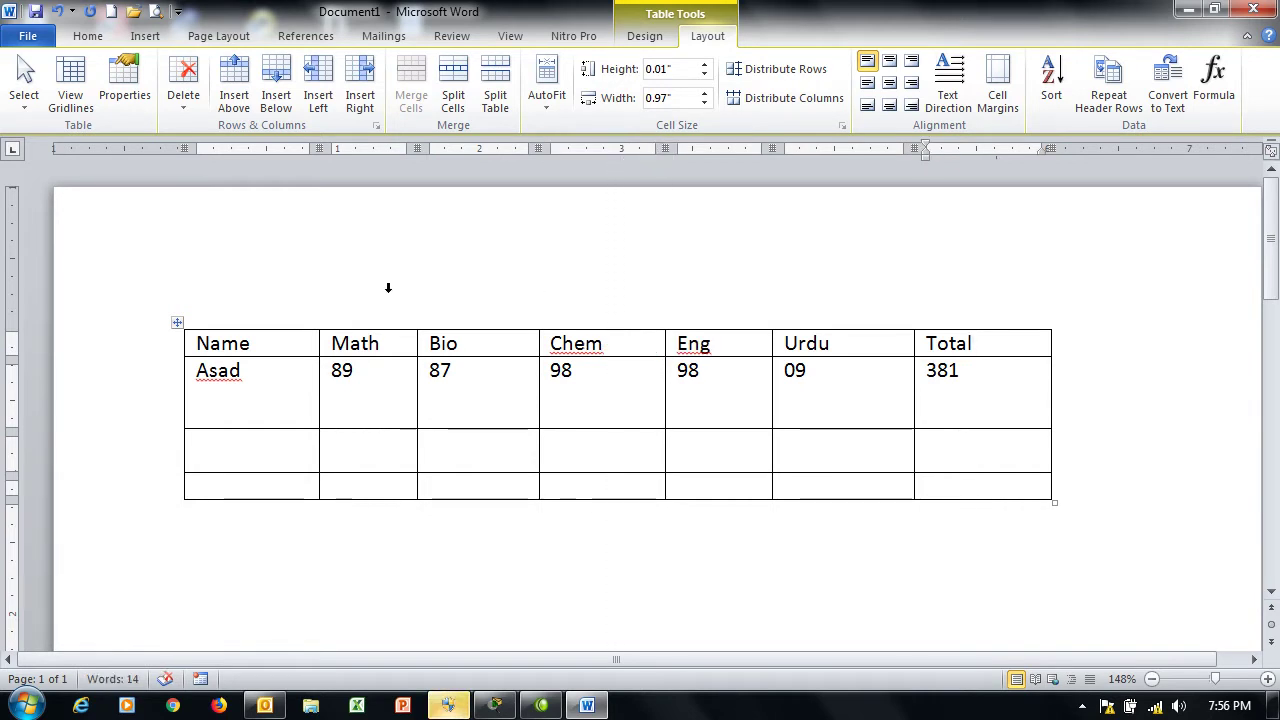
Equalise all seven columns at 0.87" after undoing an earlier distribution.
click(765, 76)
click(762, 98)
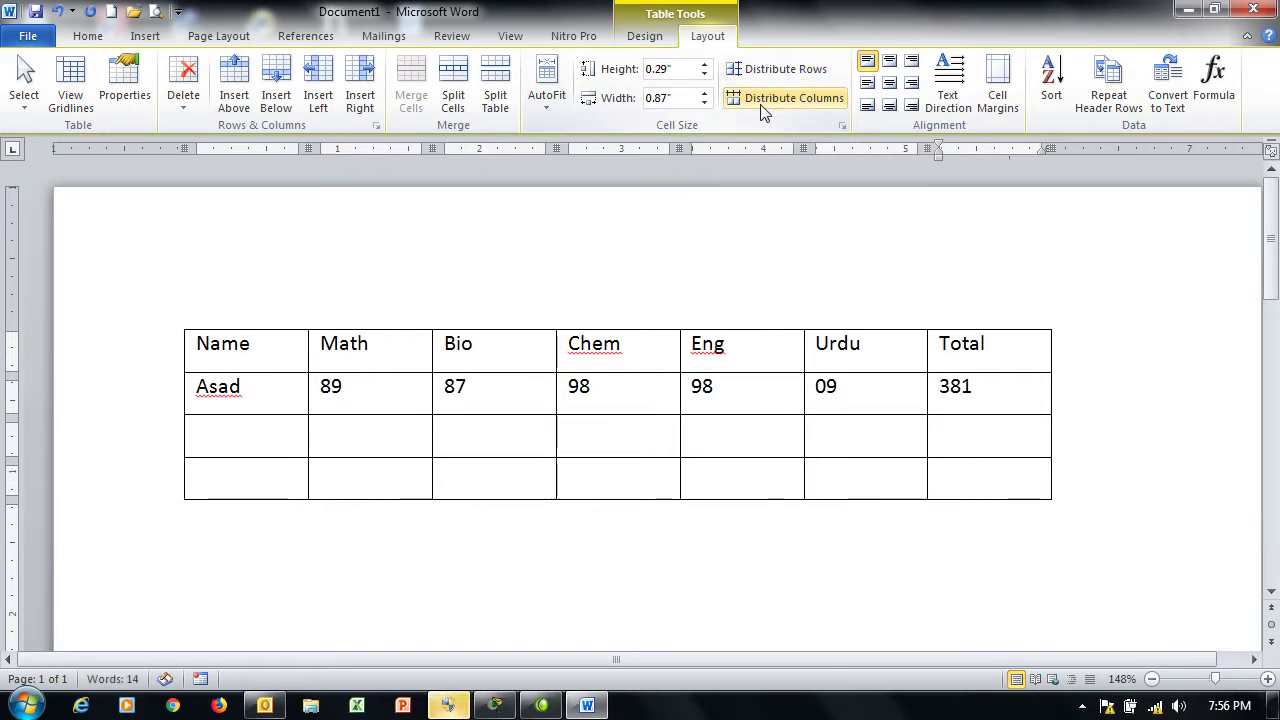
key(ctrl+z)
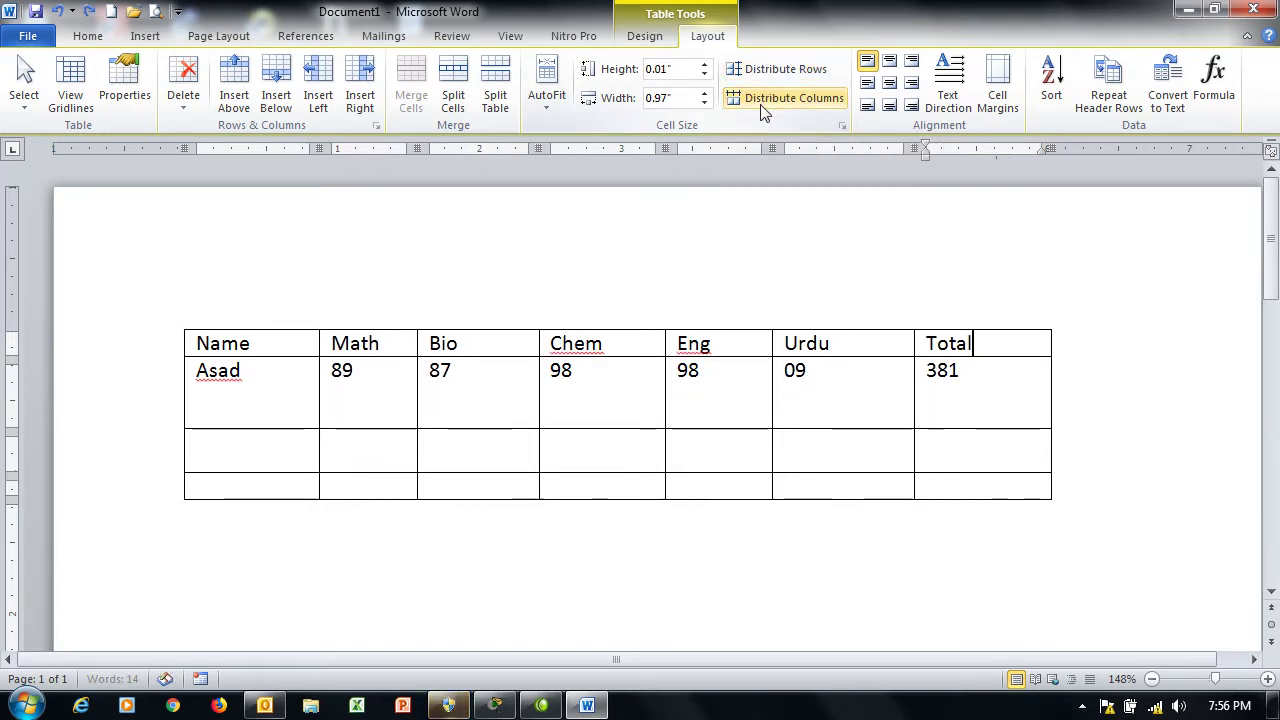
key(ctrl+z)
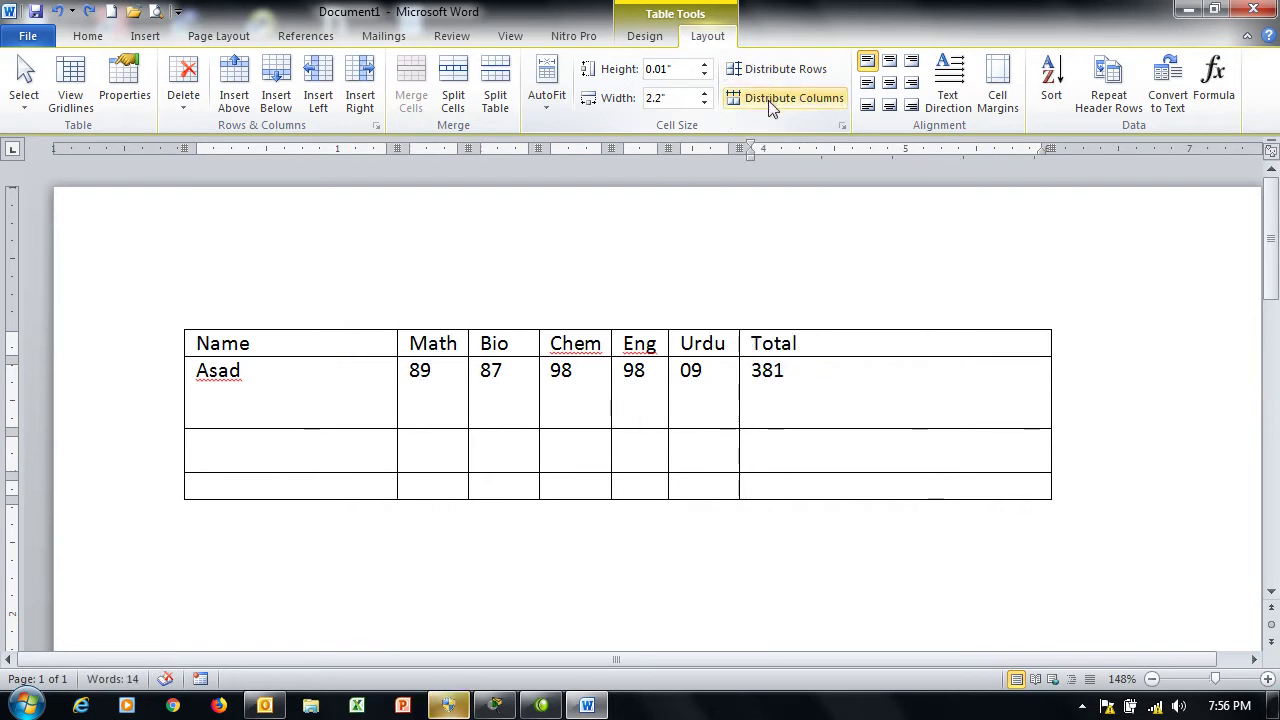
click(769, 100)
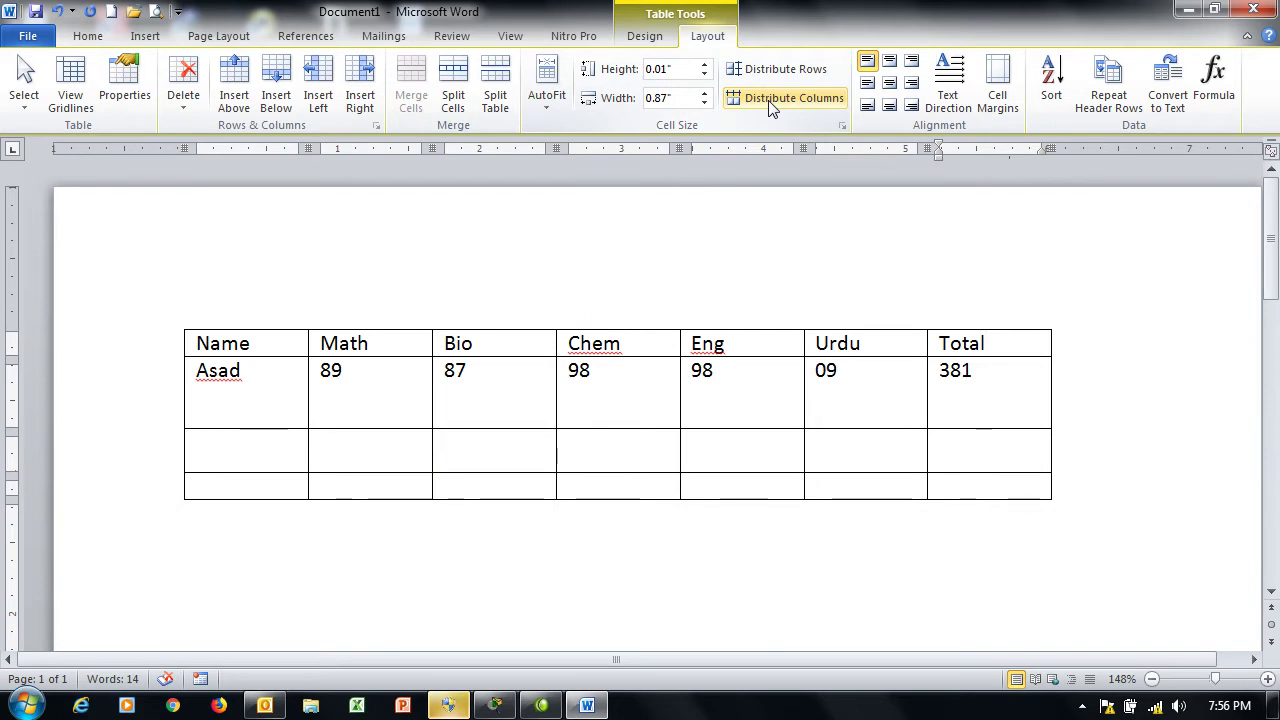
Equalise all four row heights at 0.29", dismissing the multiple-rows warning.
click(245, 295)
click(326, 290)
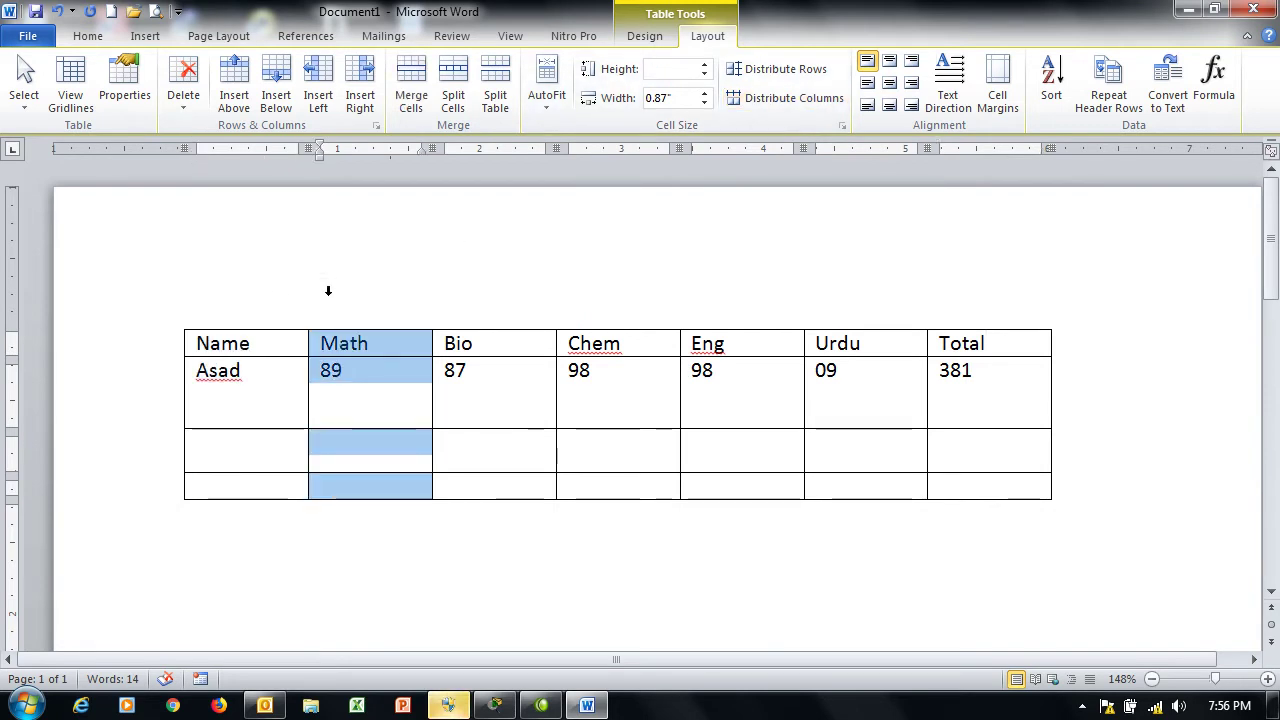
click(155, 348)
click(140, 399)
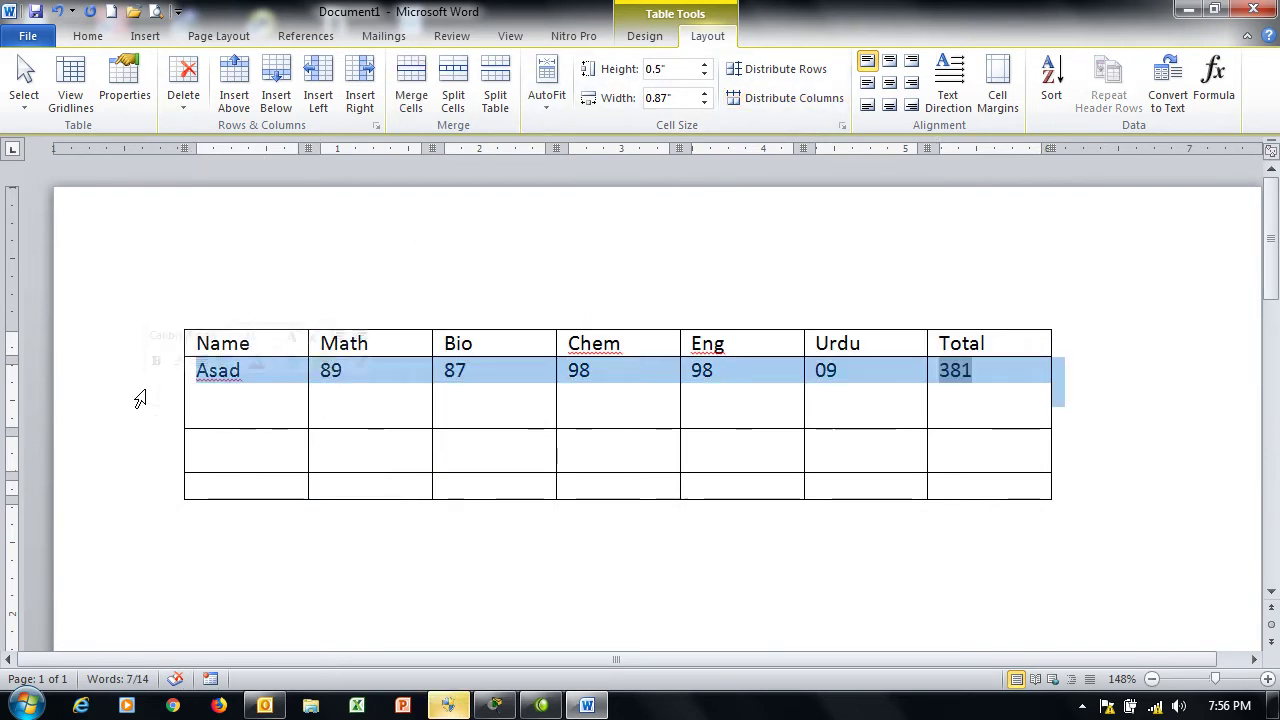
click(763, 80)
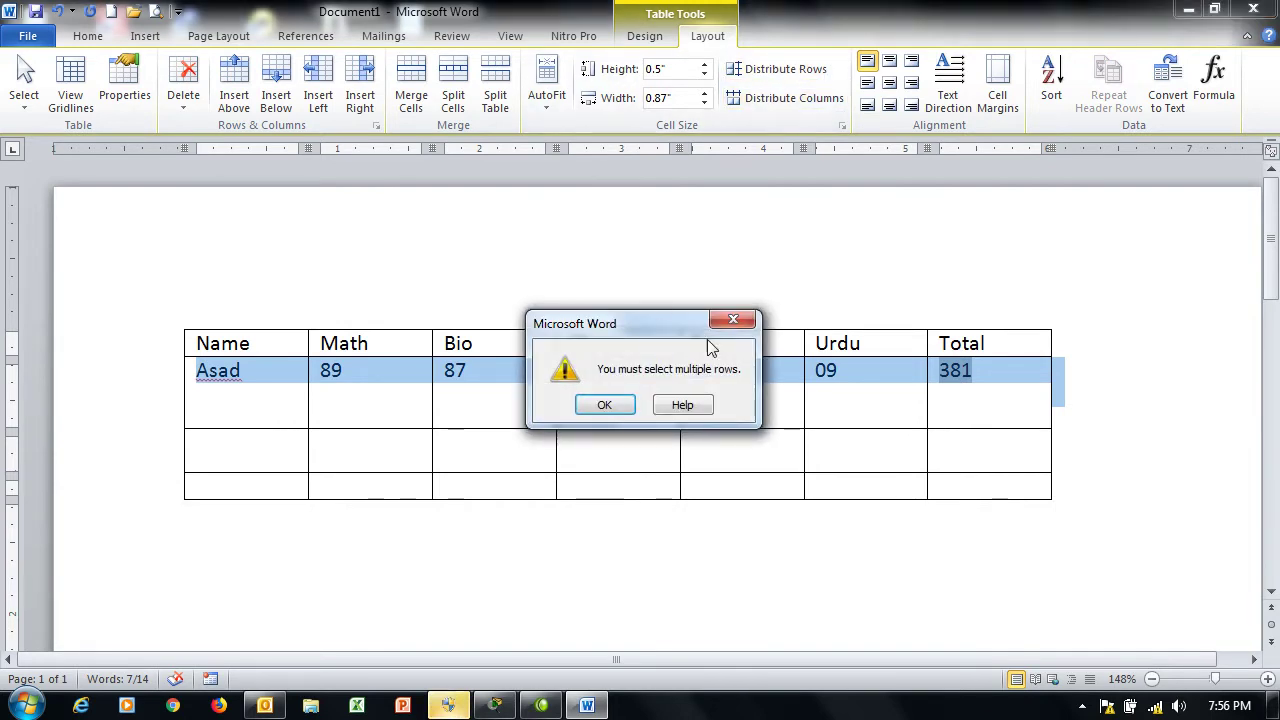
click(735, 321)
click(516, 400)
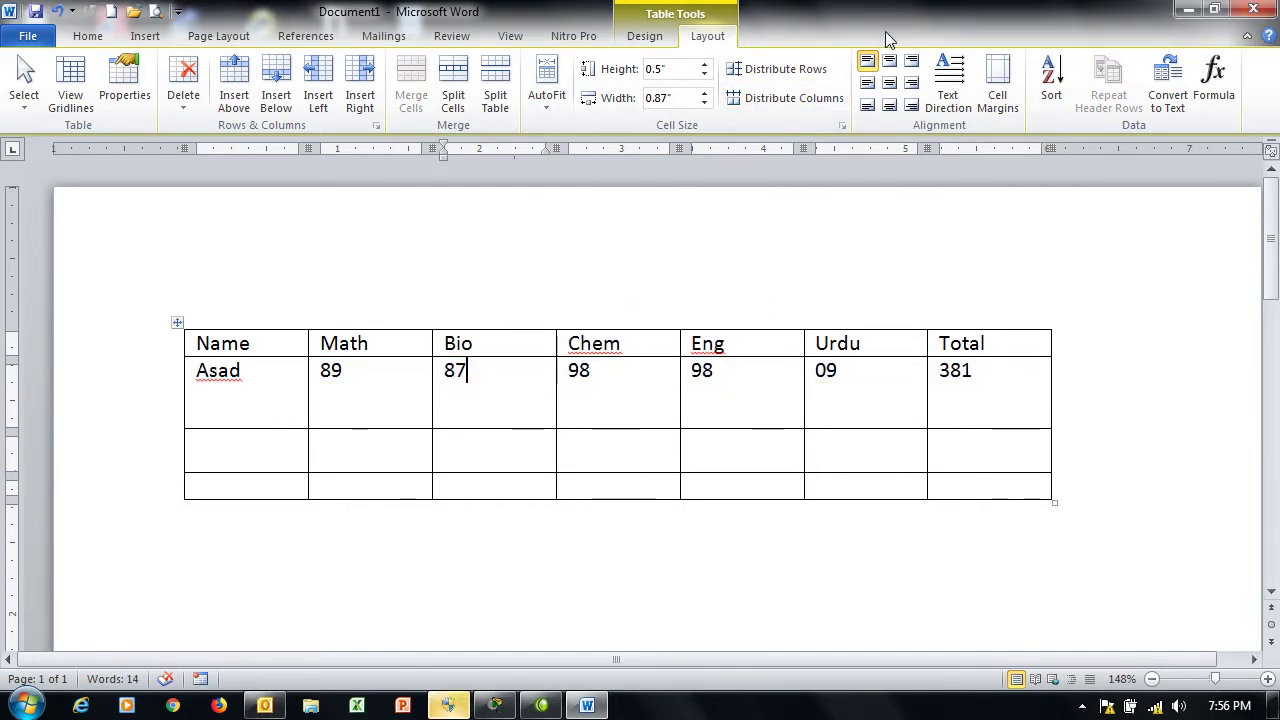
click(786, 72)
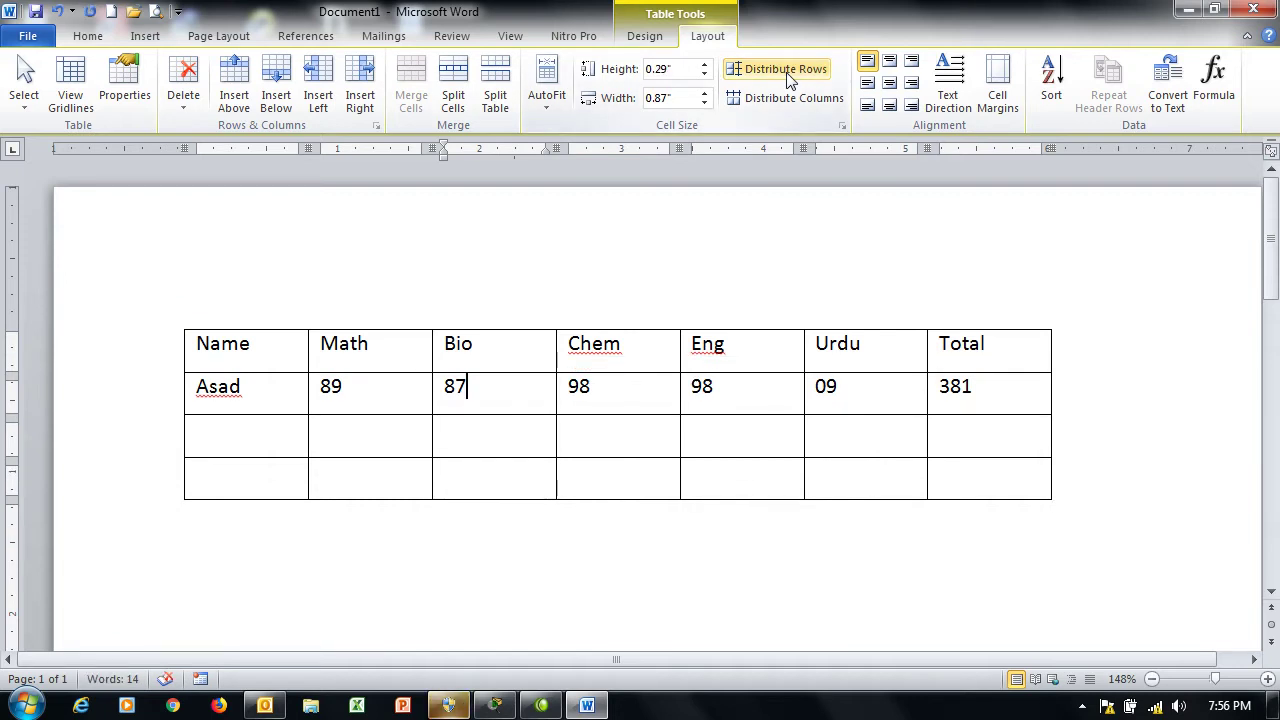
Toggle between AutoFit Contents and AutoFit Window, leaving the table at full page width.
click(547, 113)
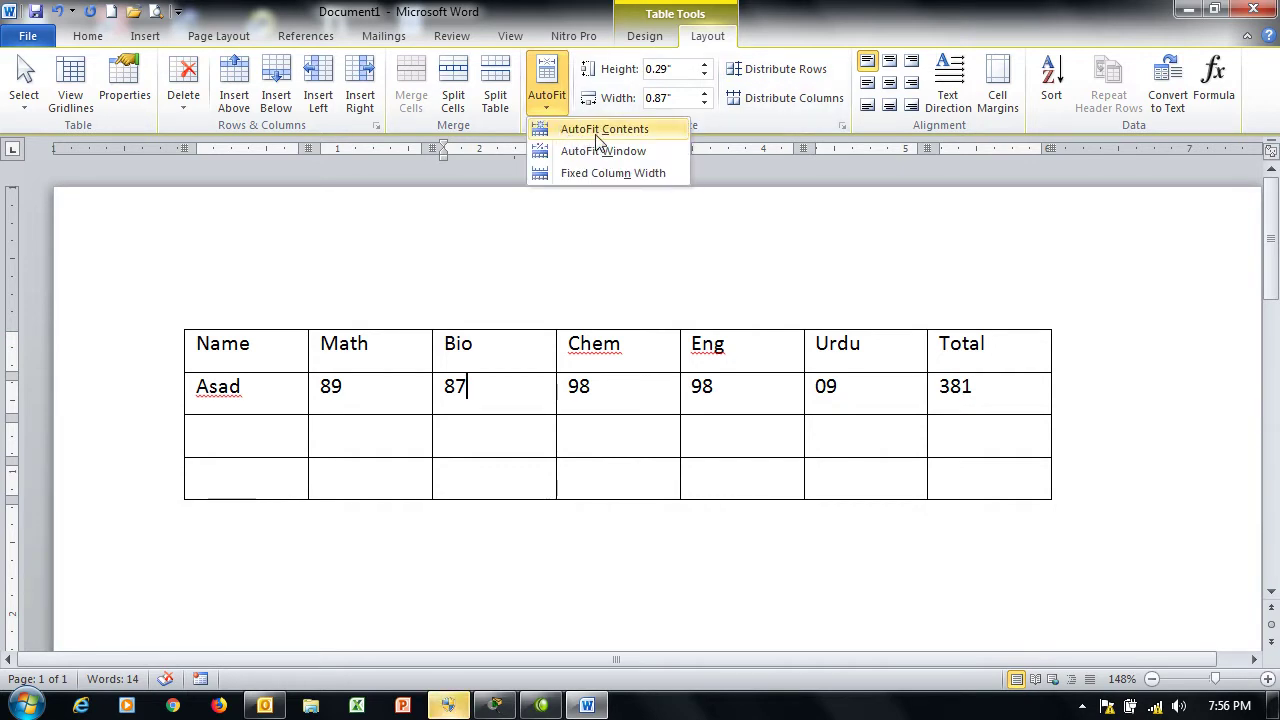
click(597, 134)
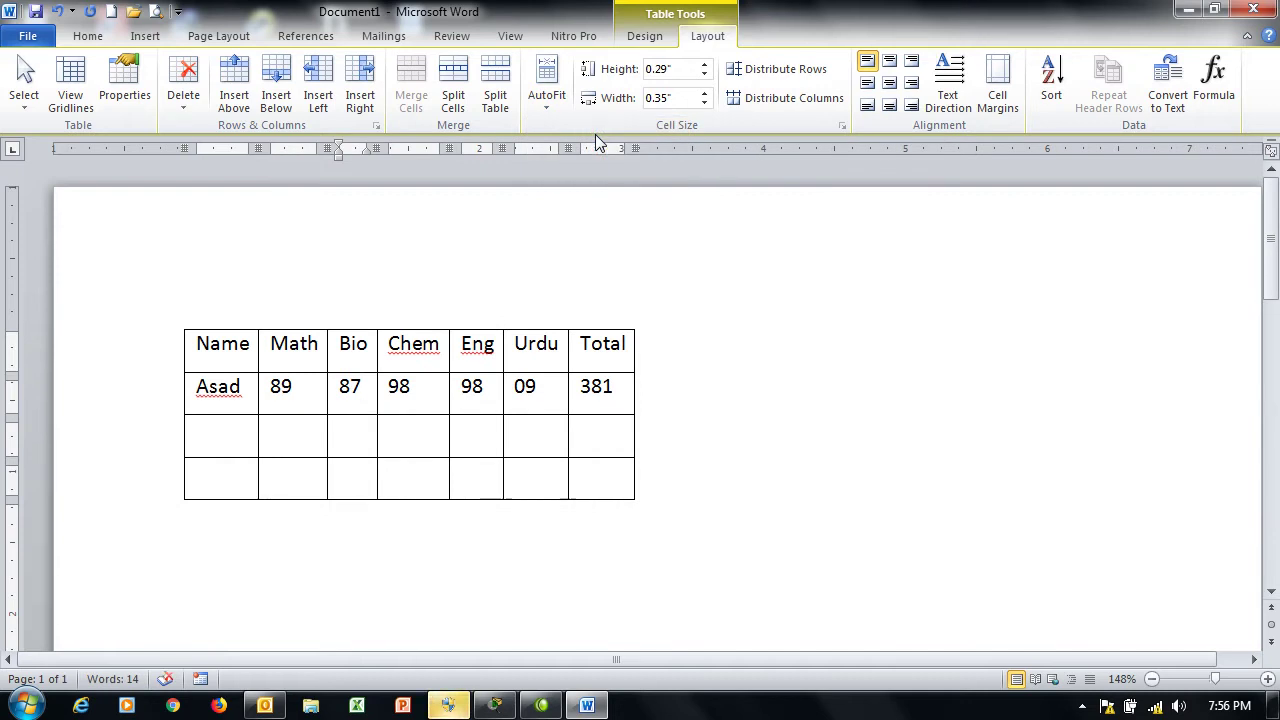
click(550, 113)
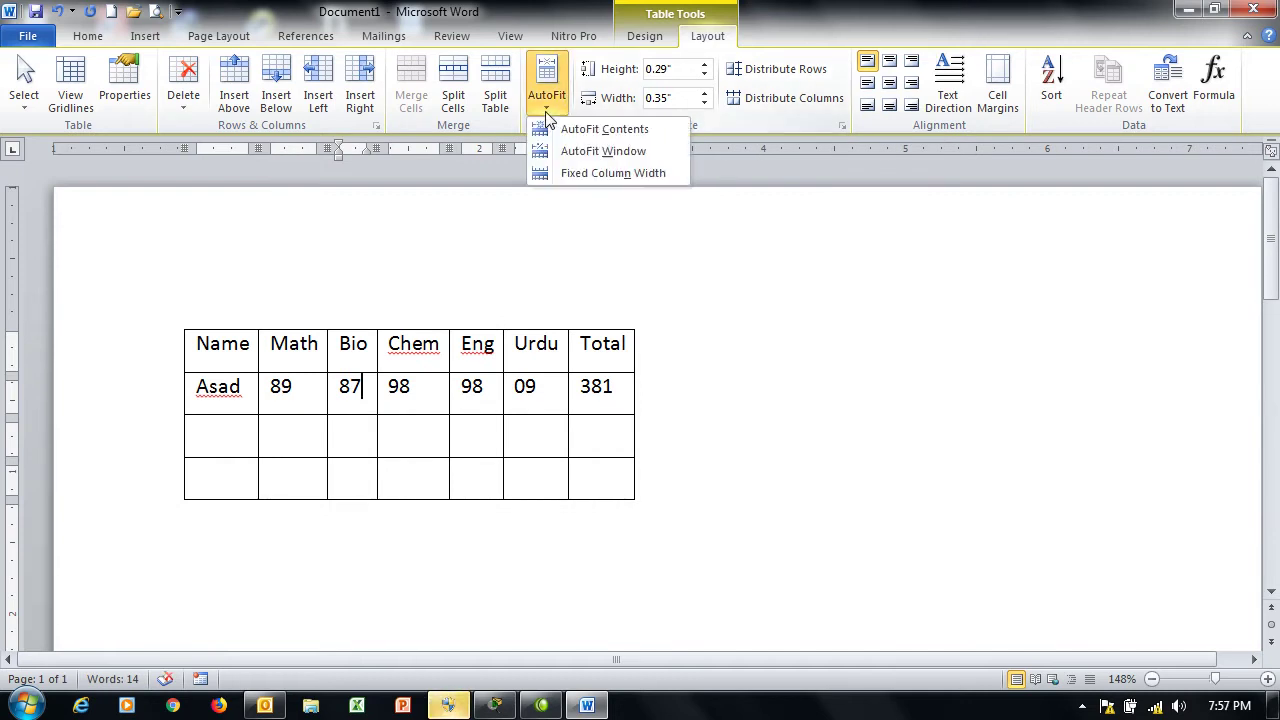
click(573, 155)
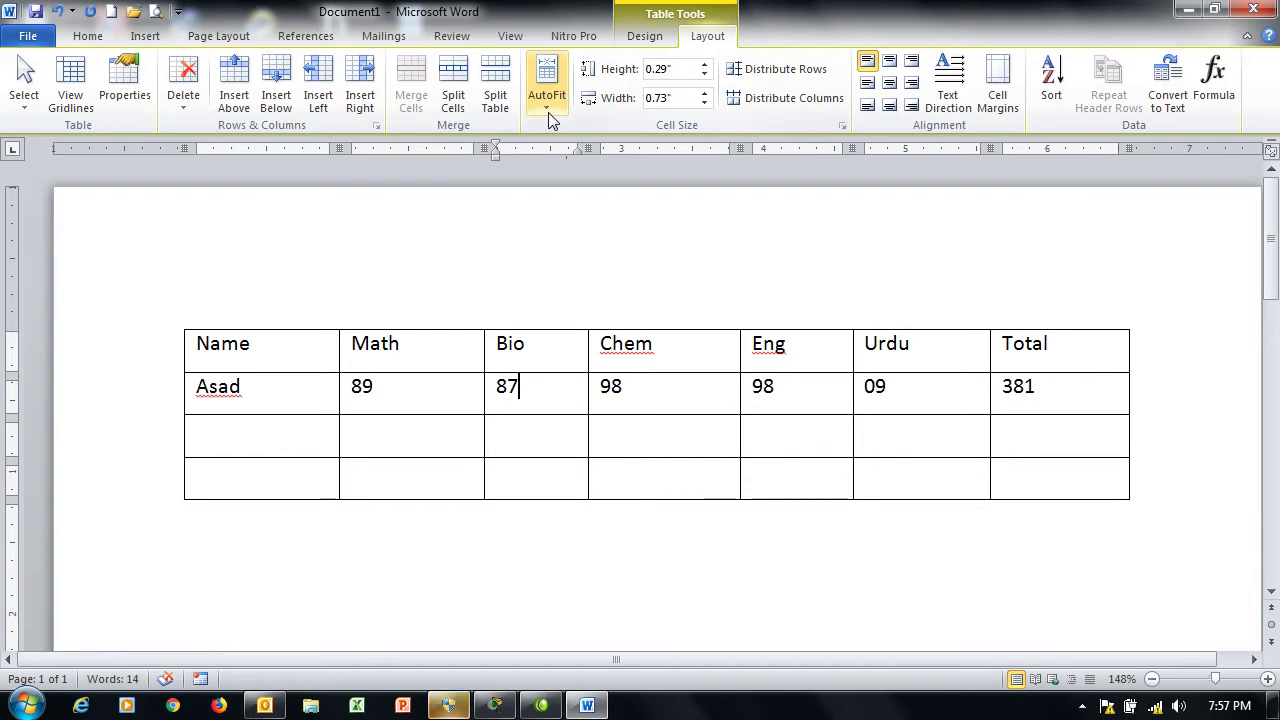
click(548, 112)
click(569, 129)
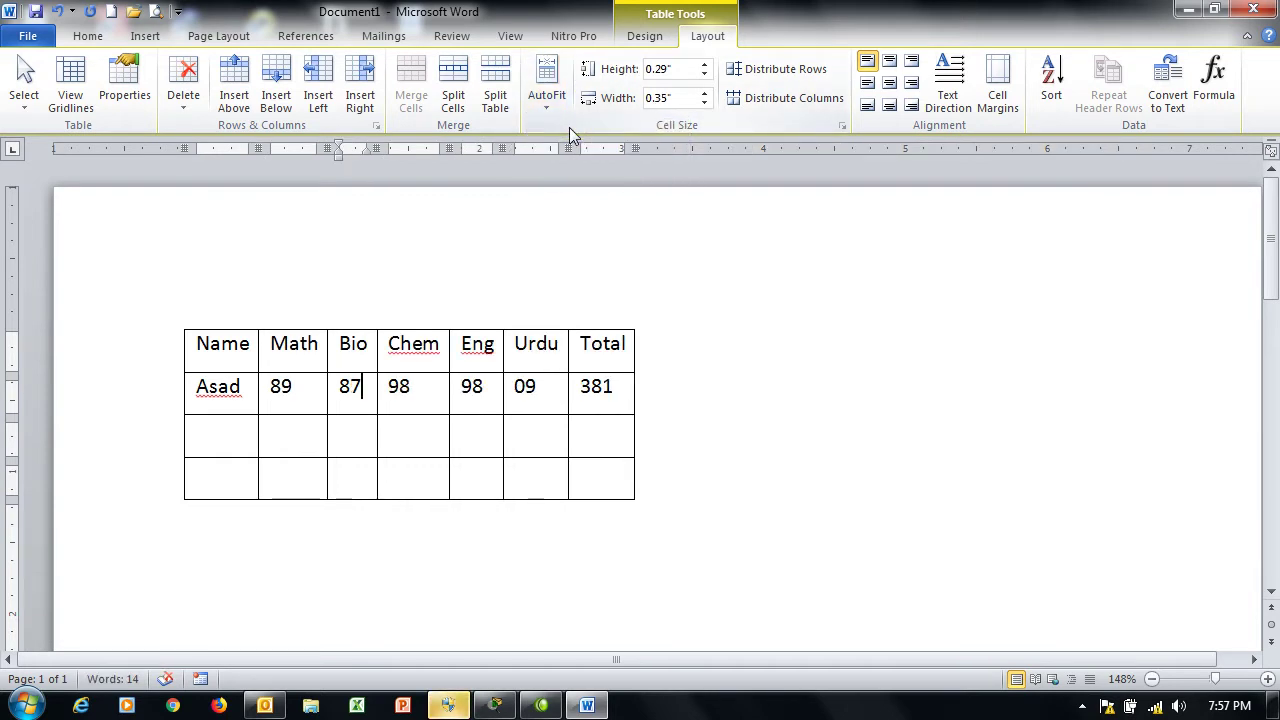
click(548, 112)
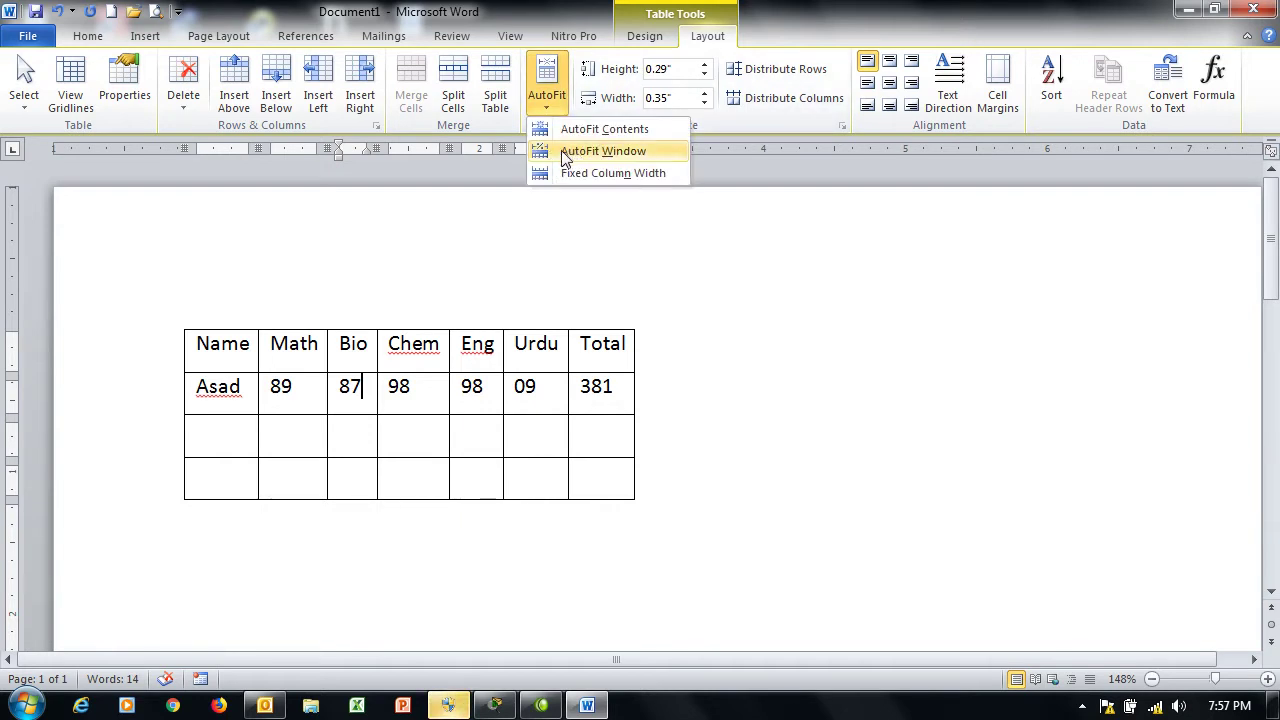
click(565, 155)
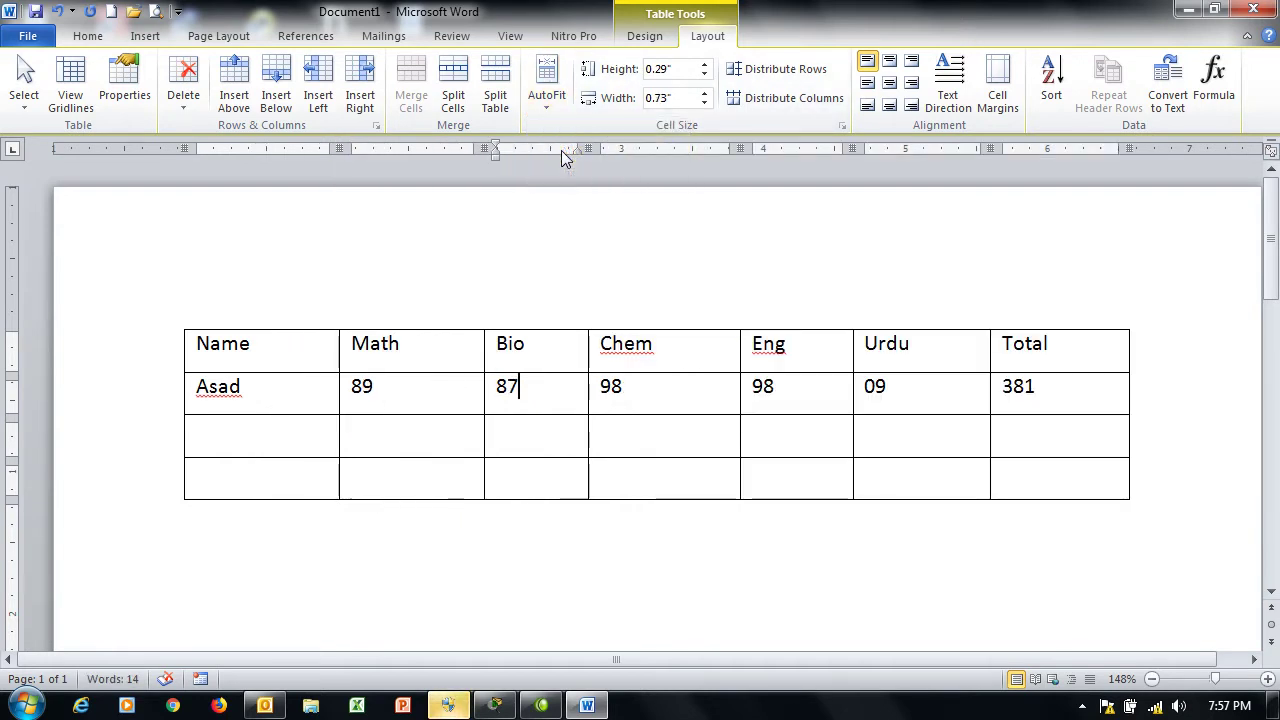
click(556, 113)
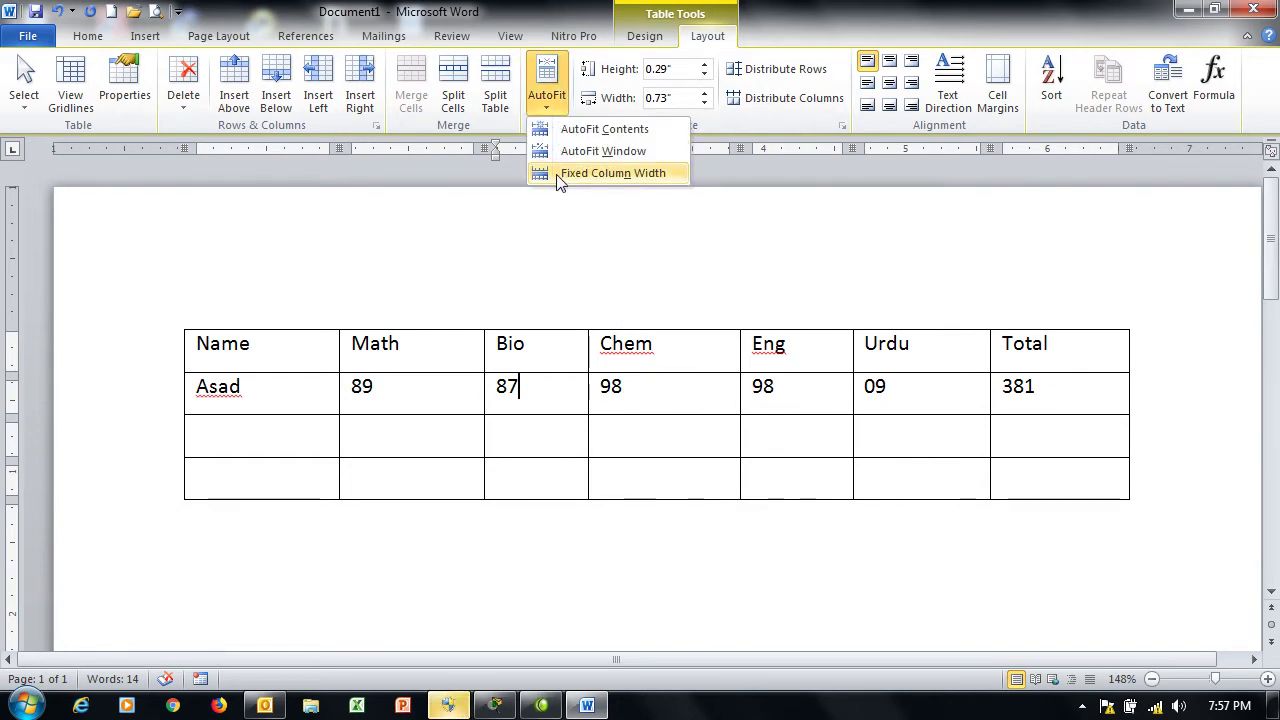
Type long test text into row 3's Name cell several times, undoing it each time.
click(229, 436)
click(229, 436)
text(fsdfsdfsadfsdfsdfasdfsaddsf)
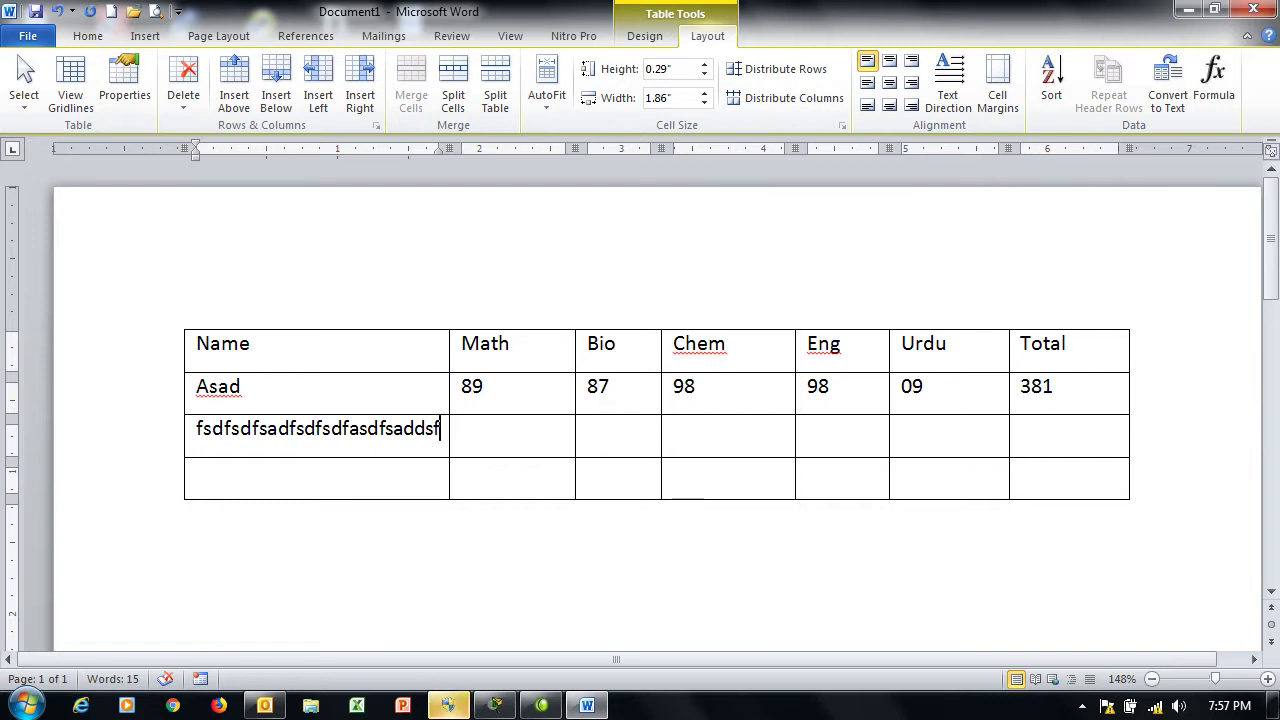
key(ctrl+z)
text(fsdfsadfsdfsadfsadfadsfa)
key(ctrl+z)
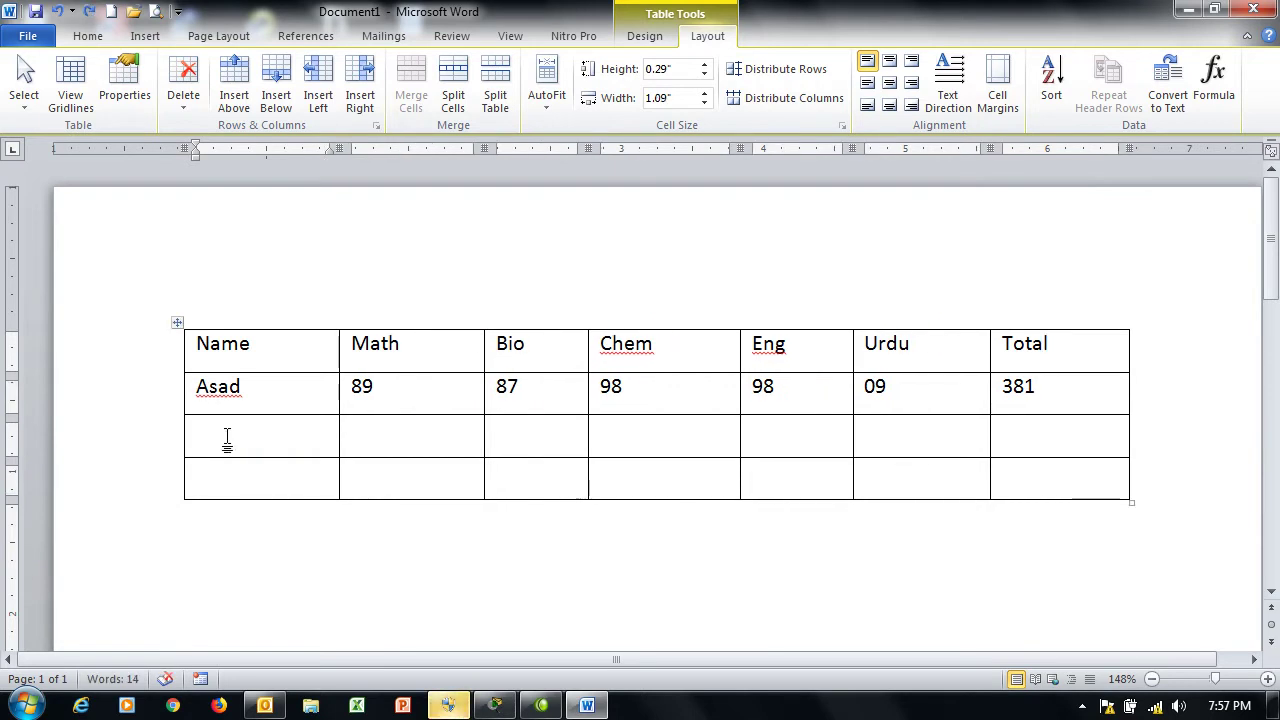
text(dfsa)
text(fkjddddk)
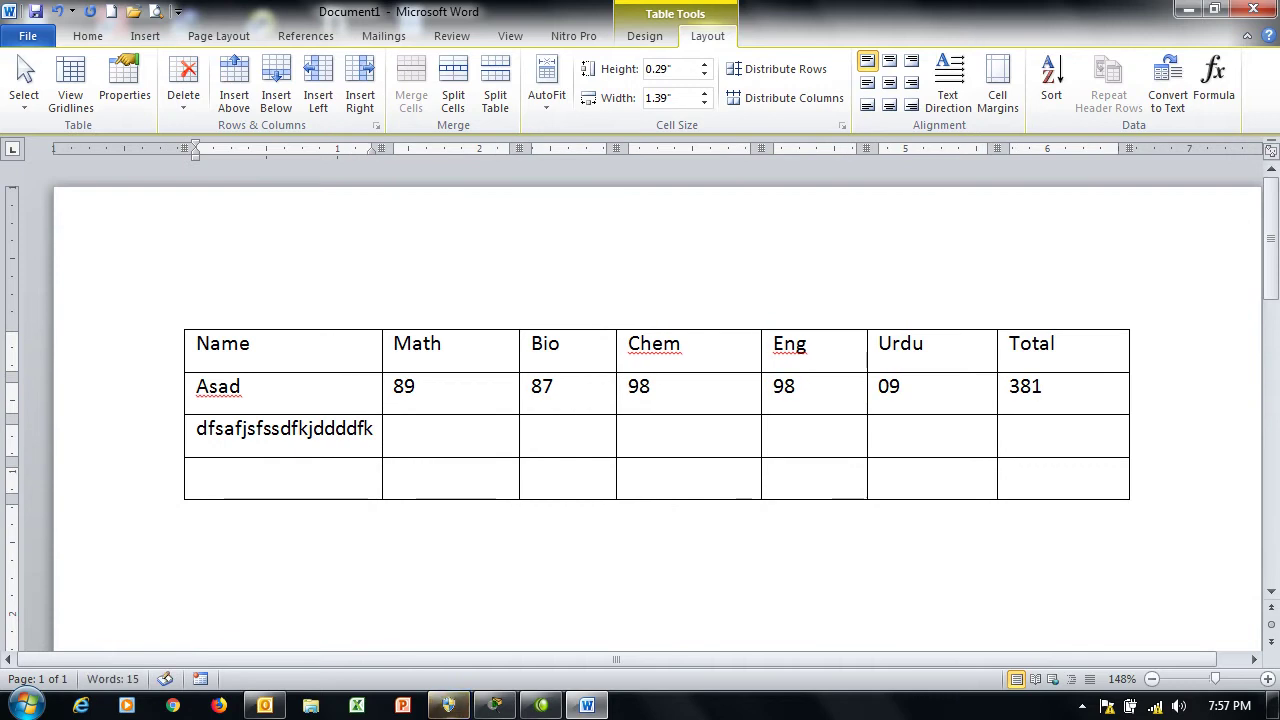
key(ctrl+z)
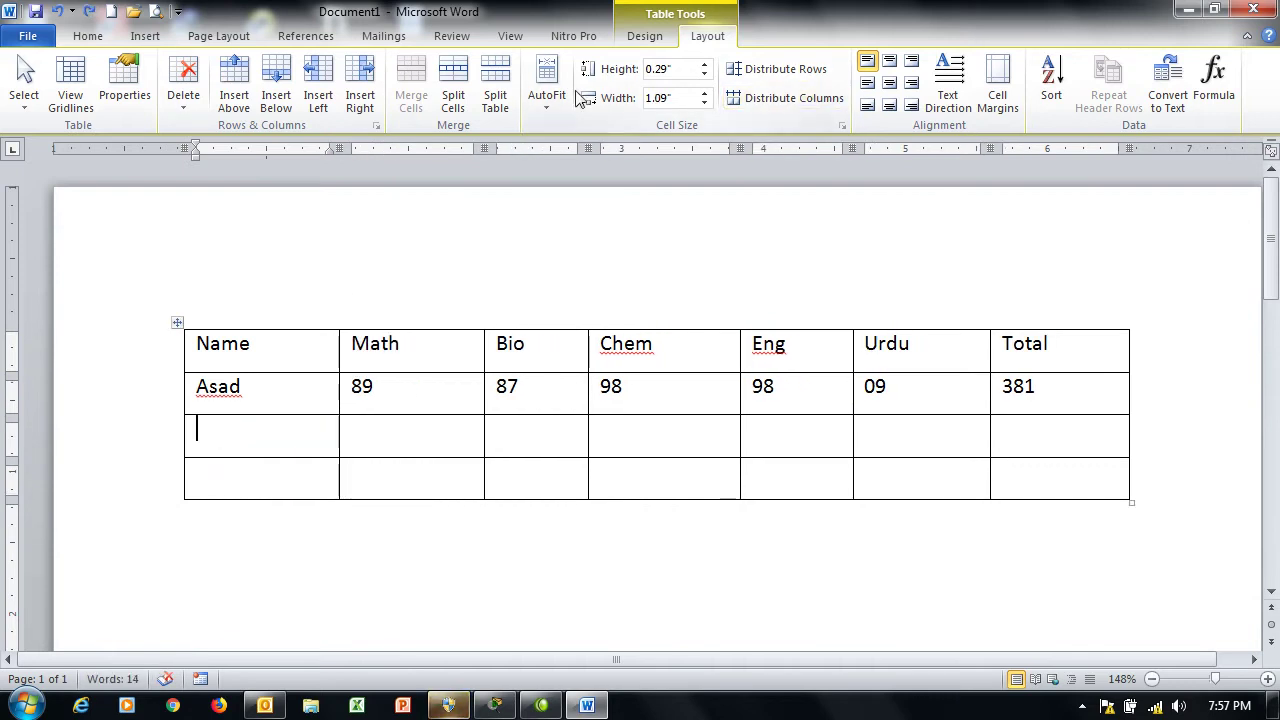
Set the table to Fixed Column Width, then check that long text wraps and undo it.
click(545, 105)
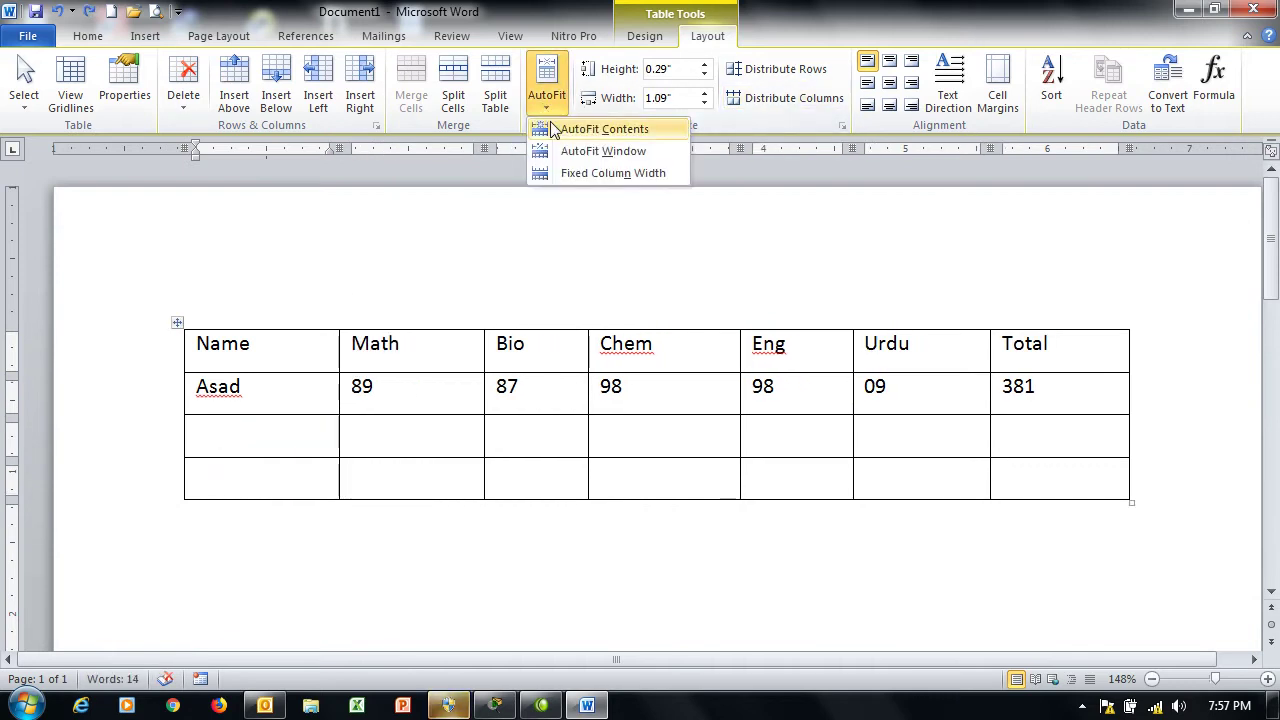
click(569, 175)
text(sdfsadfsadfsdafsdfsafsafsafsadfsadfsafsadfsafasfsafs)
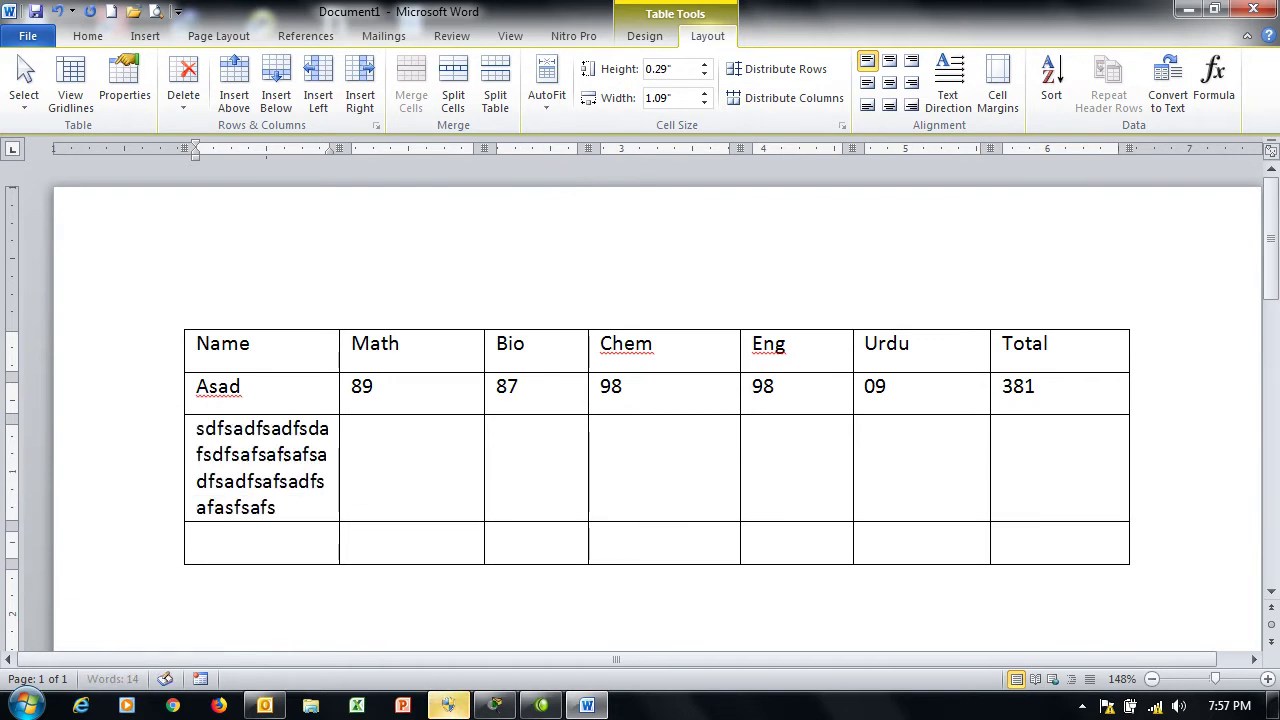
text(fsafsafsaddfsafsdfsadfsadfasdf)
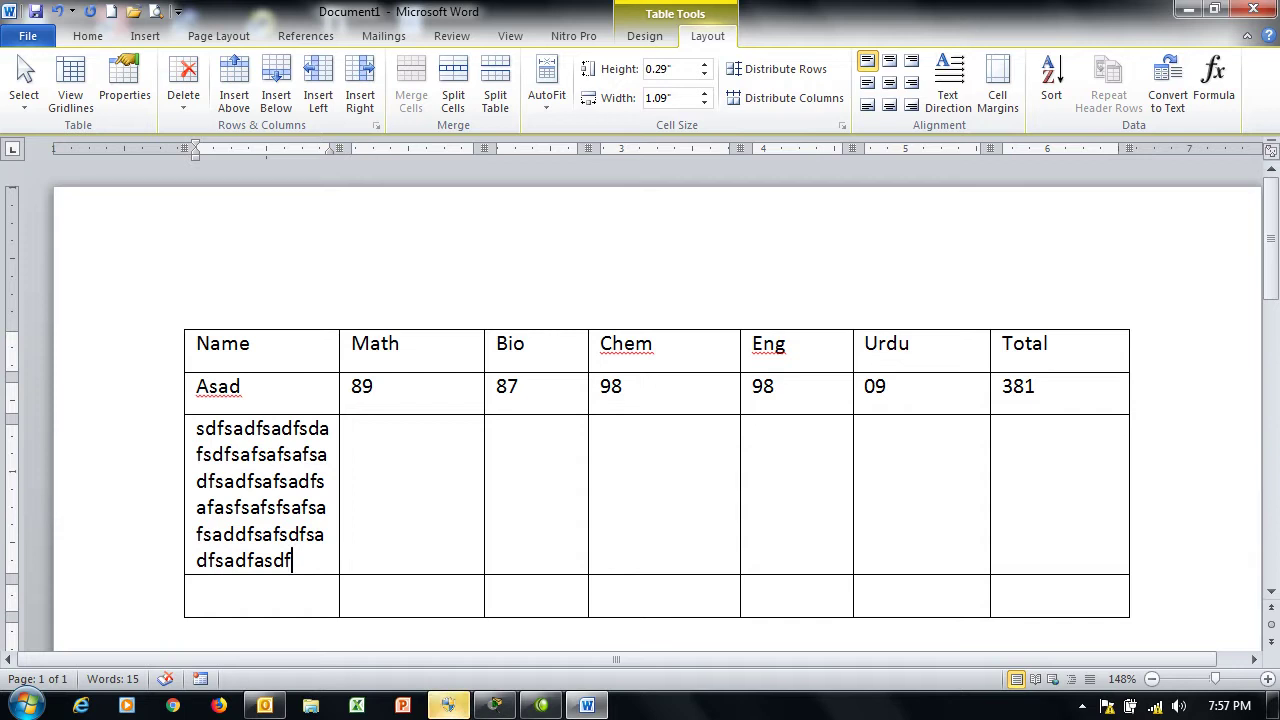
key(ctrl+z)
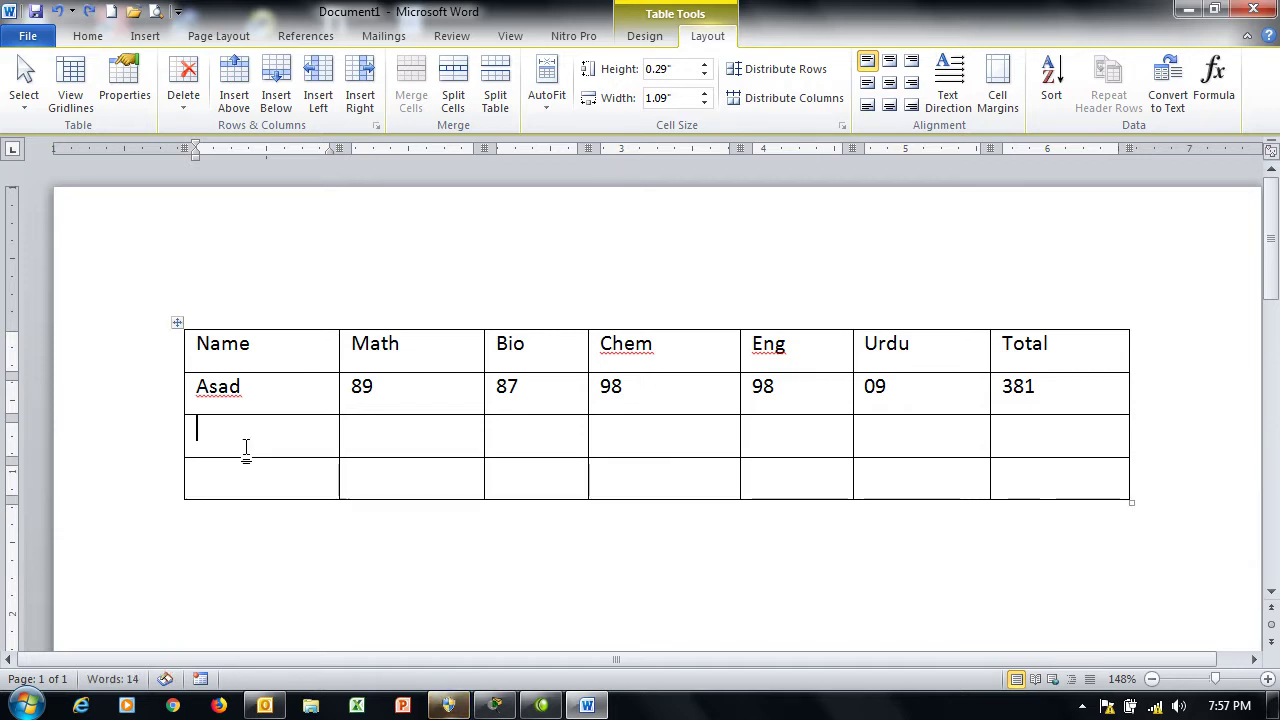
Fill row 3 with Umar's marks 8, 77, 87, 87 and Total 290.
text(Umar)
key(Tab)
text(8)
key(Tab)
text(77)
key(Tab)
text(87)
key(Tab)
text(87)
key(Tab)
key(Tab)
text(290)
key(Tab)
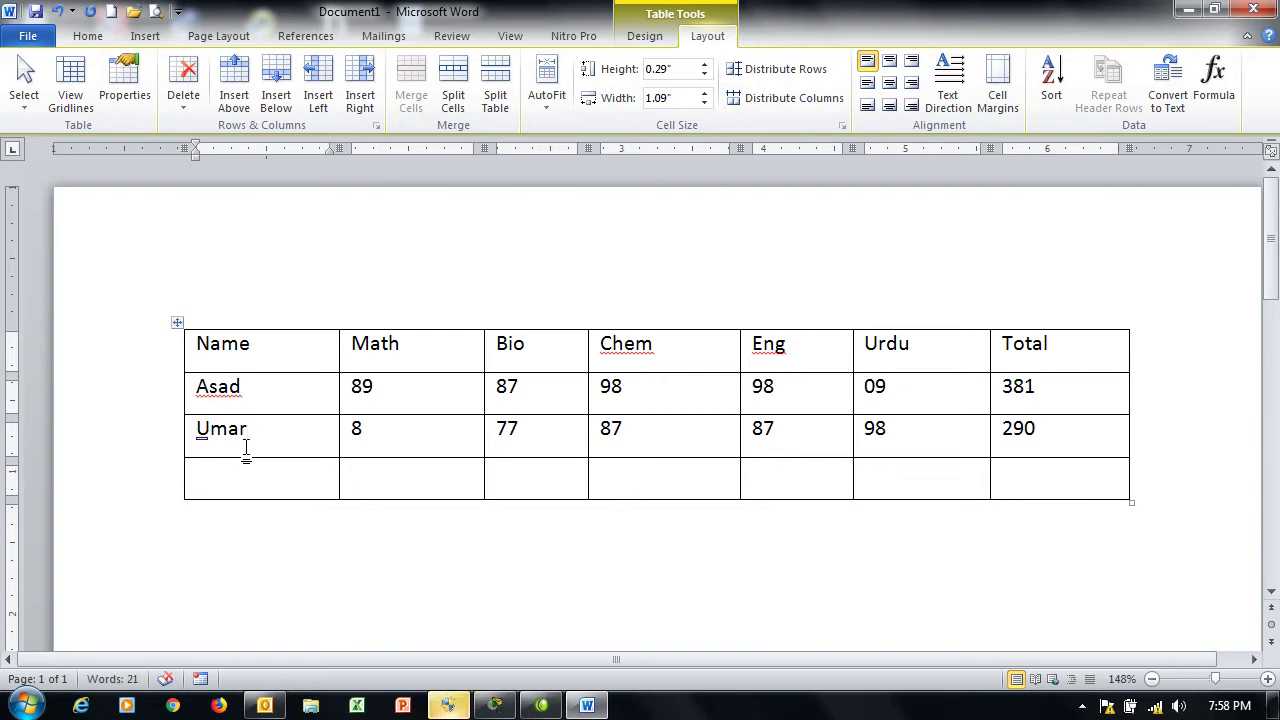
Fill row 4 with Umair's marks 87, 98, 09, 09, 28 and Total 280.
text(umair 	87	98	09	09	)
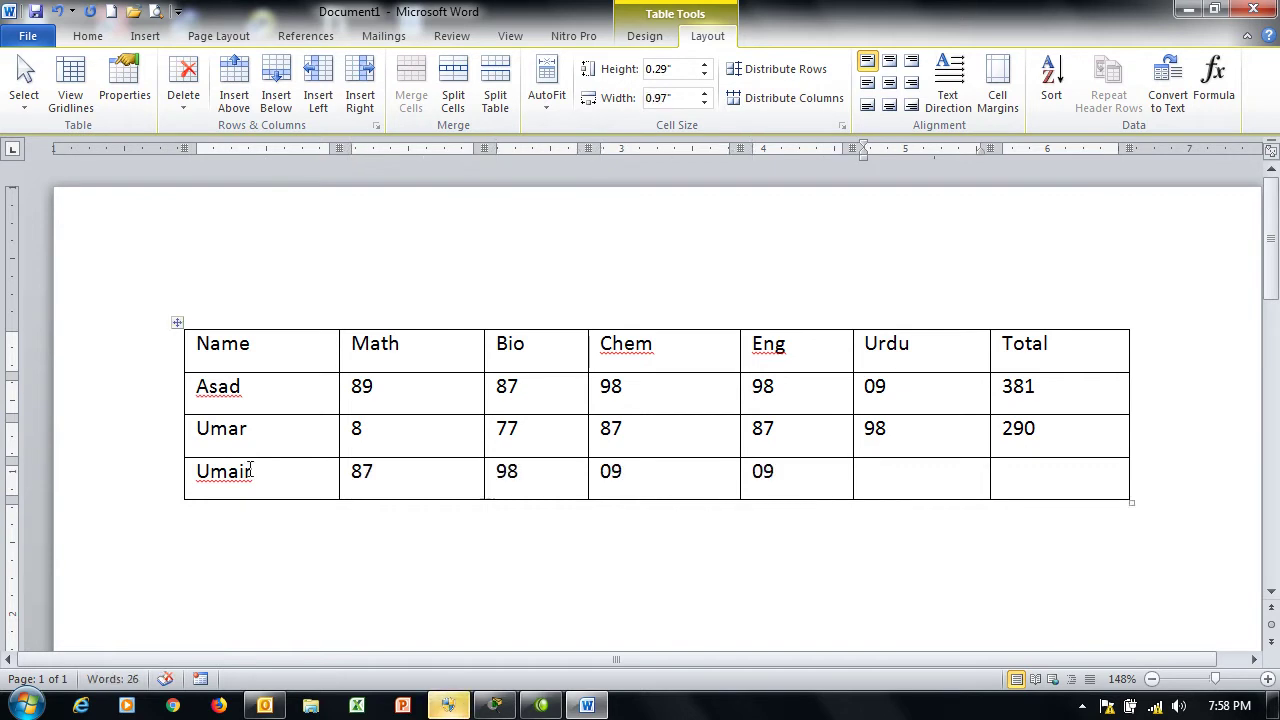
text(28-)
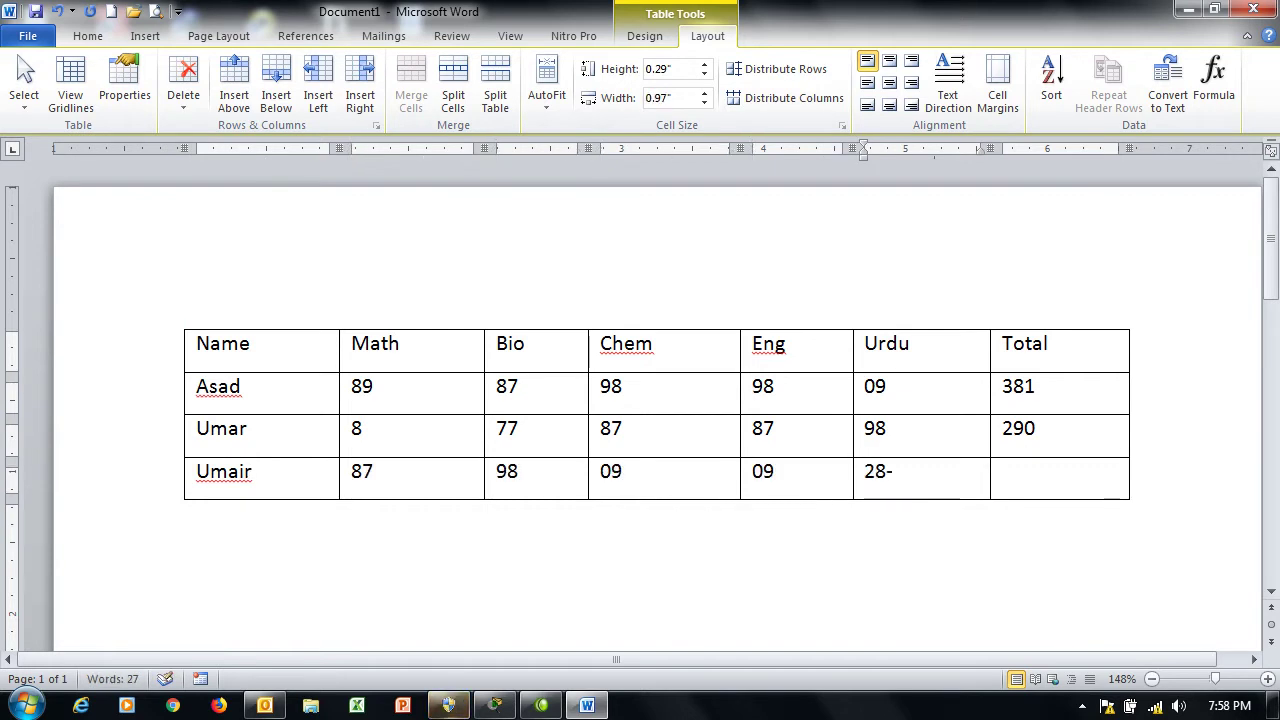
key(BackSpace)
key(Tab)
text(280)
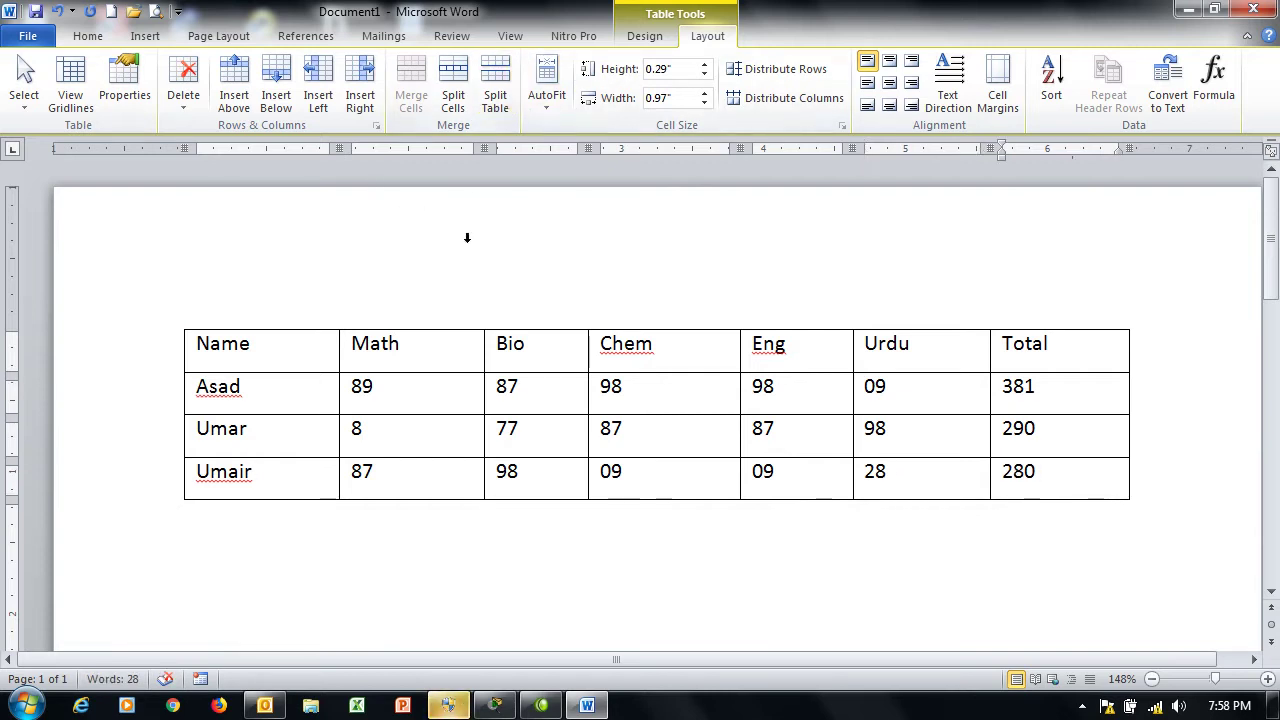
click(419, 396)
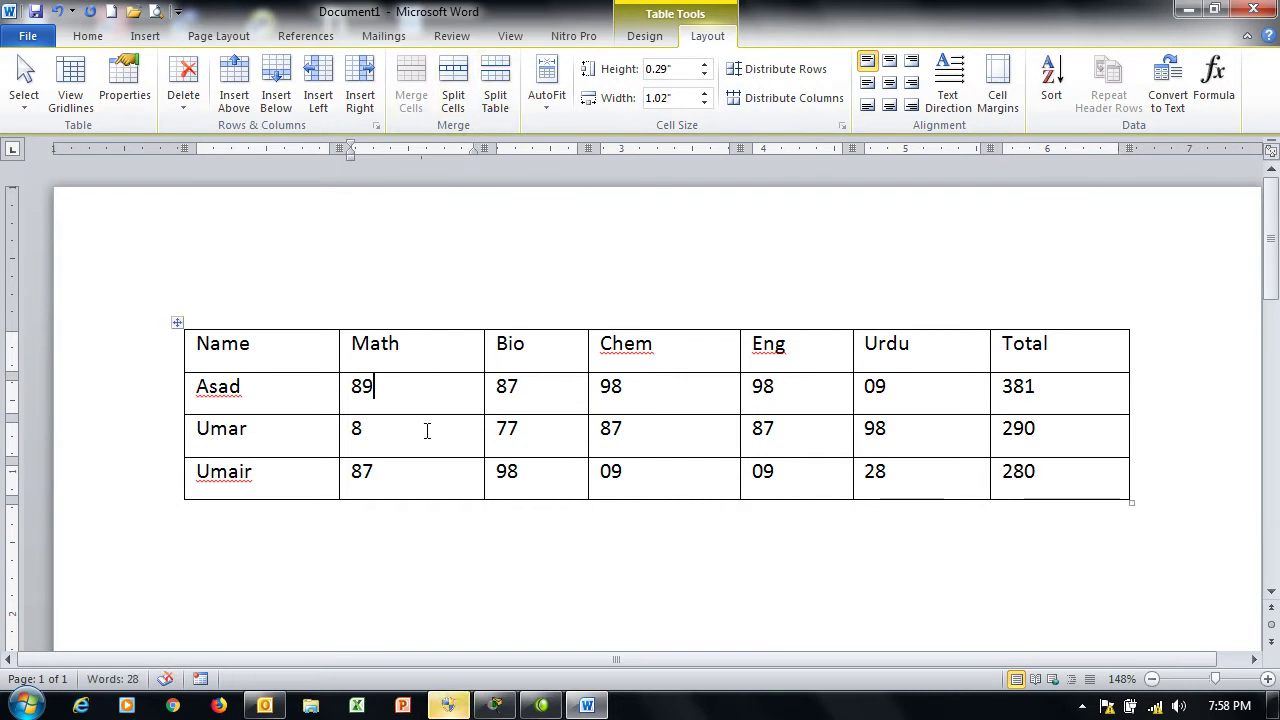
click(487, 100)
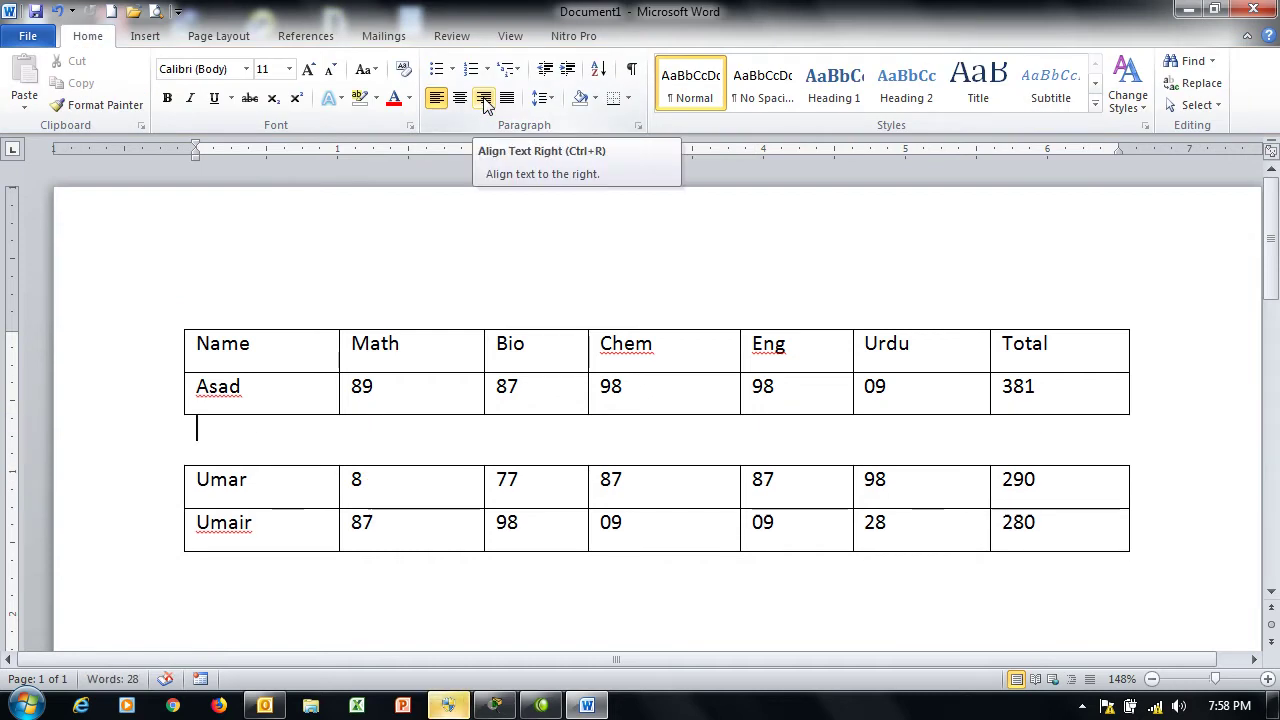
key(ctrl+z)
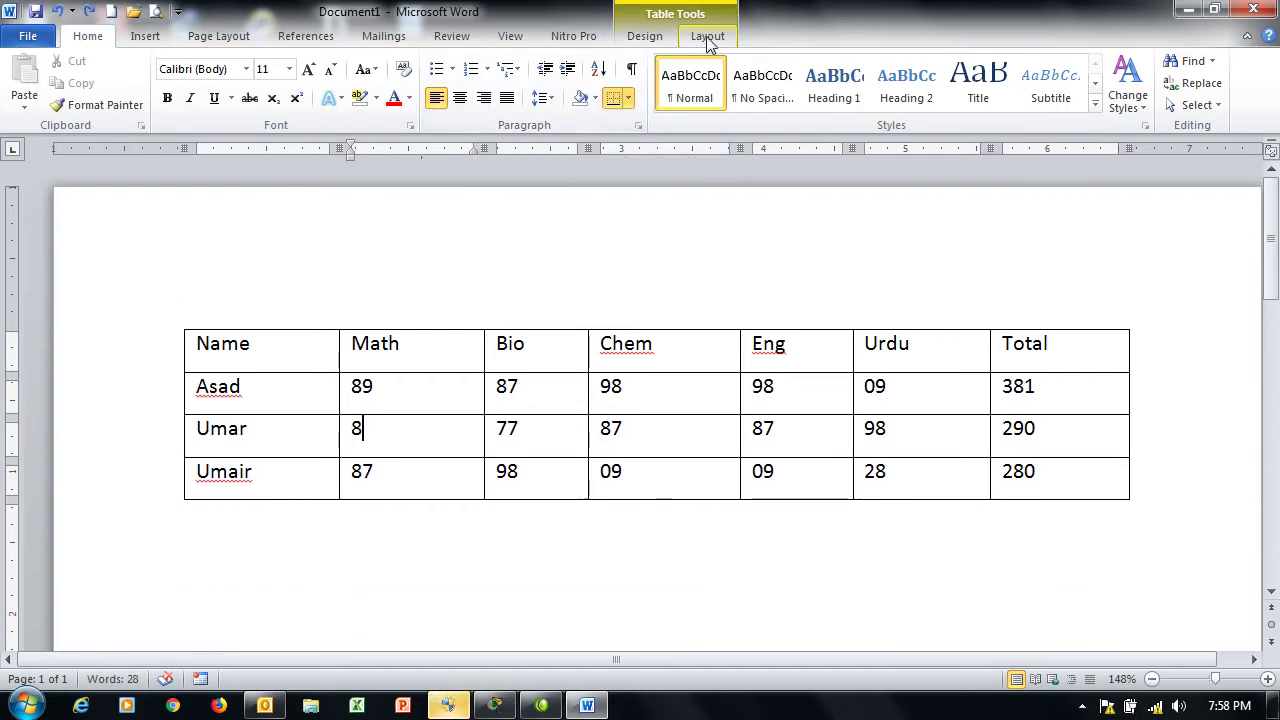
click(707, 38)
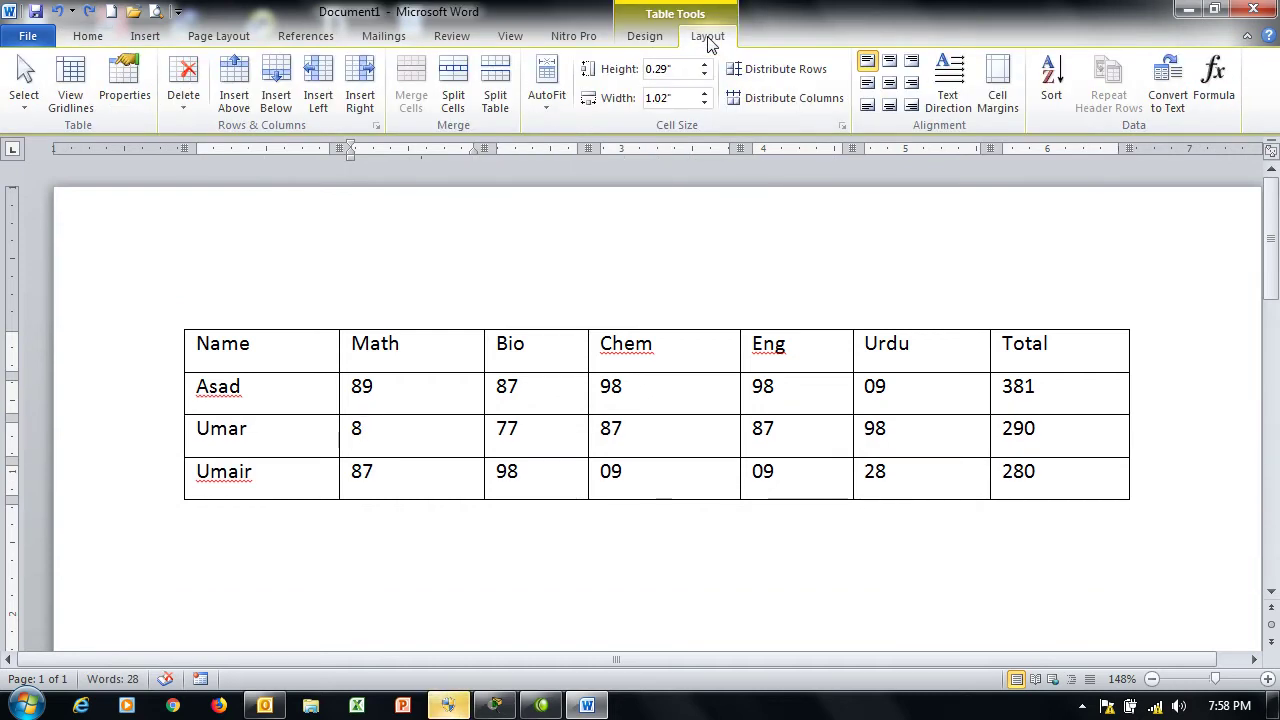
click(495, 90)
key(ctrl+z)
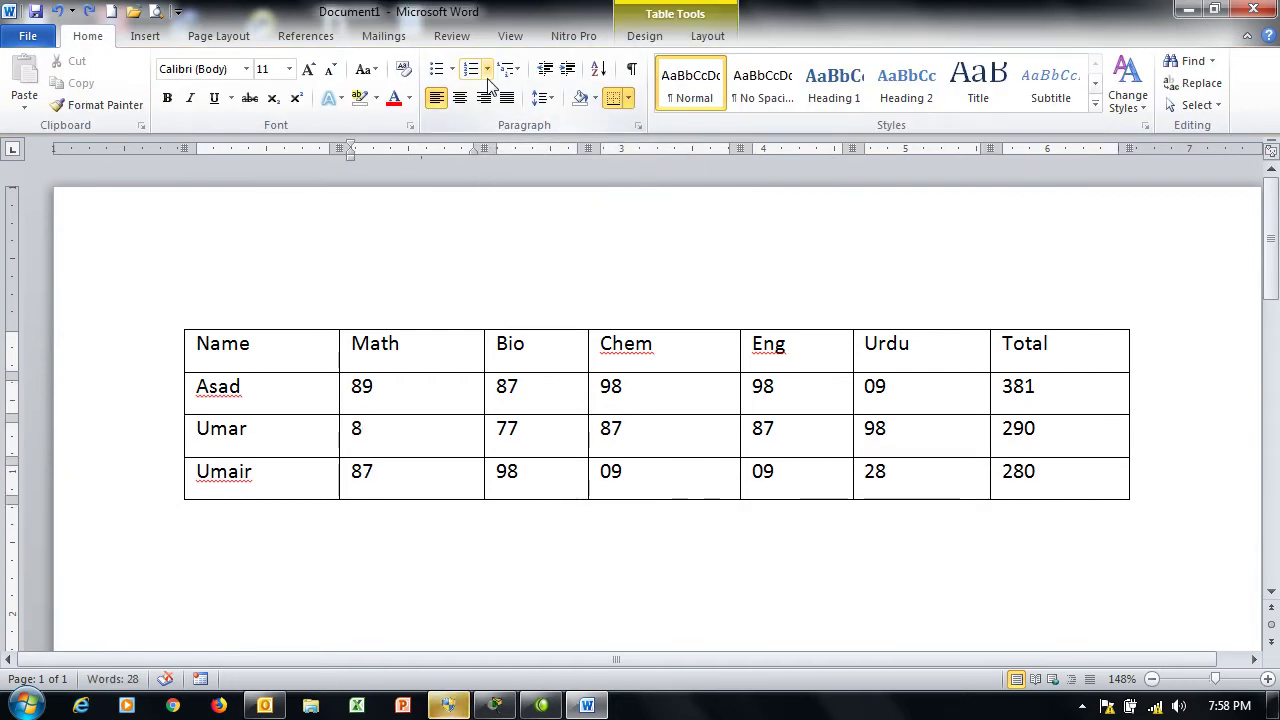
key(ctrl+y)
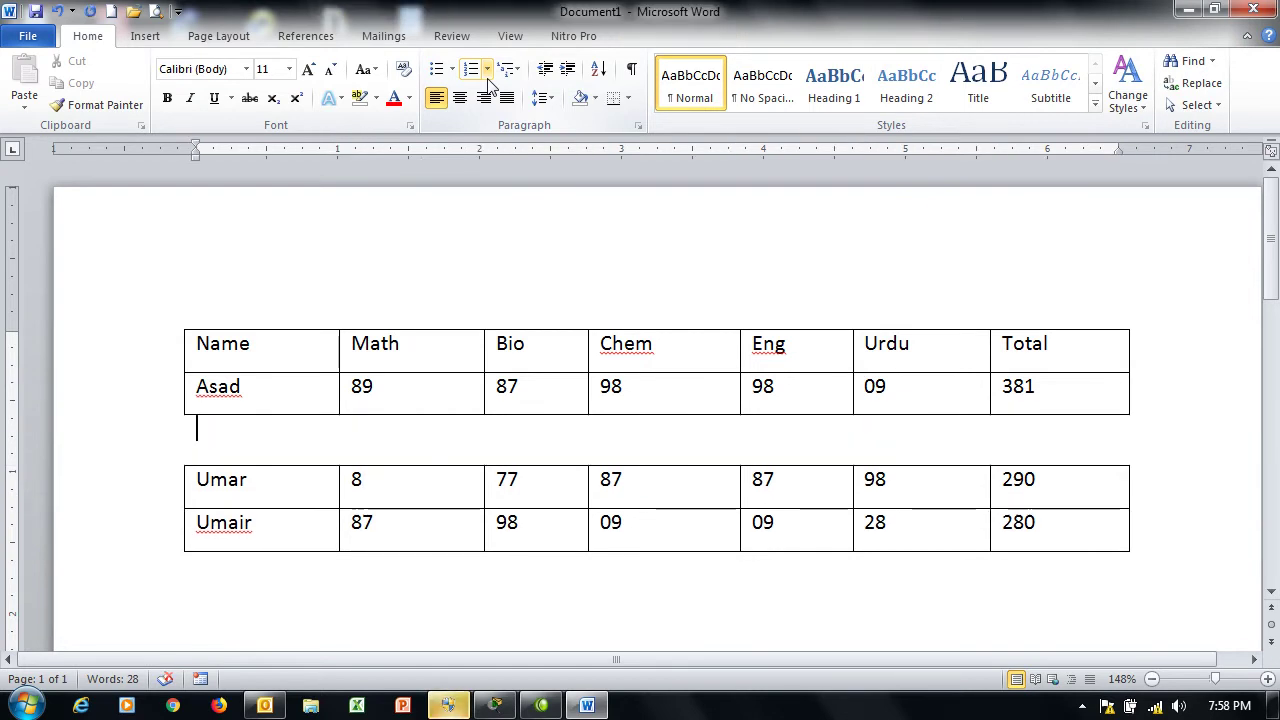
key(ctrl+z)
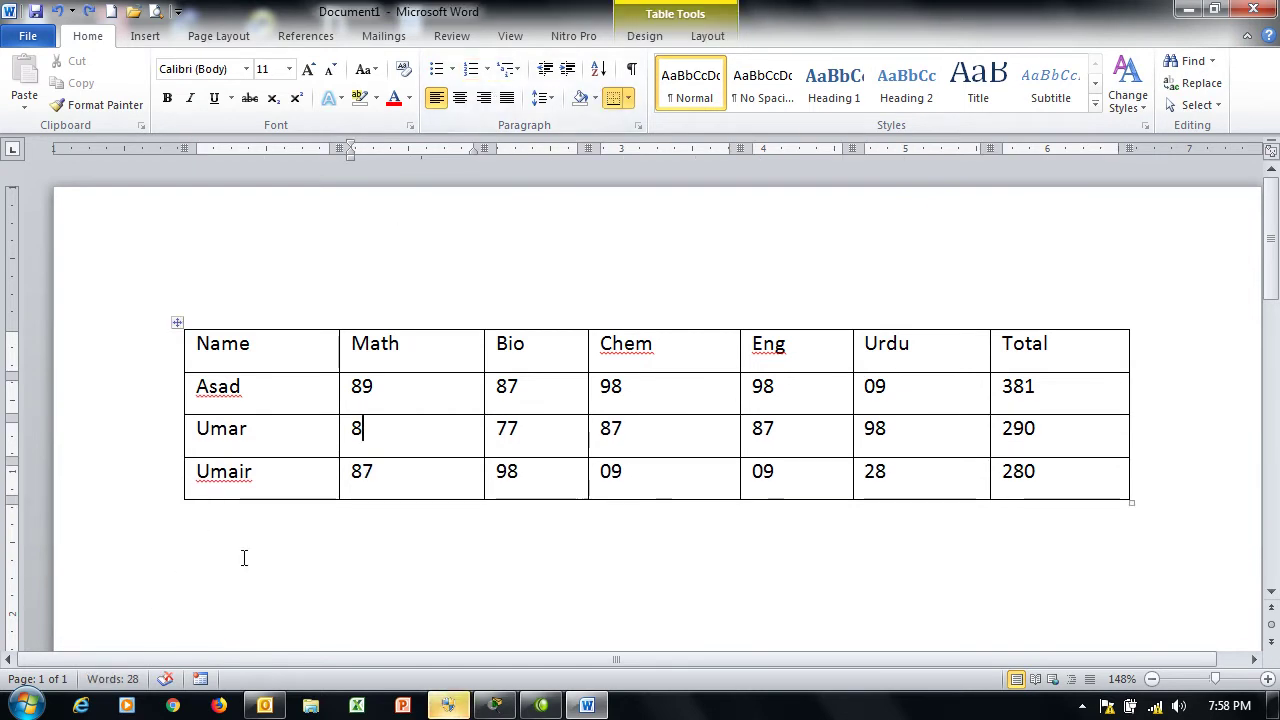
click(243, 557)
Below the table, type 'Ctrl + Shift + Enter' at size 20, then a tab and 'Split table shortcut key'.
key(ctrl+bracketright)
text(Ctrl + Shift + Enter)
key(Return)
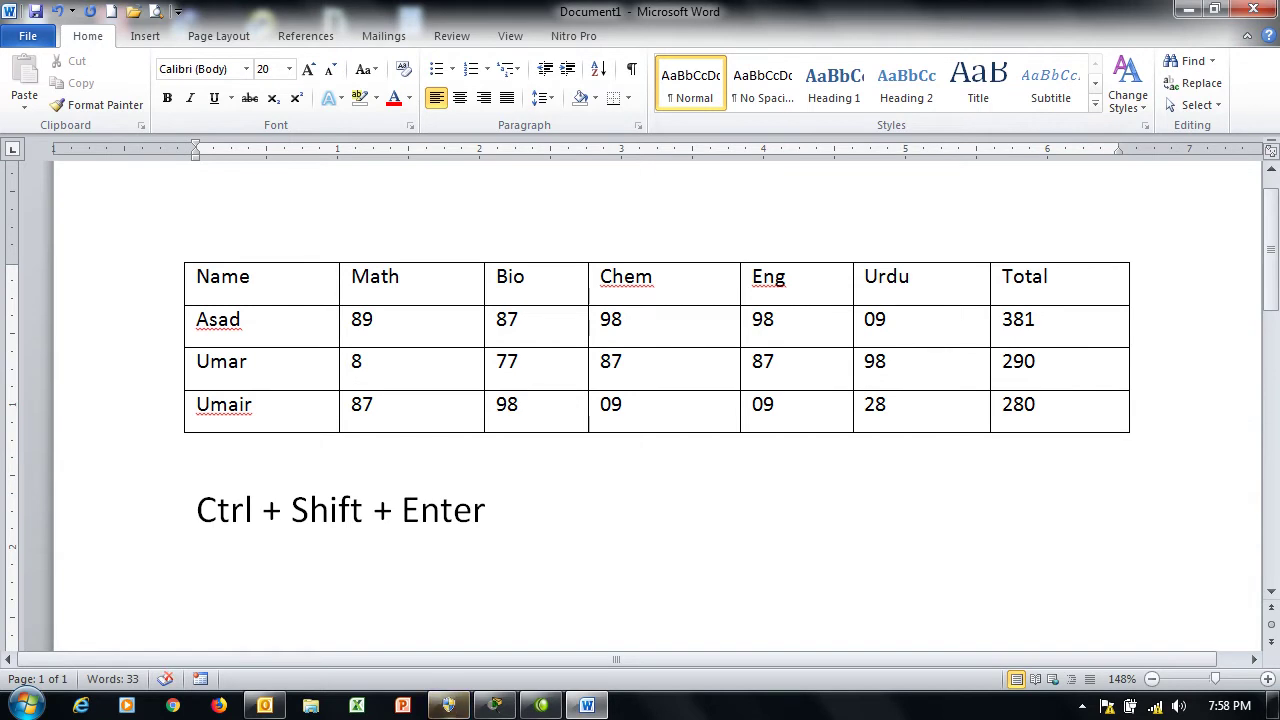
key(Tab)
key(Tab)
text(plit table shortcu t)
key(BackSpace)
key(BackSpace)
text(t key)
key(Return)
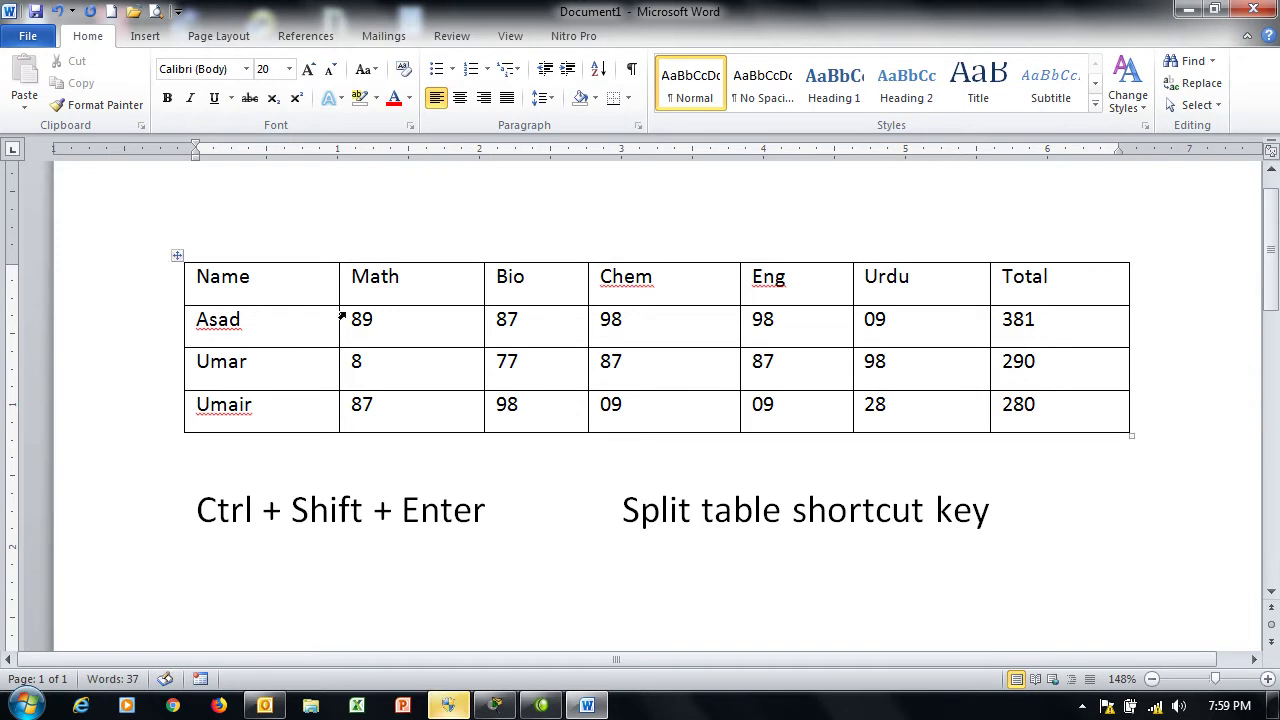
click(447, 347)
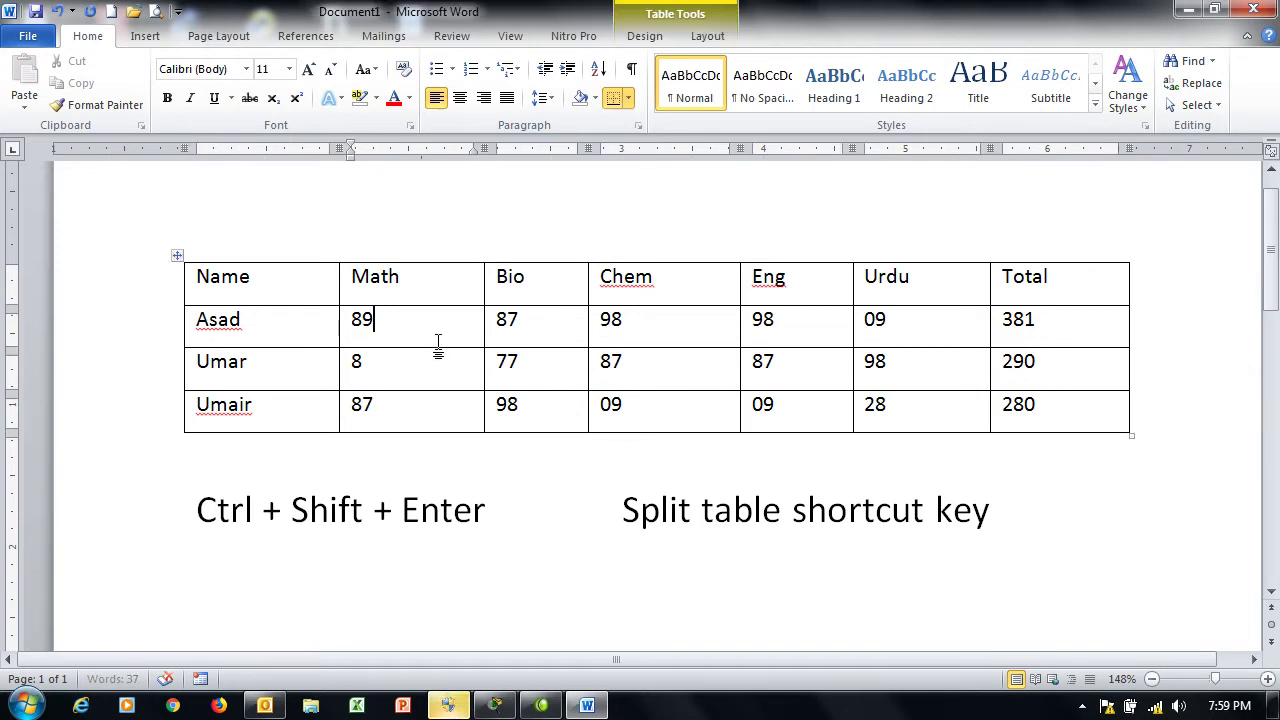
click(706, 37)
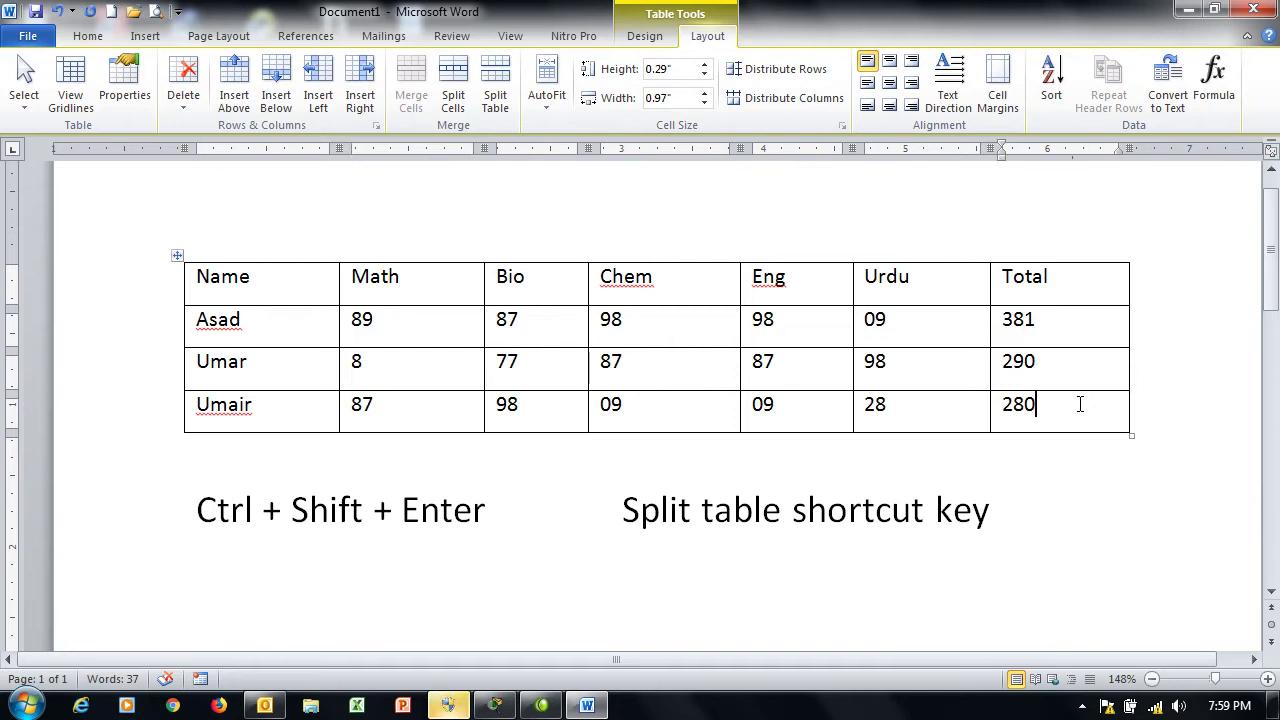
key(Tab)
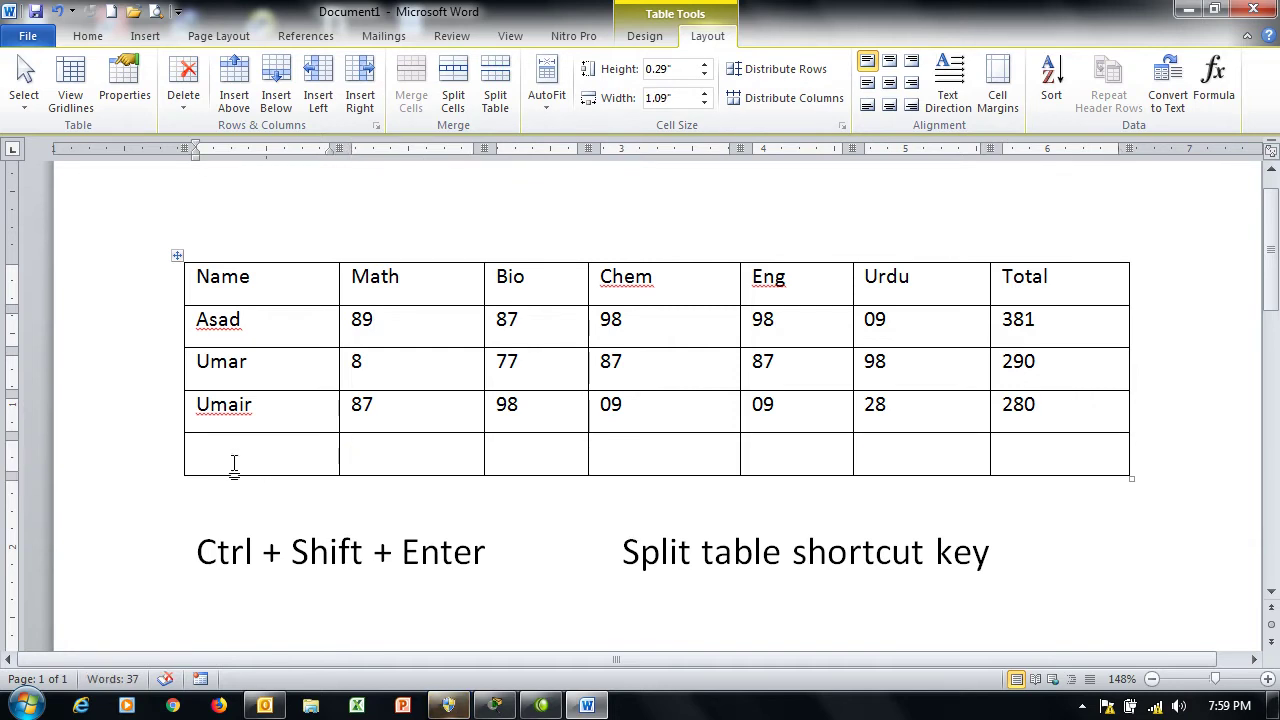
click(453, 95)
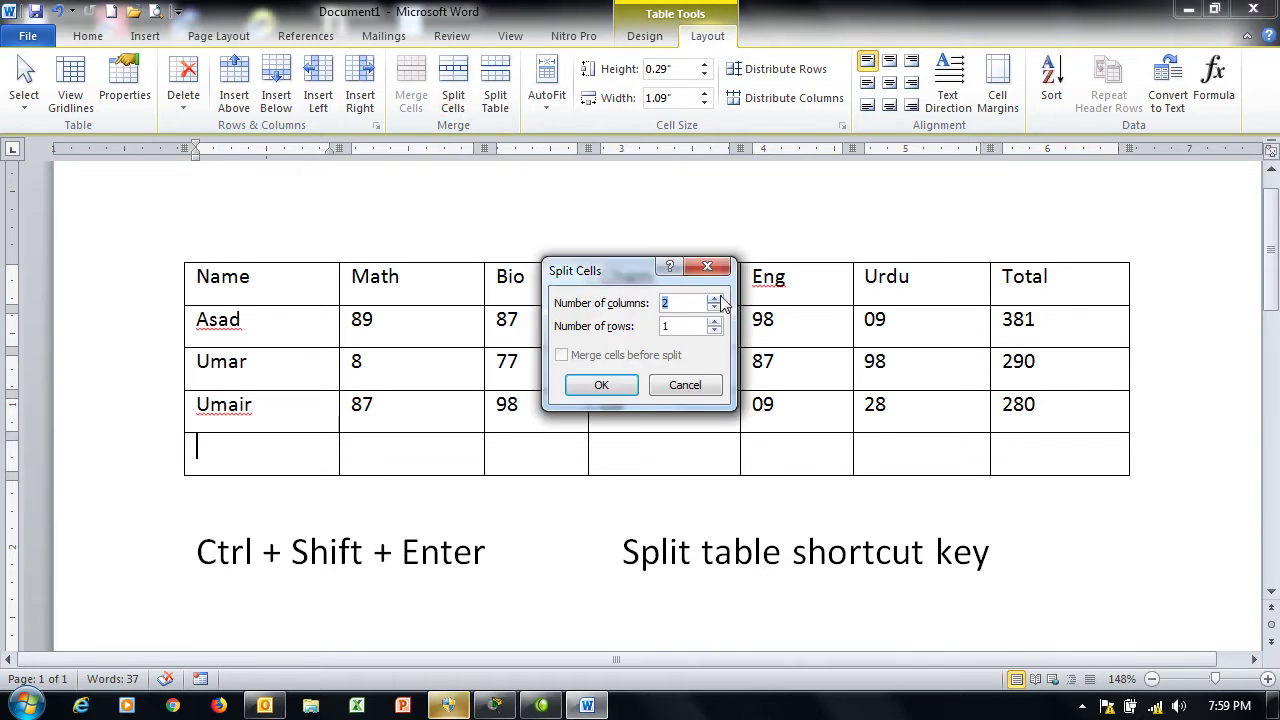
click(601, 386)
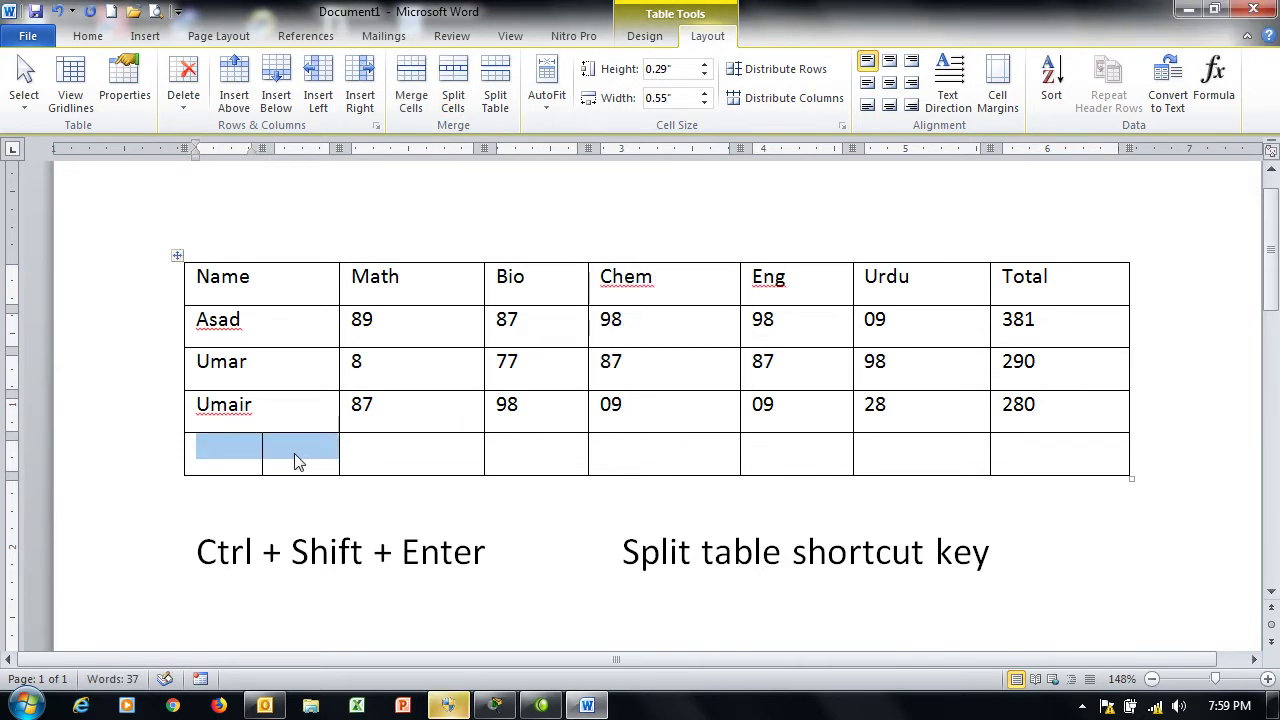
click(296, 454)
click(229, 454)
key(ctrl+z)
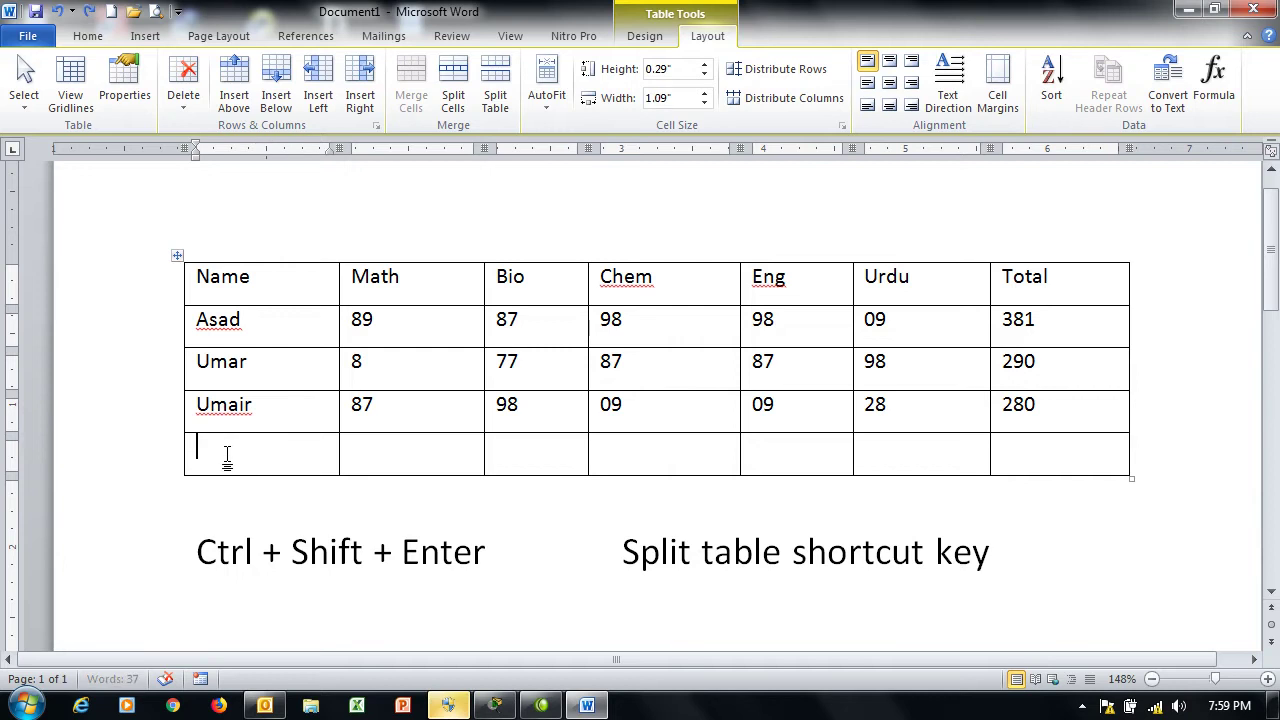
click(423, 277)
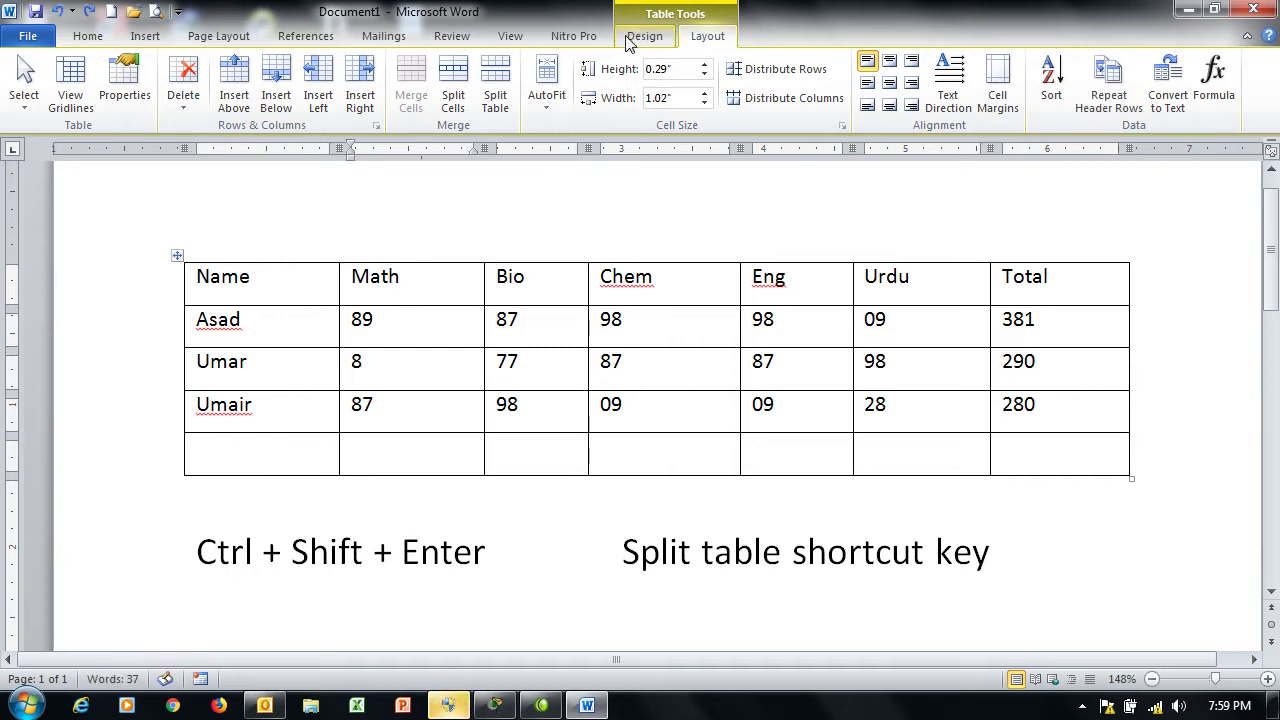
click(458, 100)
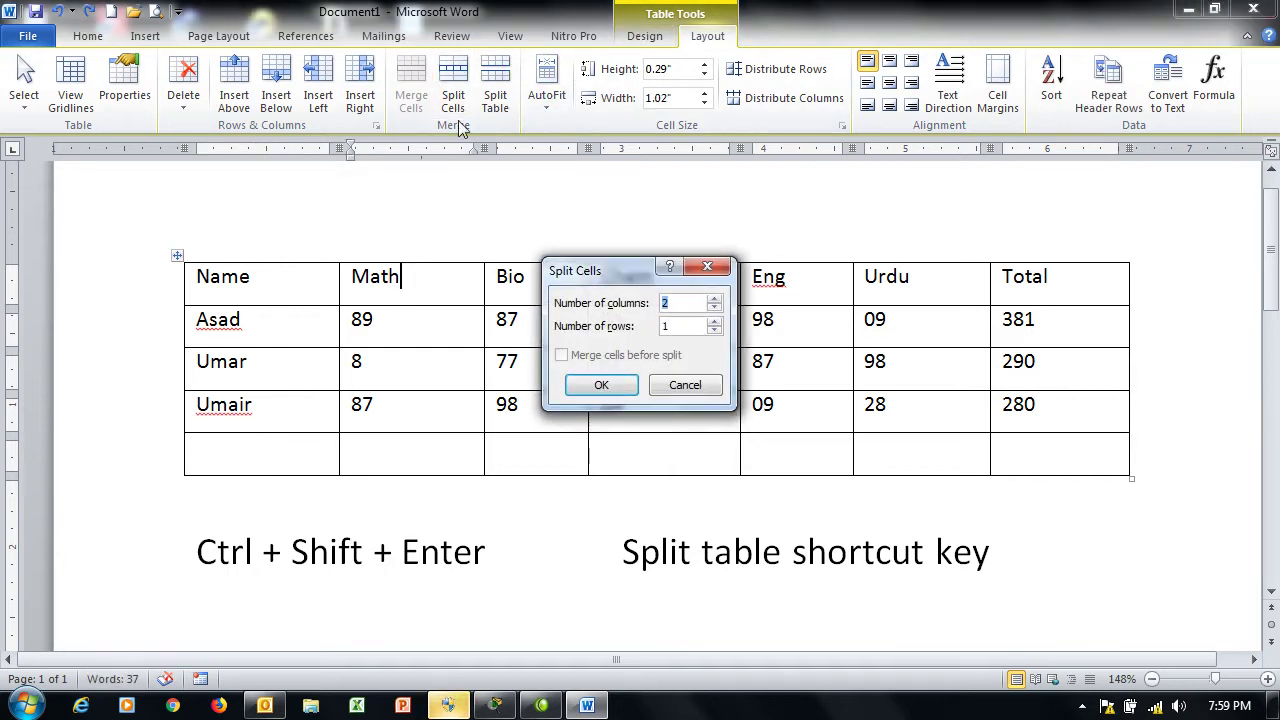
click(601, 386)
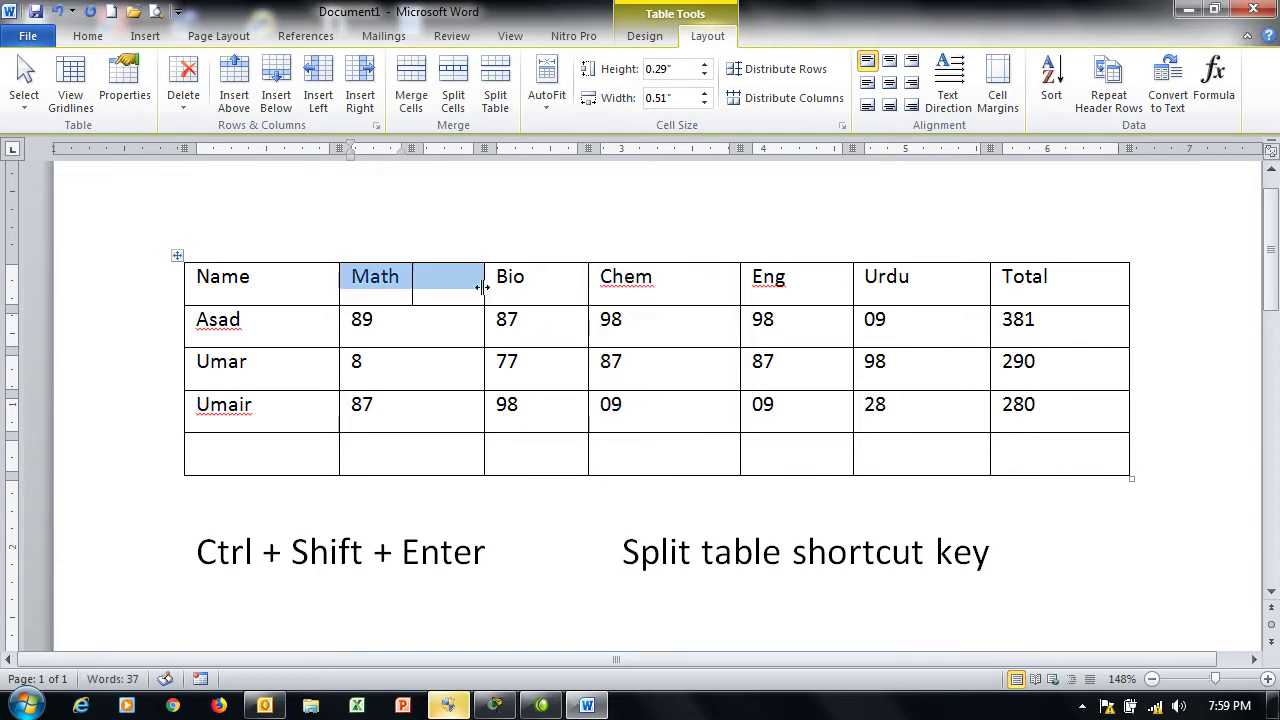
text(P)
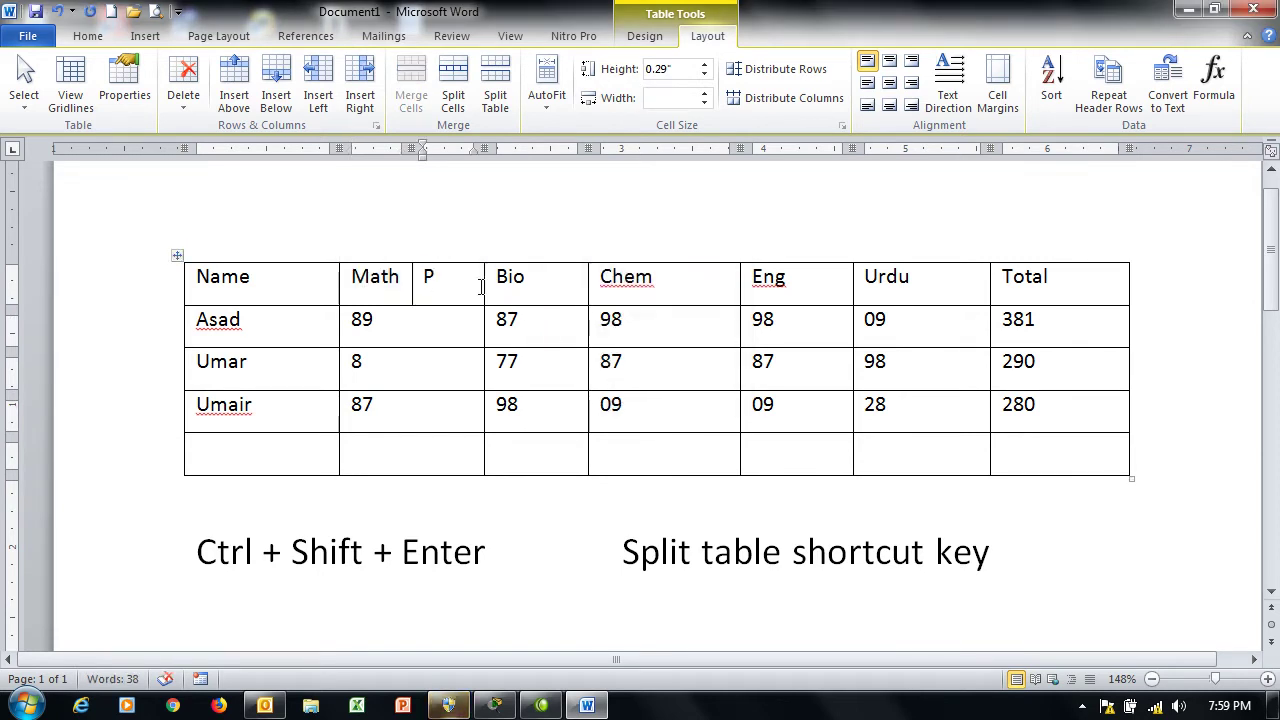
click(415, 332)
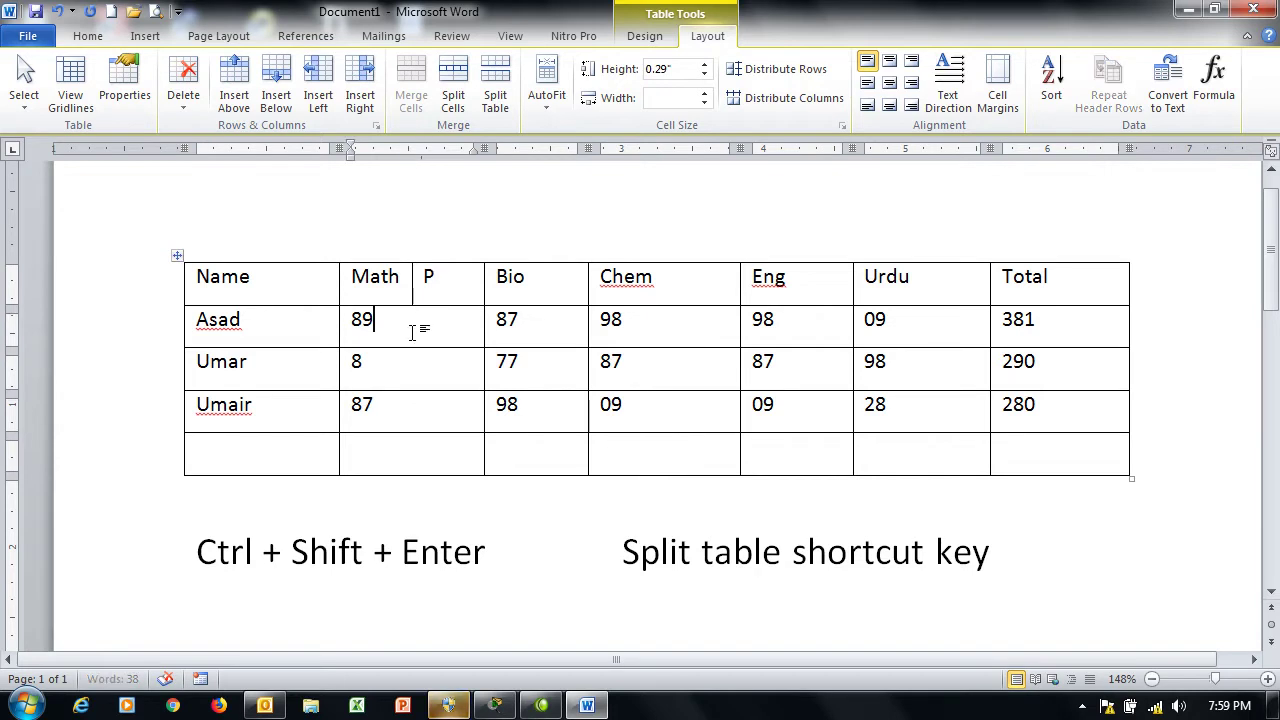
click(465, 97)
click(603, 386)
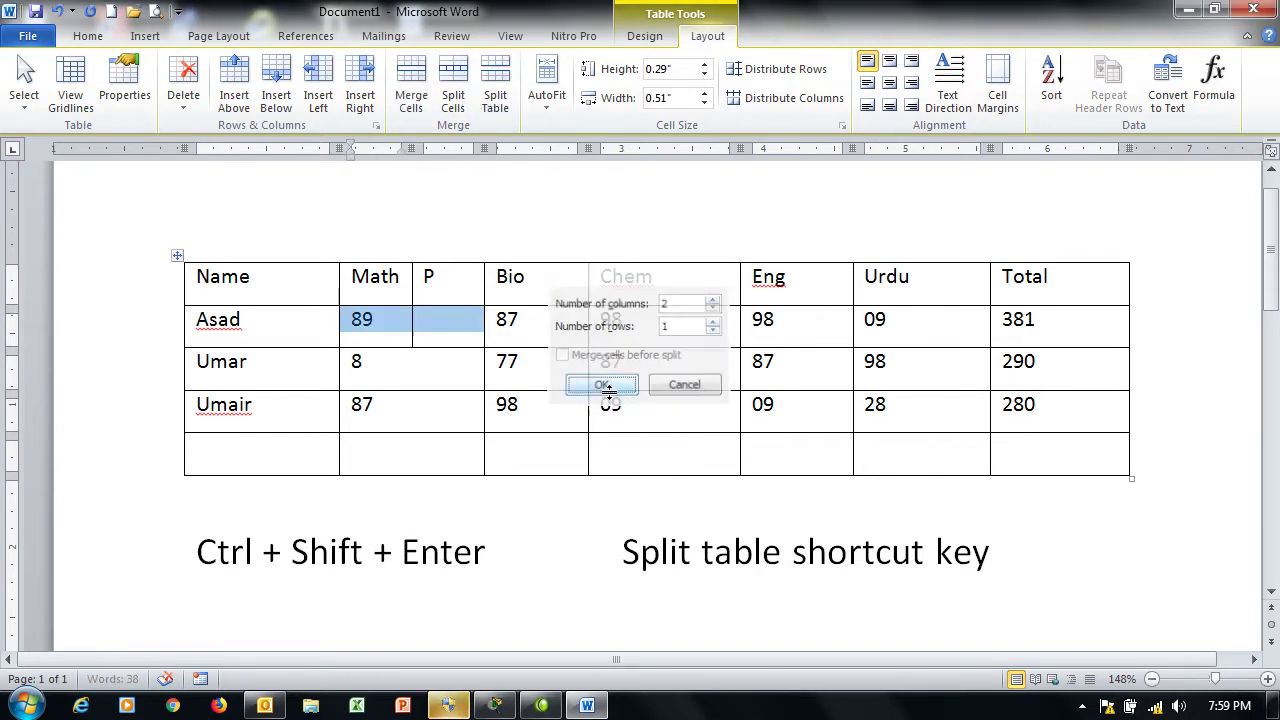
click(467, 332)
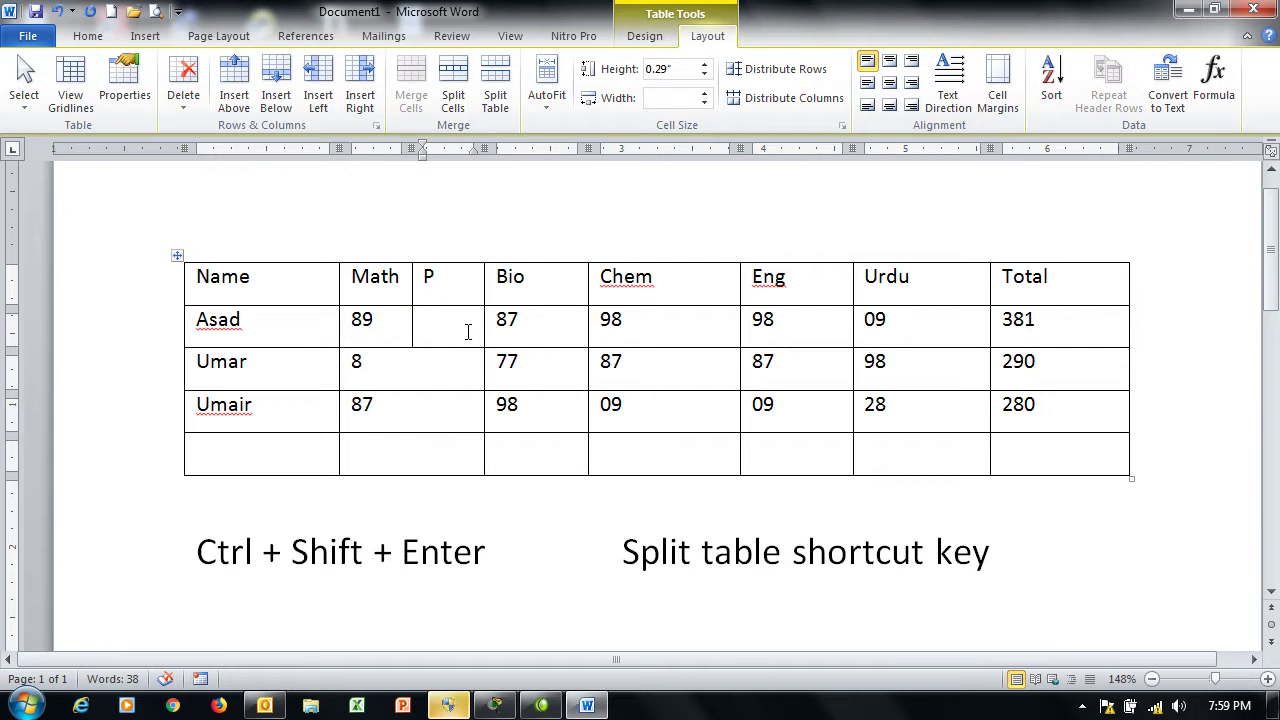
text(8)
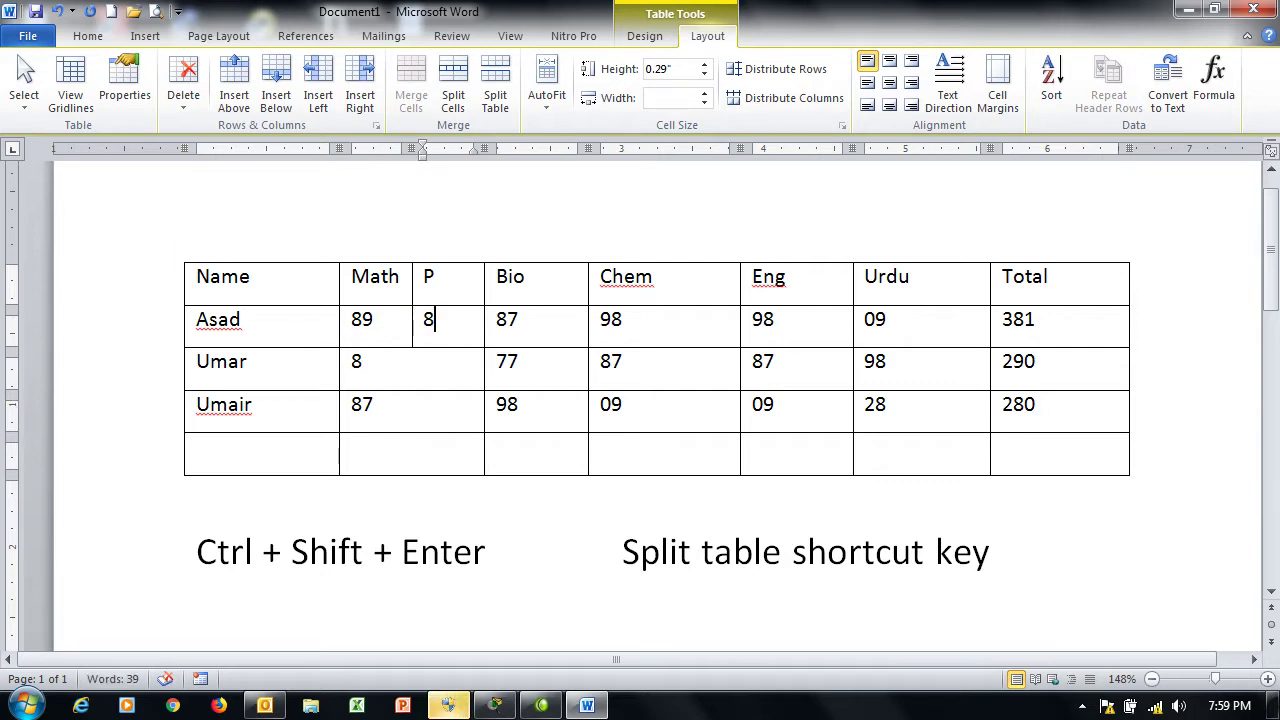
key(ctrl+z)
key(ctrl+z)
key(ctrl+z)
click(265, 448)
click(449, 100)
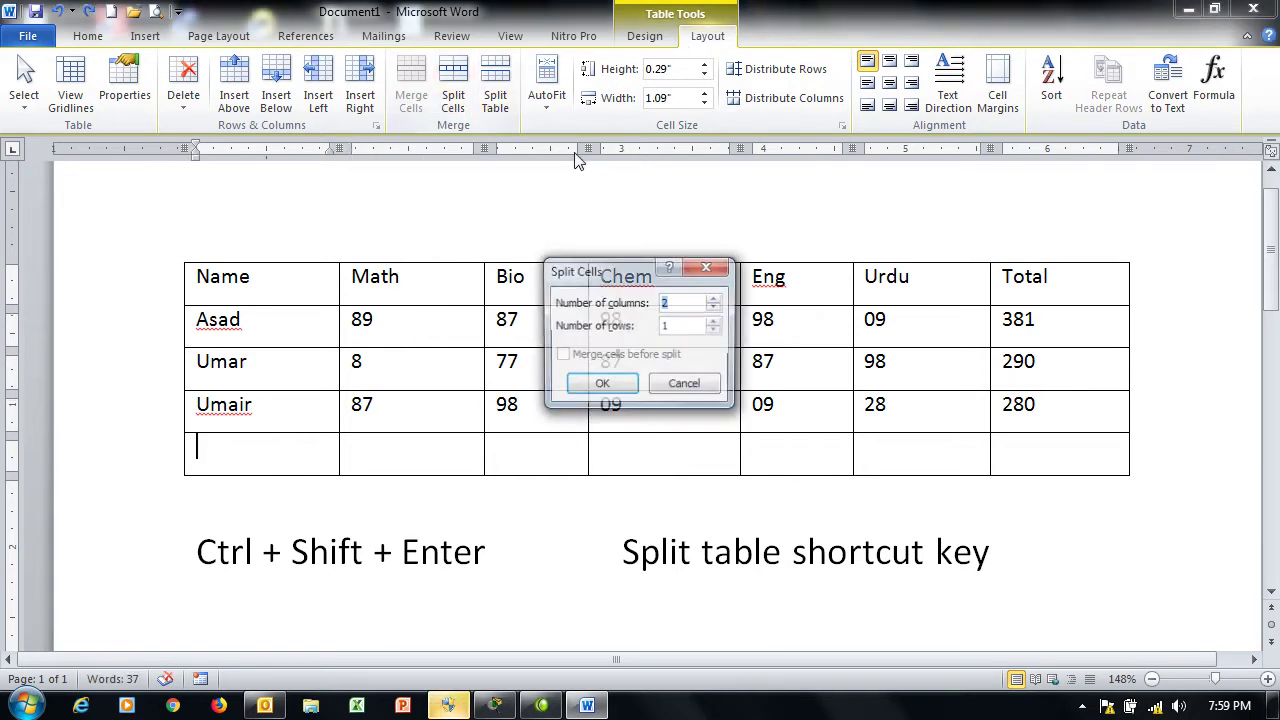
click(601, 385)
click(224, 451)
click(272, 451)
click(313, 450)
key(ctrl+z)
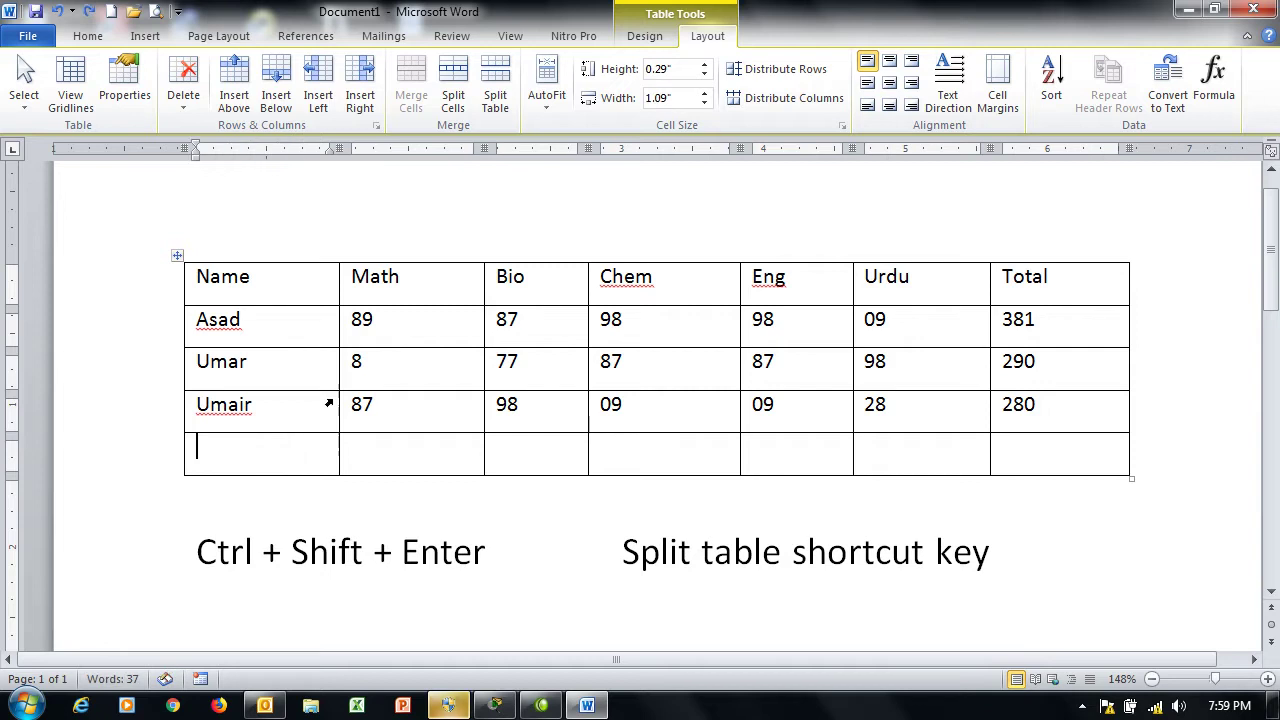
click(453, 95)
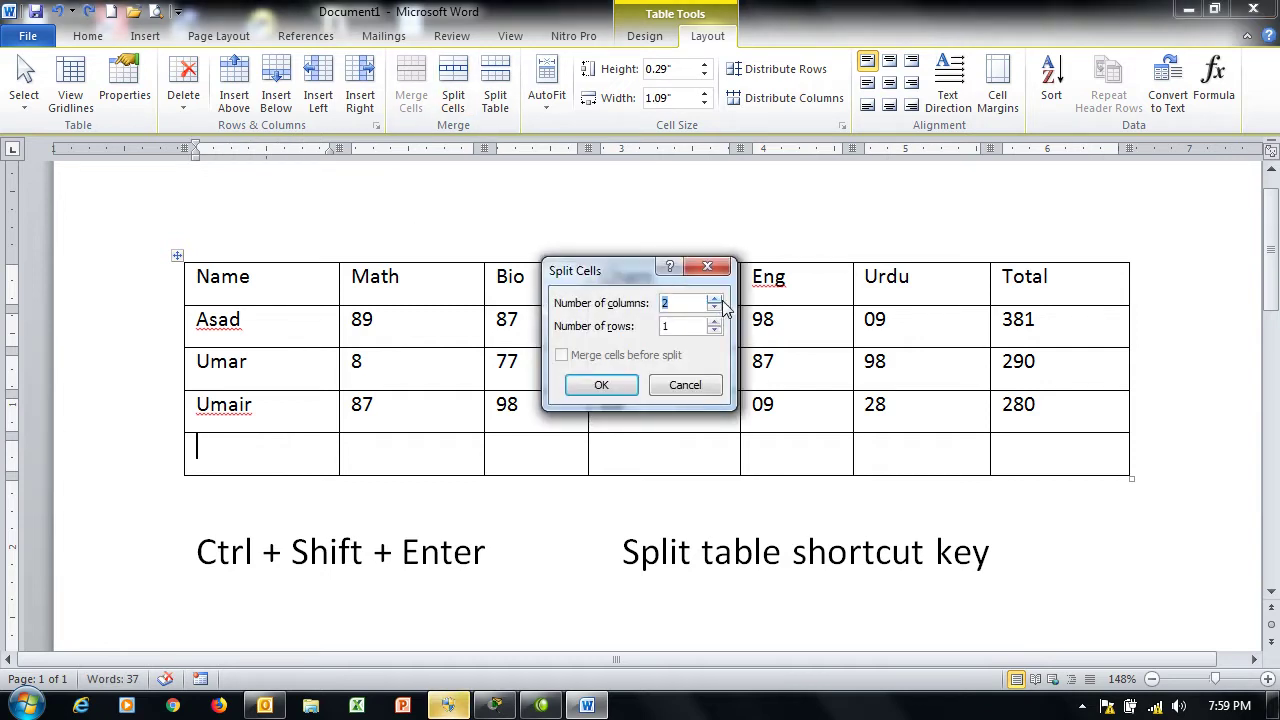
click(714, 321)
click(592, 394)
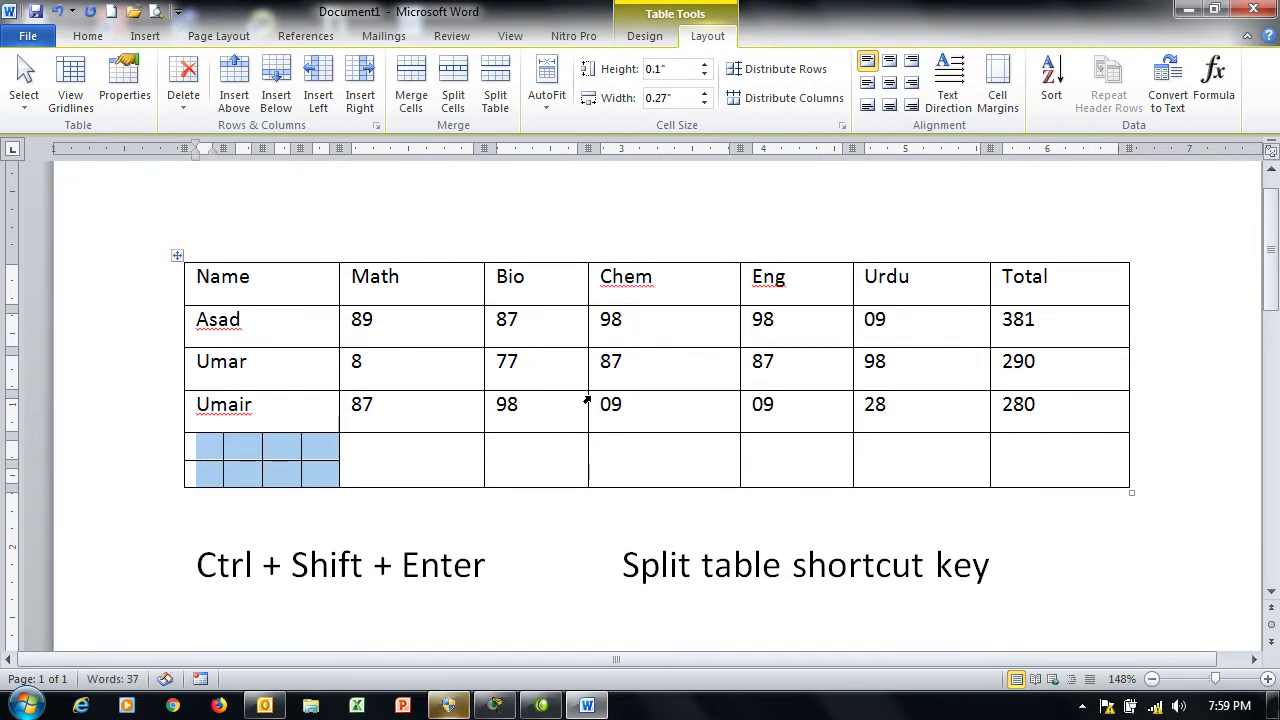
click(206, 445)
key(Right)
key(Right)
key(Right)
key(Right)
key(Right)
key(Up)
key(Down)
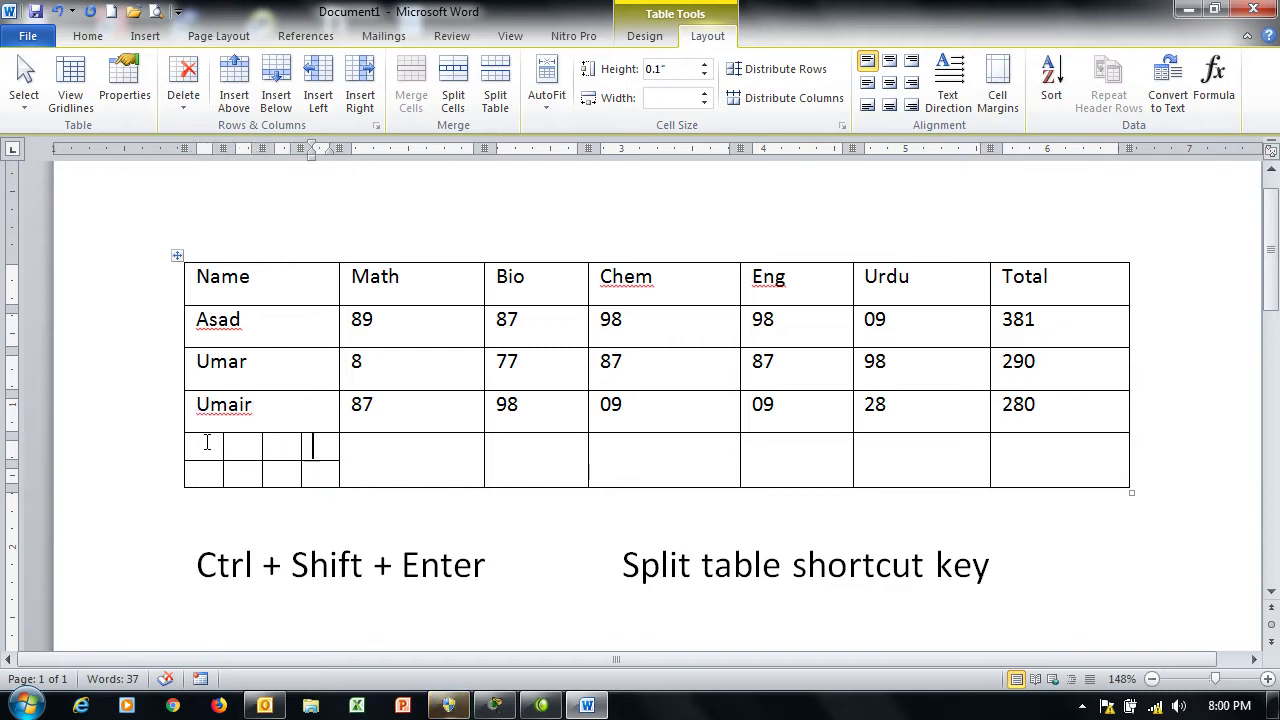
key(shift+Left)
key(shift+Left)
key(shift+Left)
key(shift+Left)
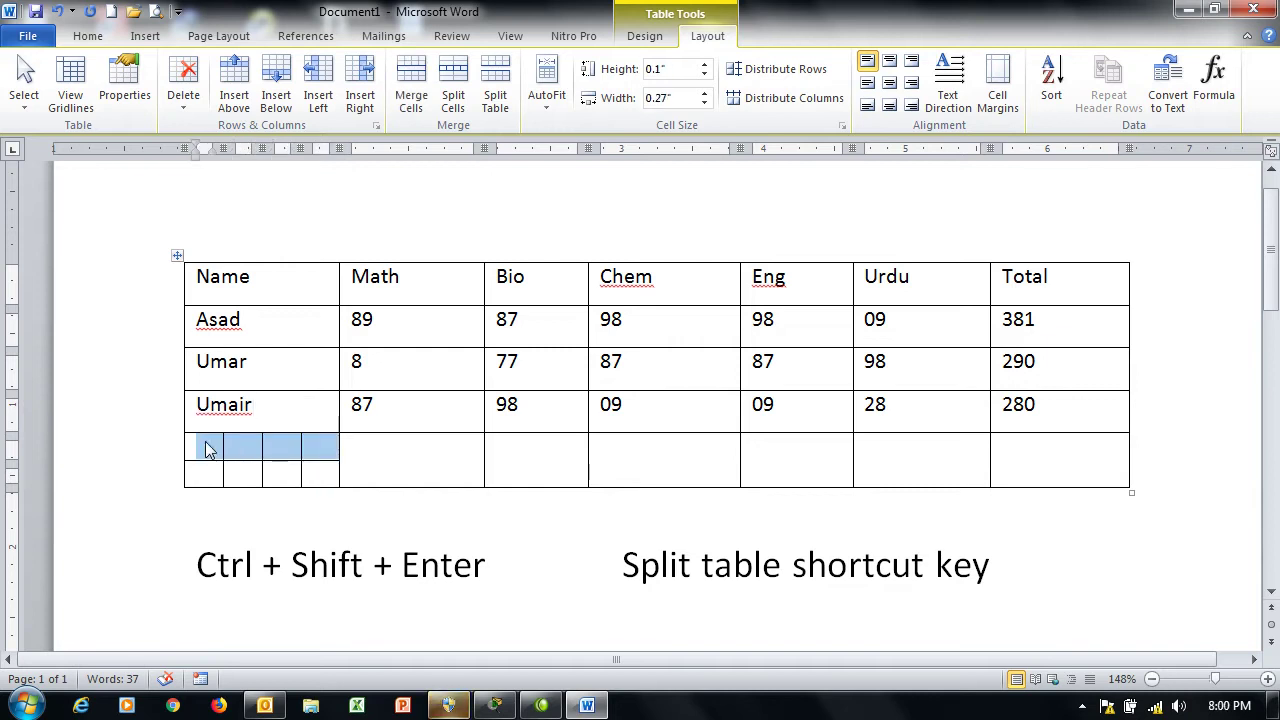
key(shift+Down)
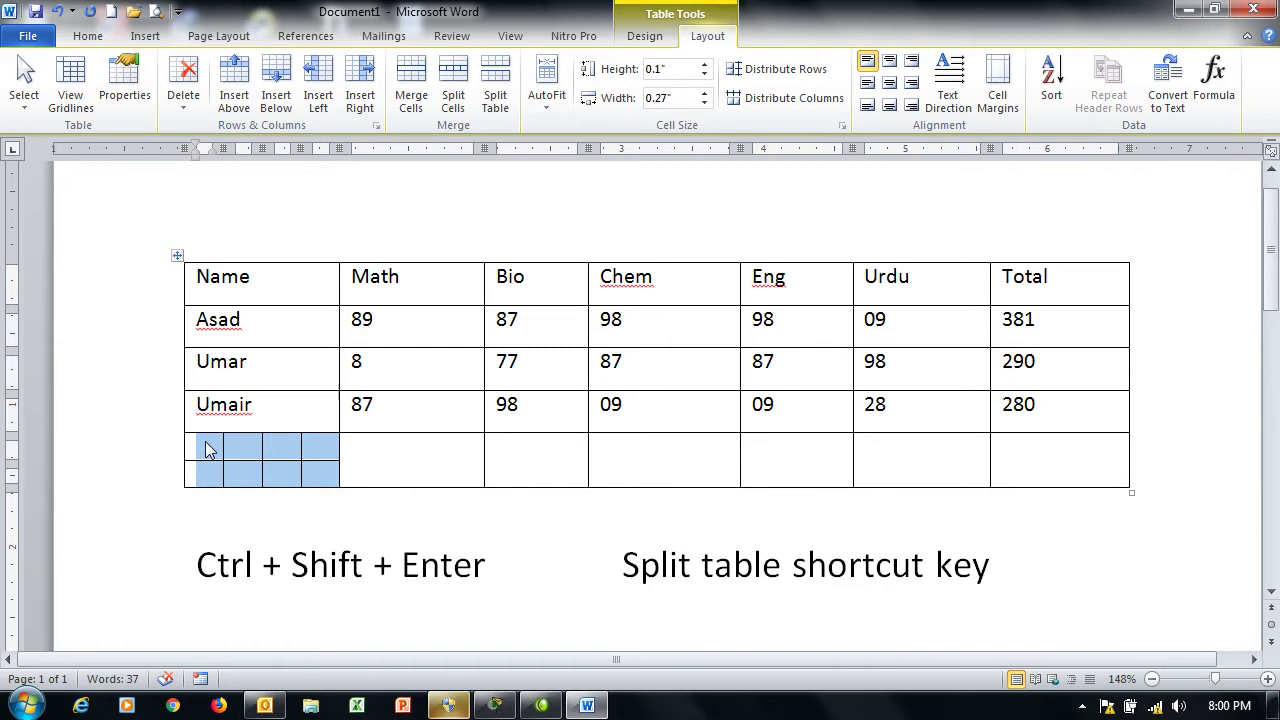
key(ctrl+z)
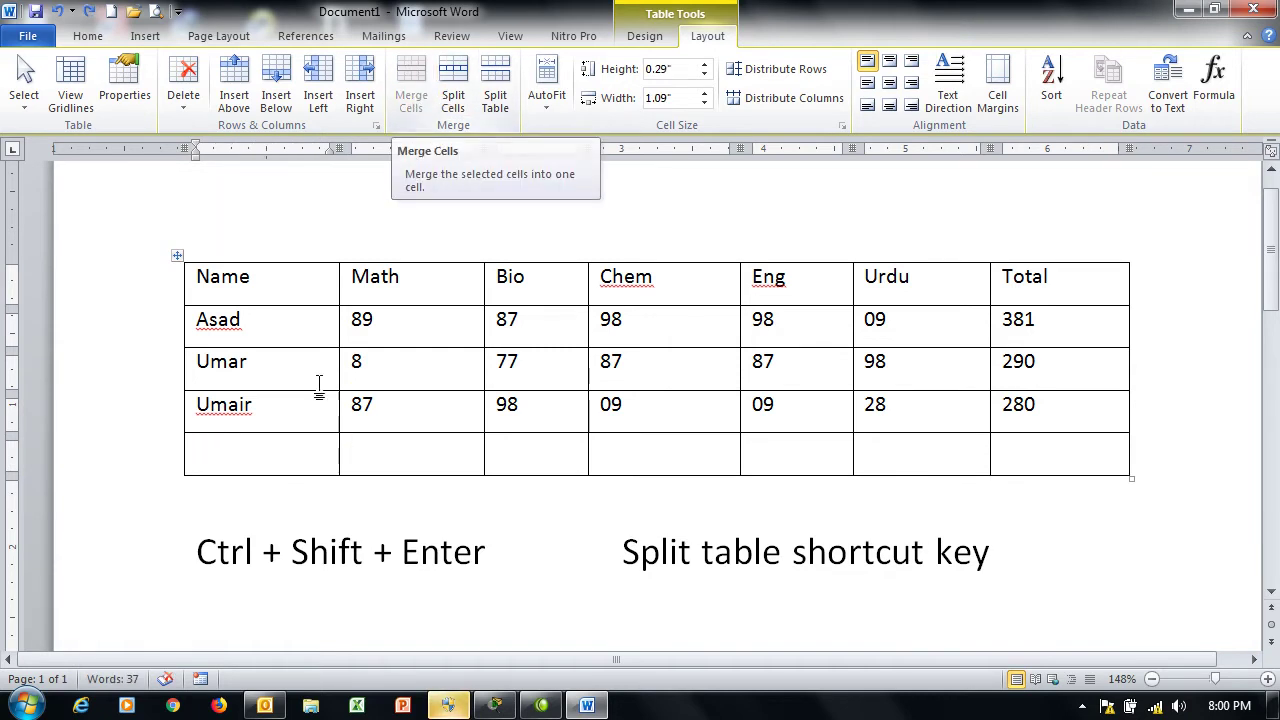
drag(297, 463, 371, 477)
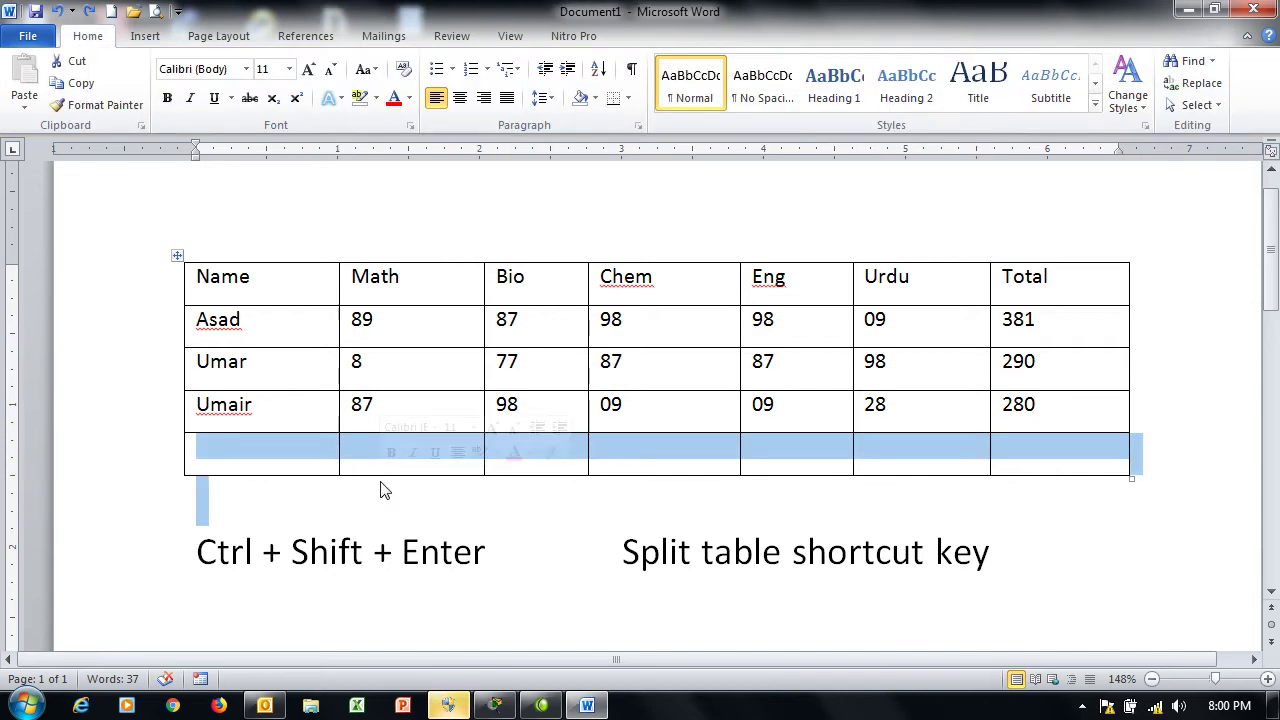
click(370, 443)
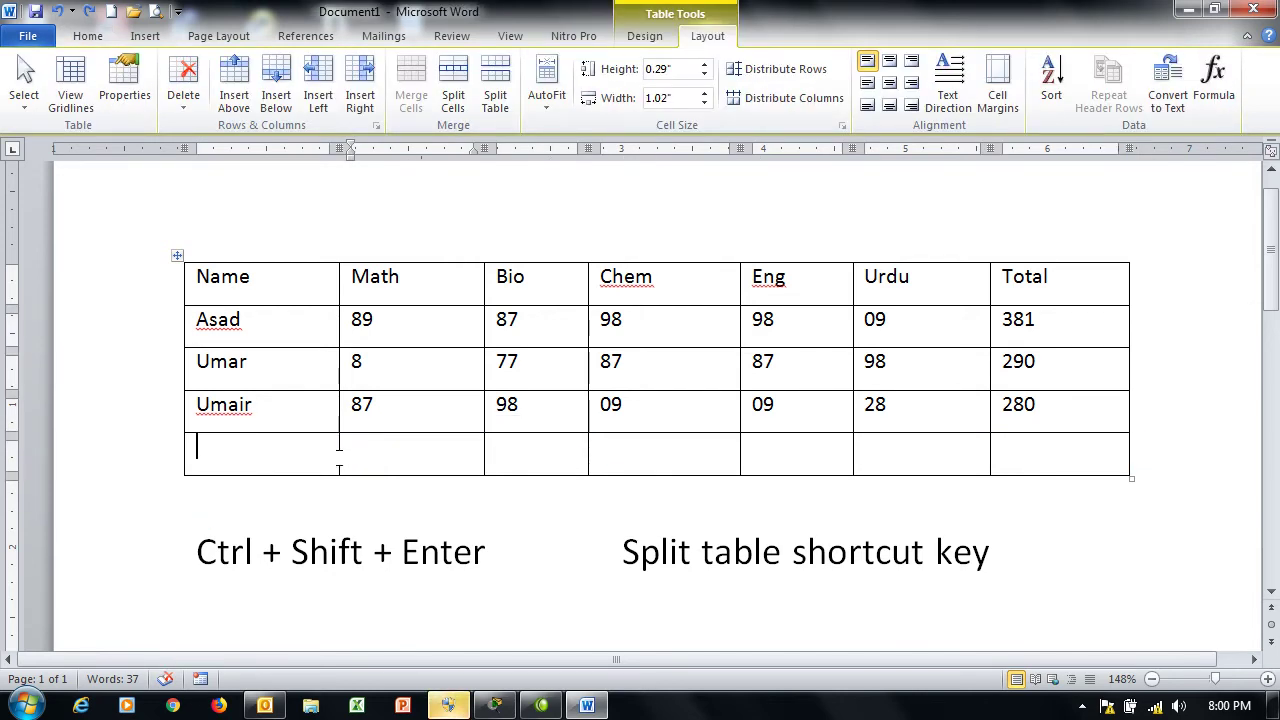
drag(306, 449, 345, 458)
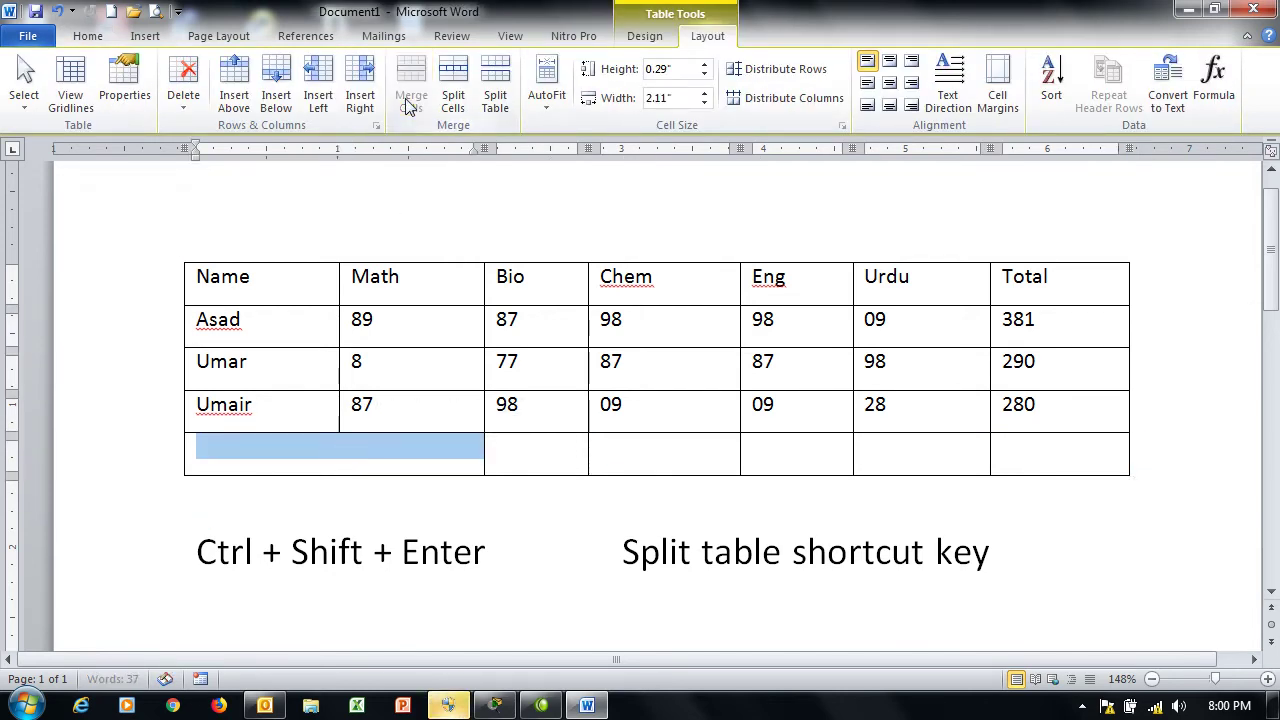
key(Up)
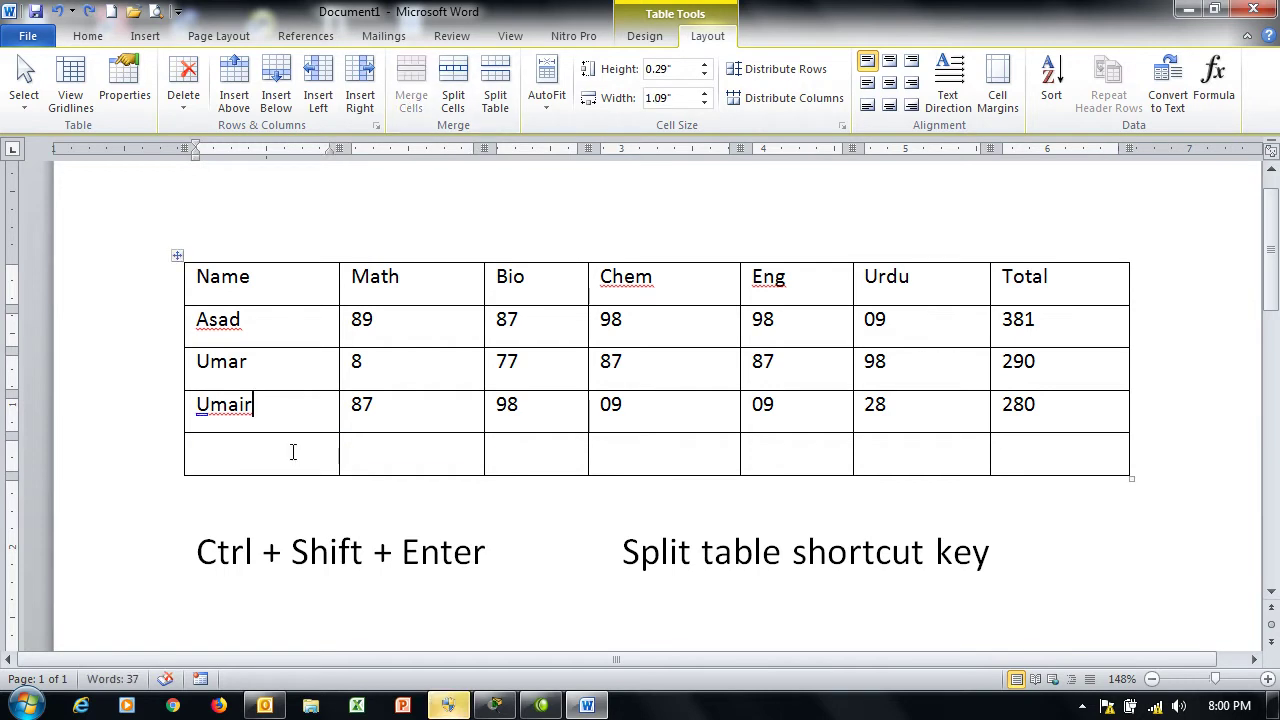
drag(293, 452, 888, 461)
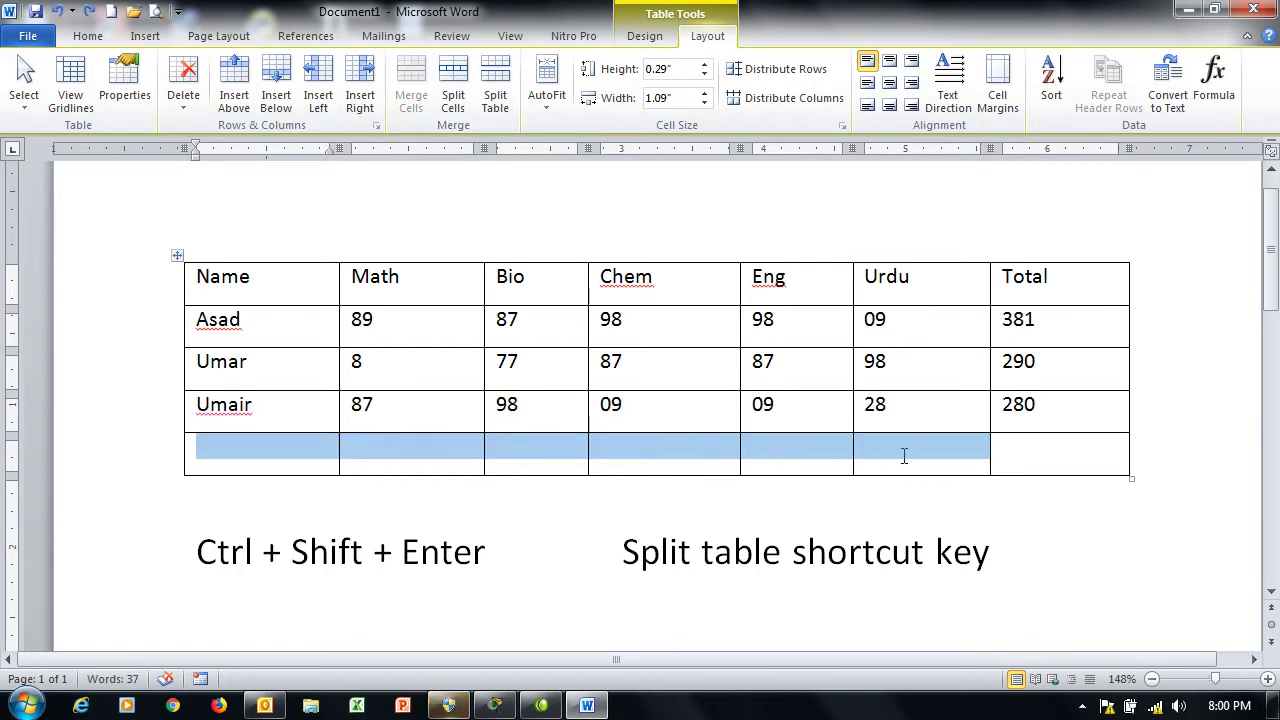
drag(977, 465, 1005, 450)
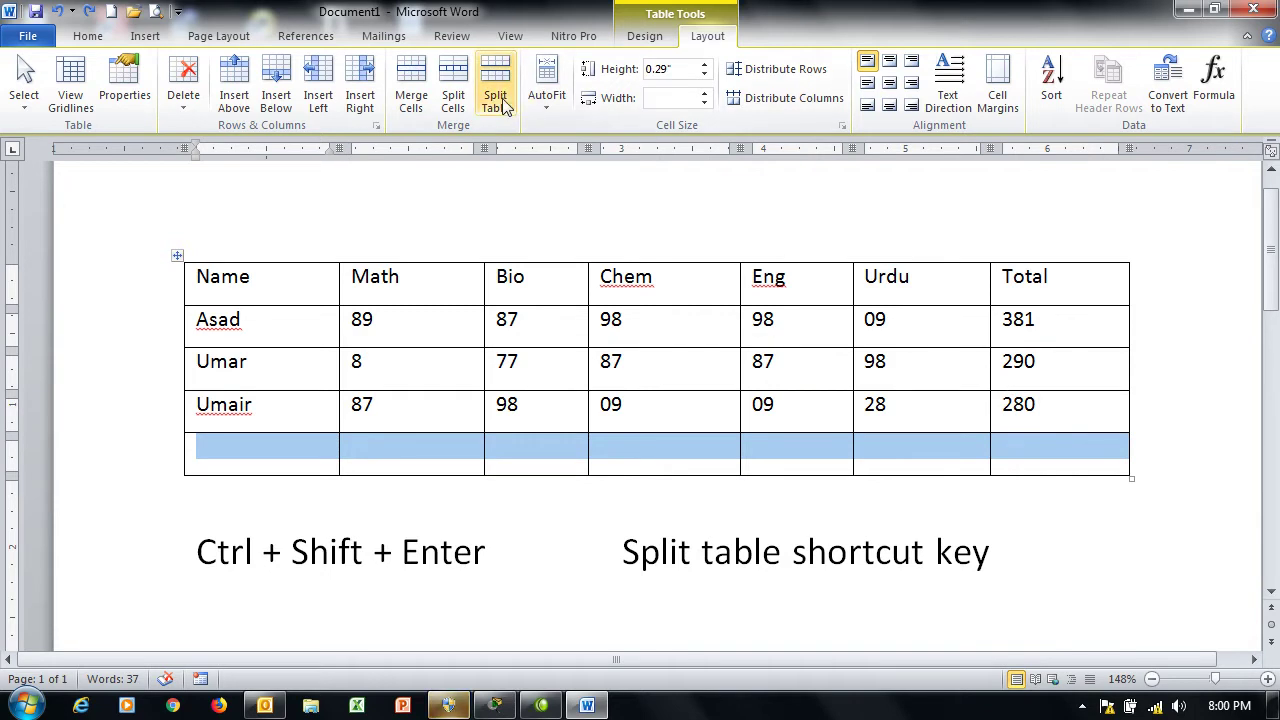
click(413, 82)
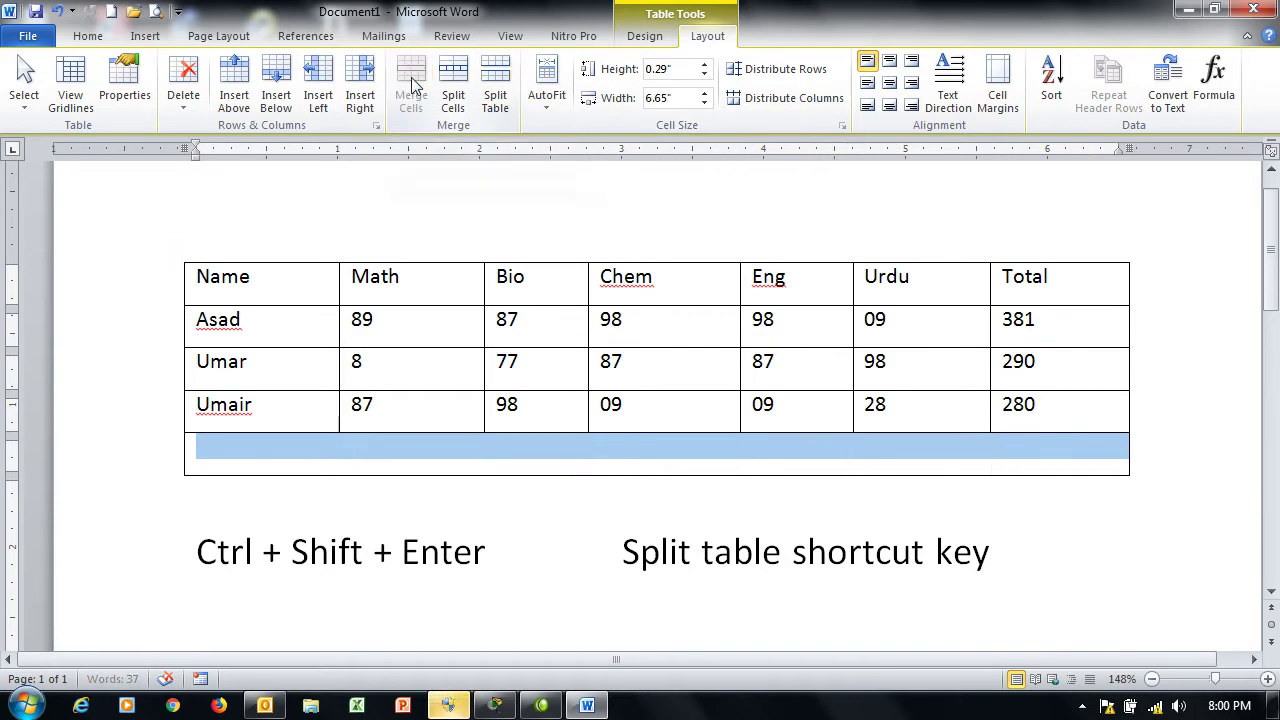
click(228, 453)
text(jkfjfsdlkfjslkadjflsadfjkasdjfkl)
key(ctrl+z)
key(ctrl+z)
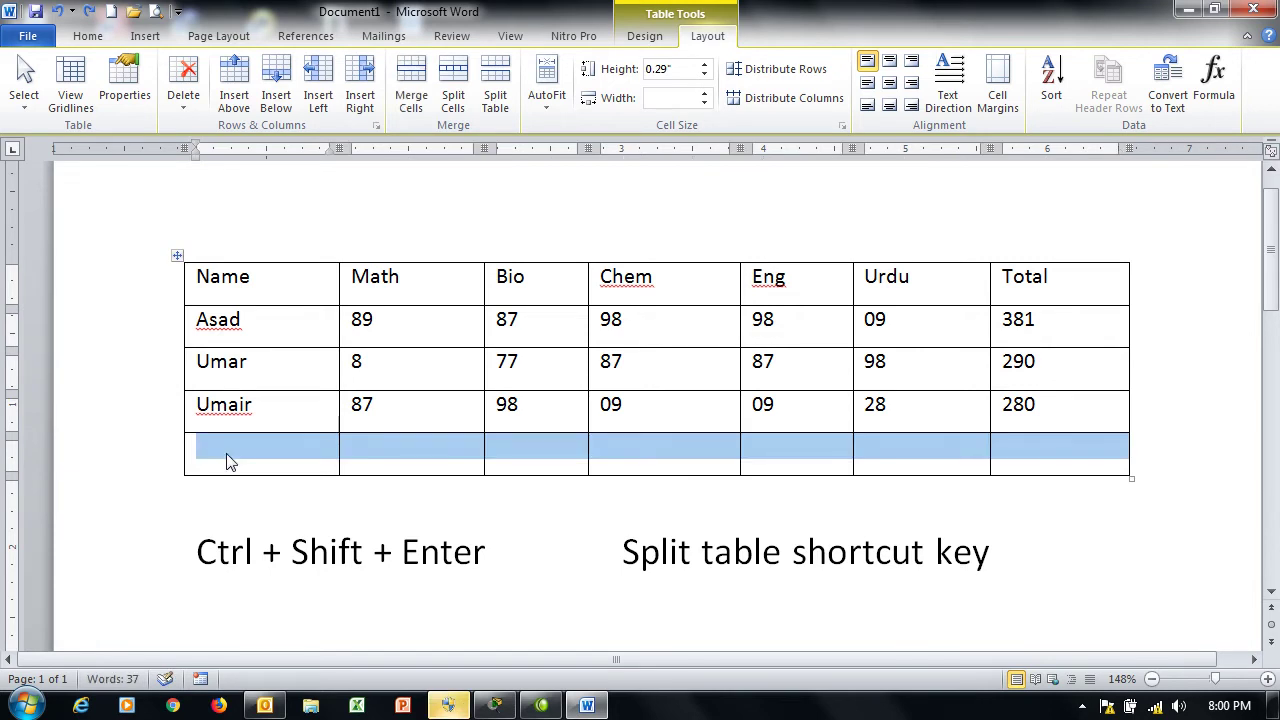
click(249, 470)
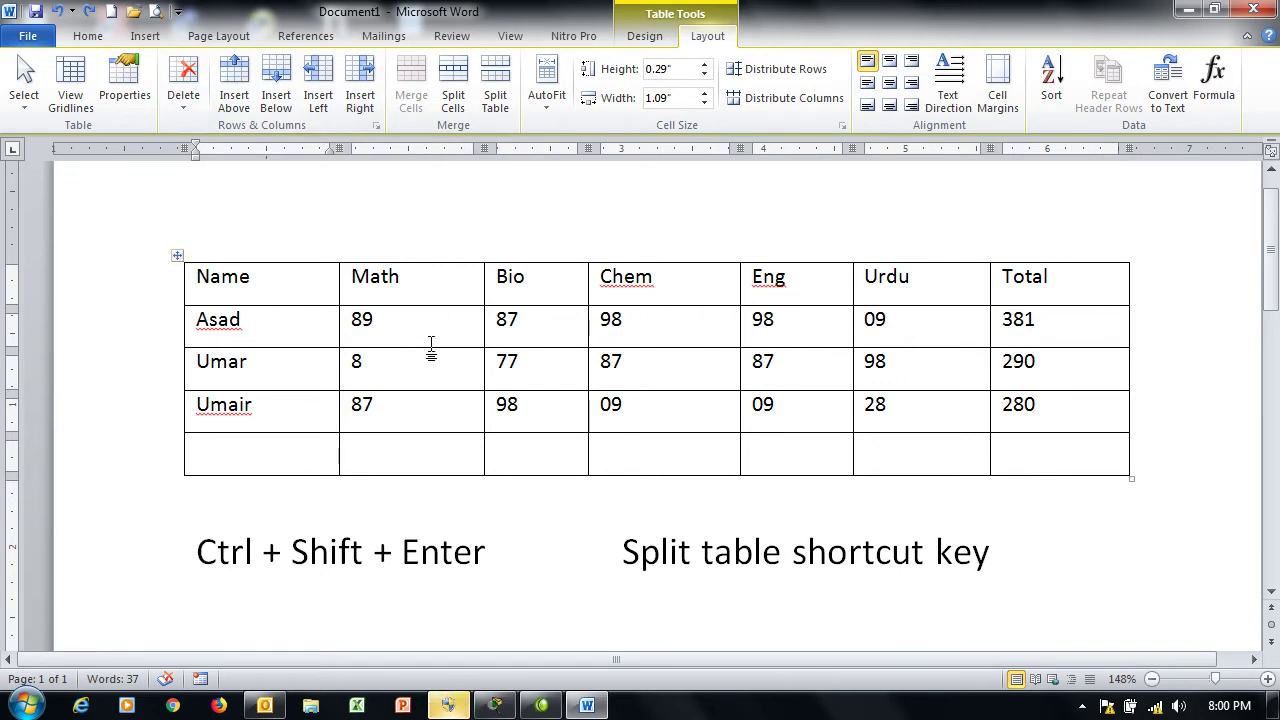
Apply Distribute Columns so all seven table columns have equal width.
click(546, 331)
click(802, 103)
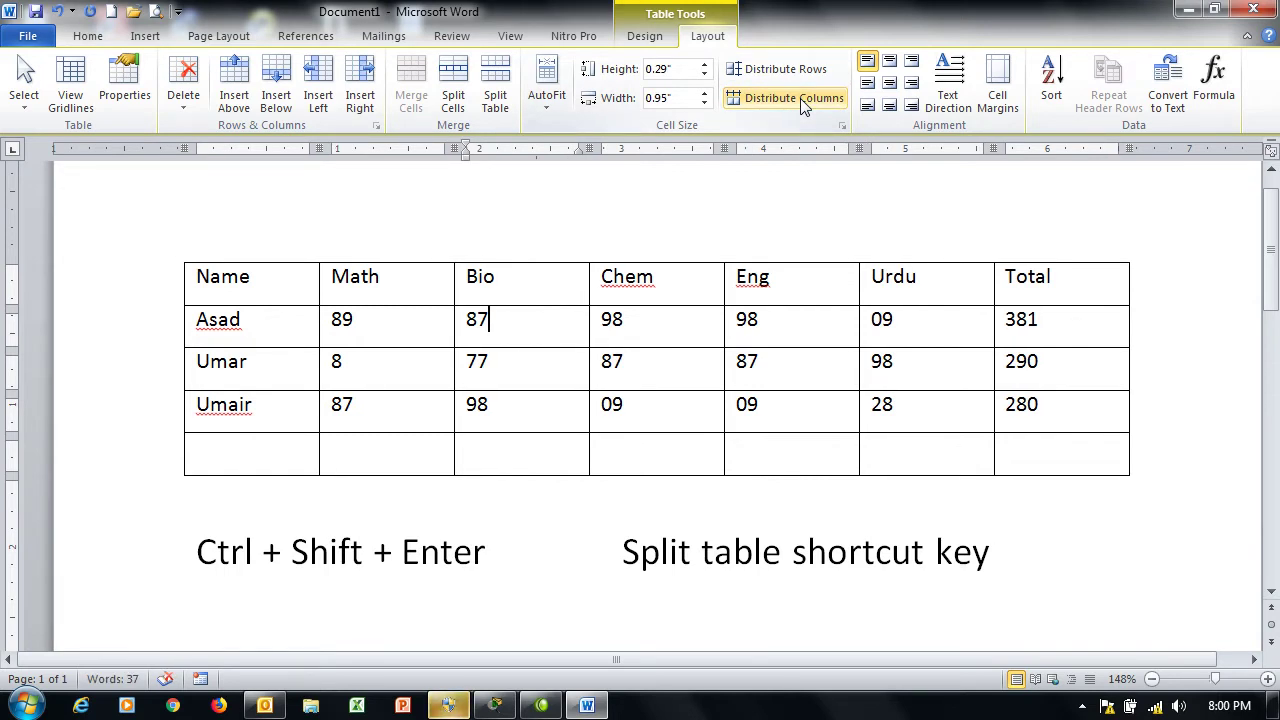
mouse_move(521, 328)
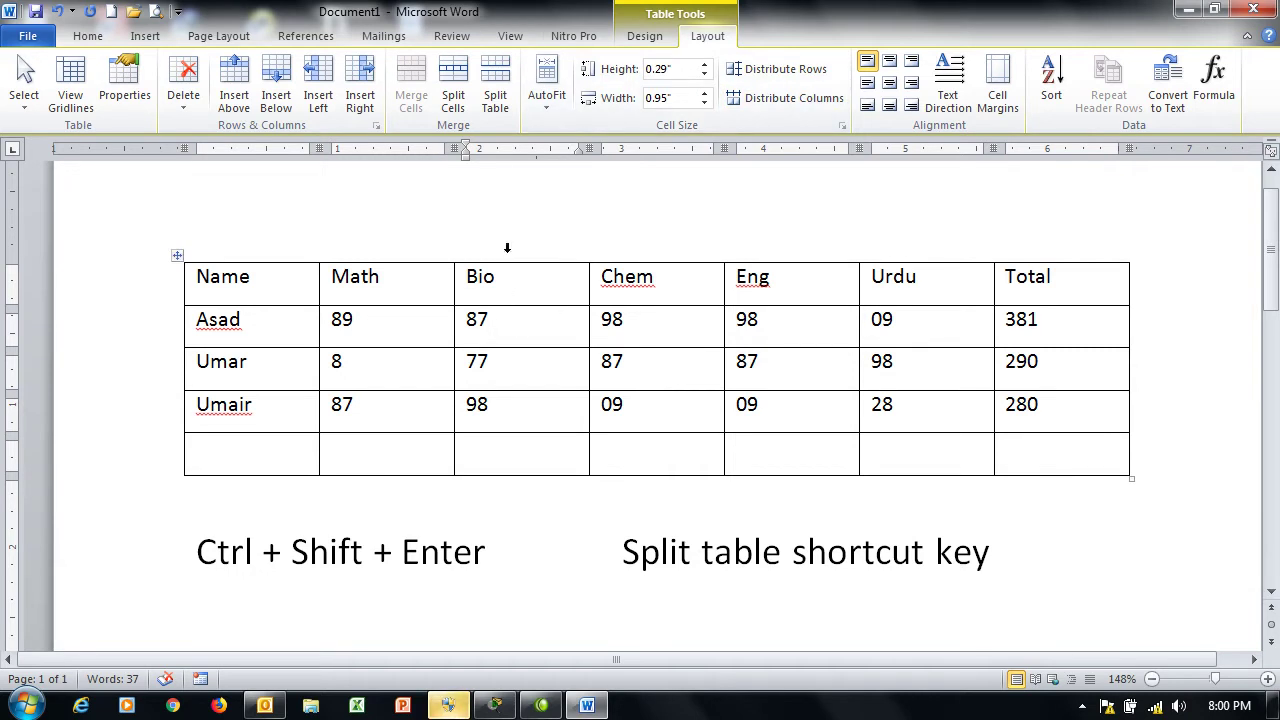
click(507, 248)
click(509, 334)
Insert a 'computer' column before Bio, then delete that column again.
click(322, 99)
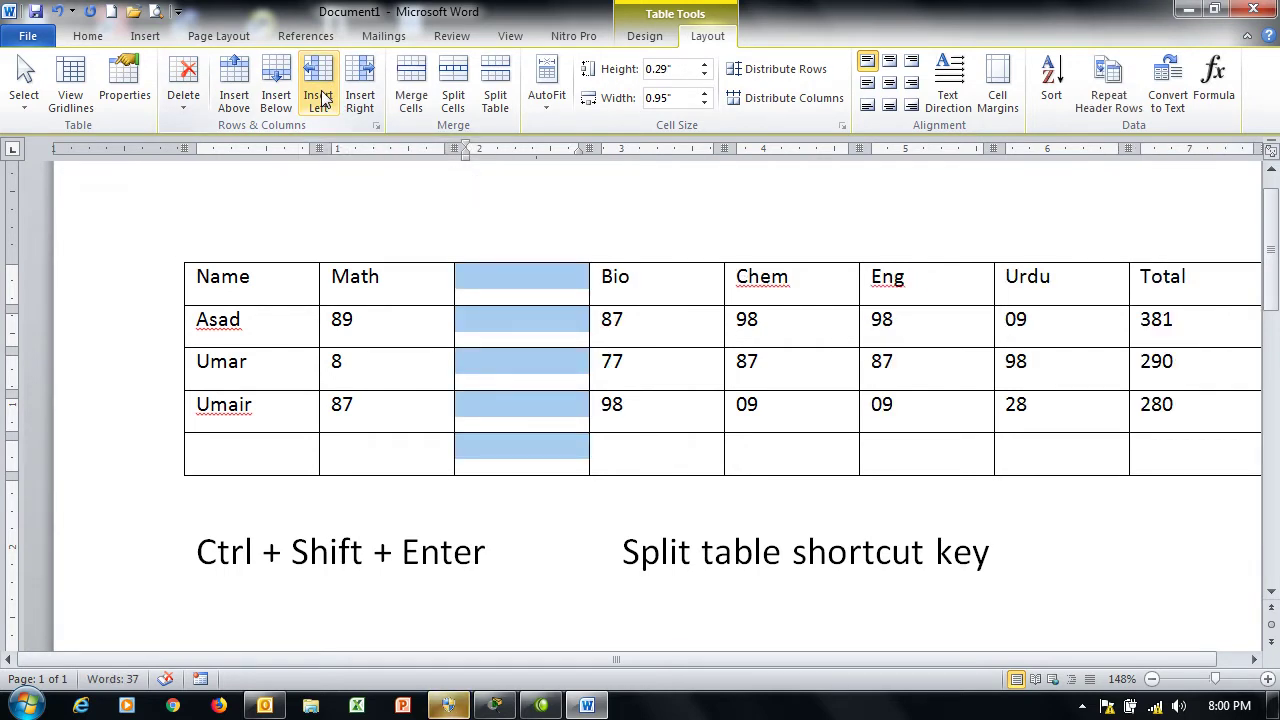
click(522, 290)
text(c)
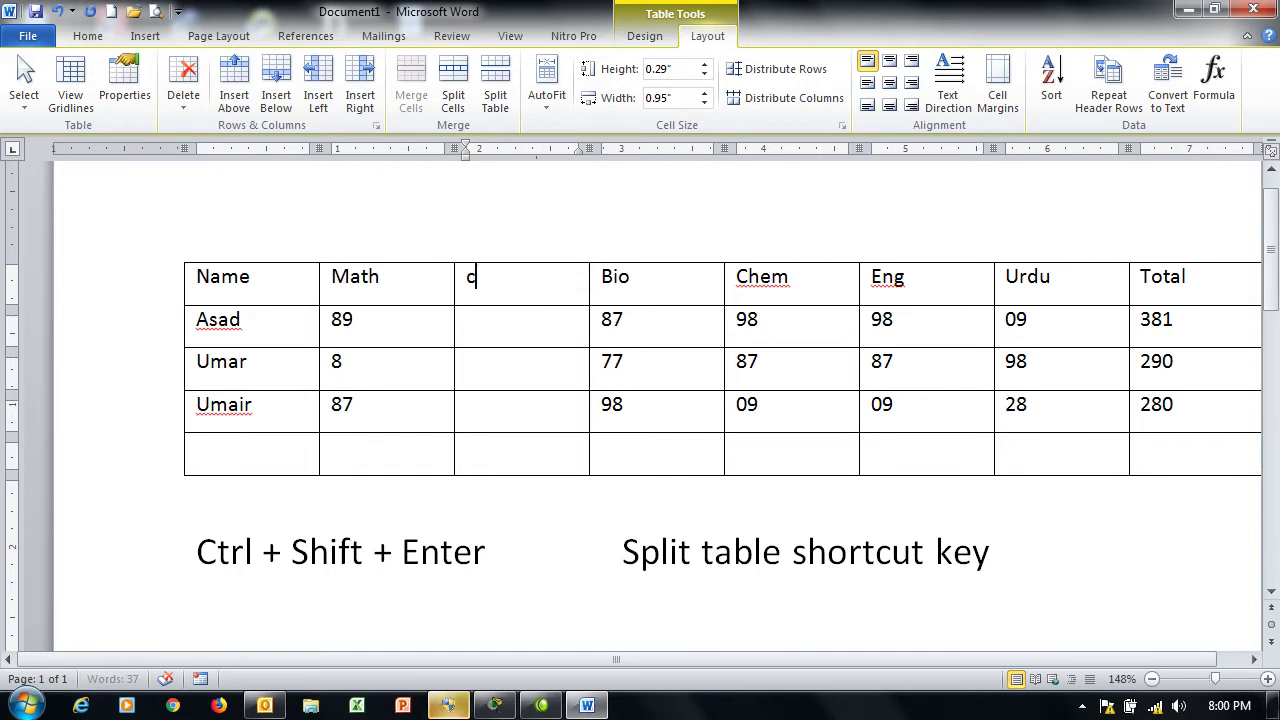
text(omputer)
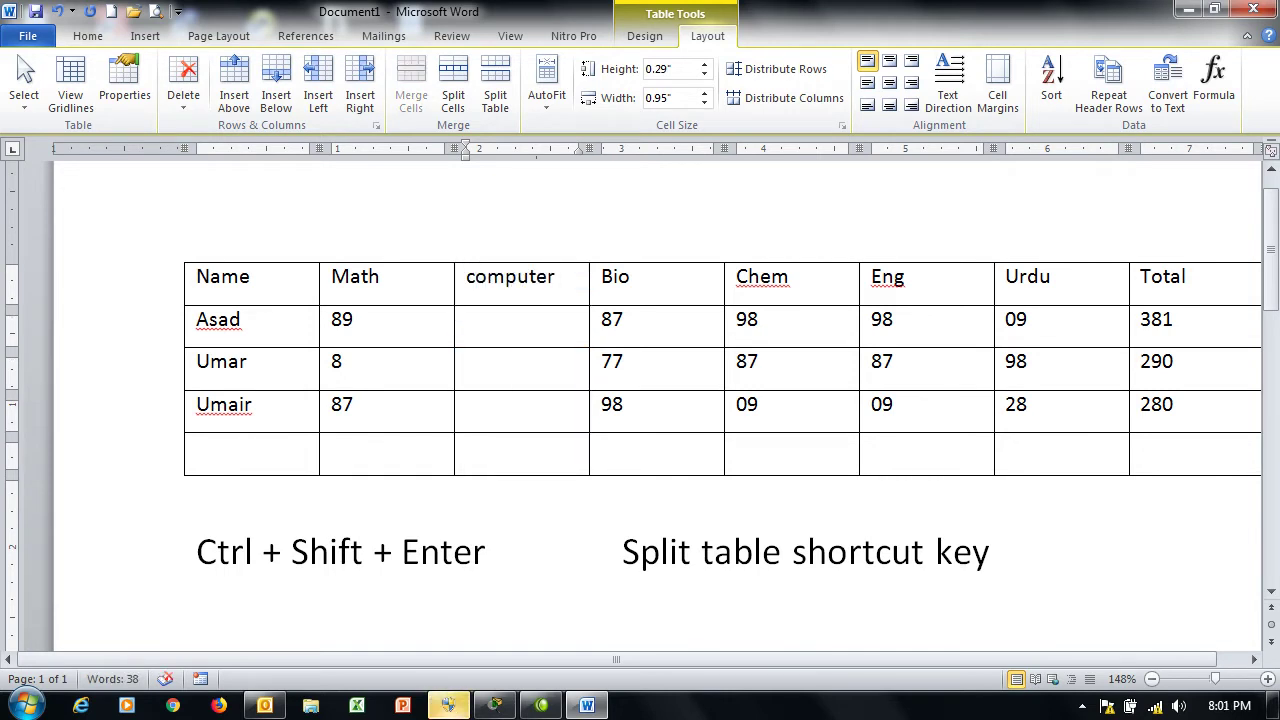
click(183, 105)
click(210, 151)
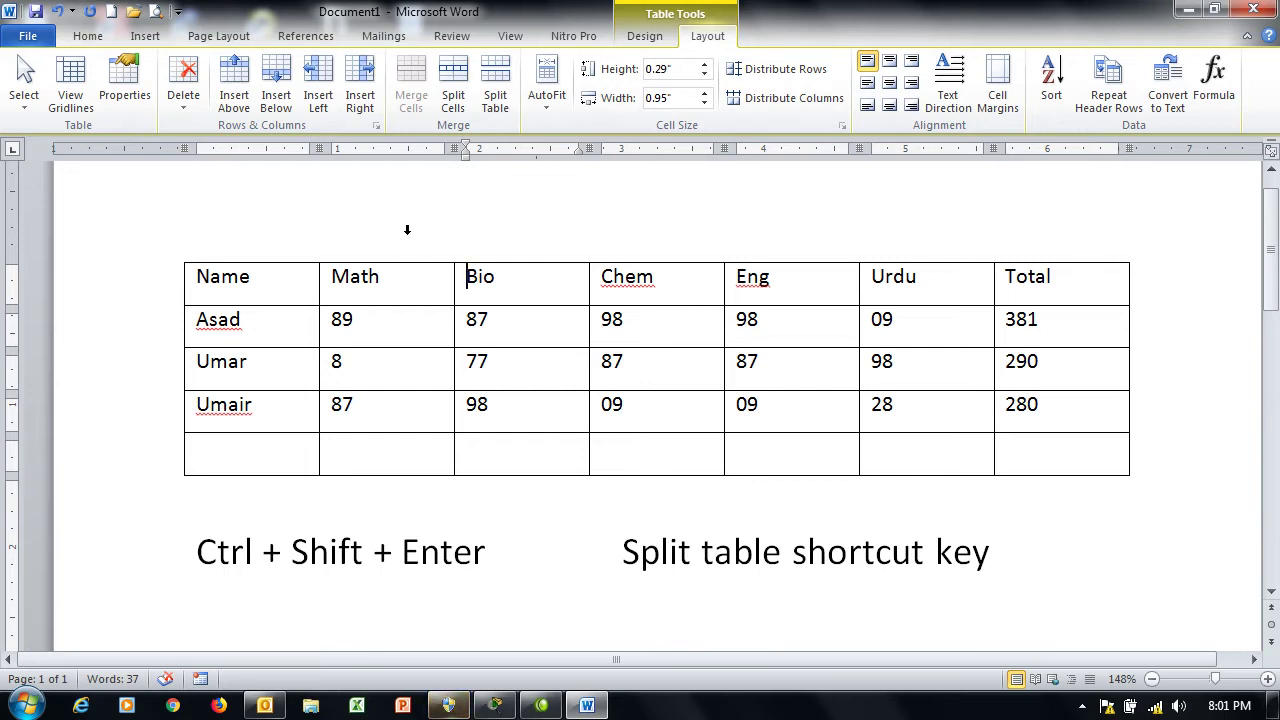
Delete the empty column that sits between Bio and Chem.
click(353, 87)
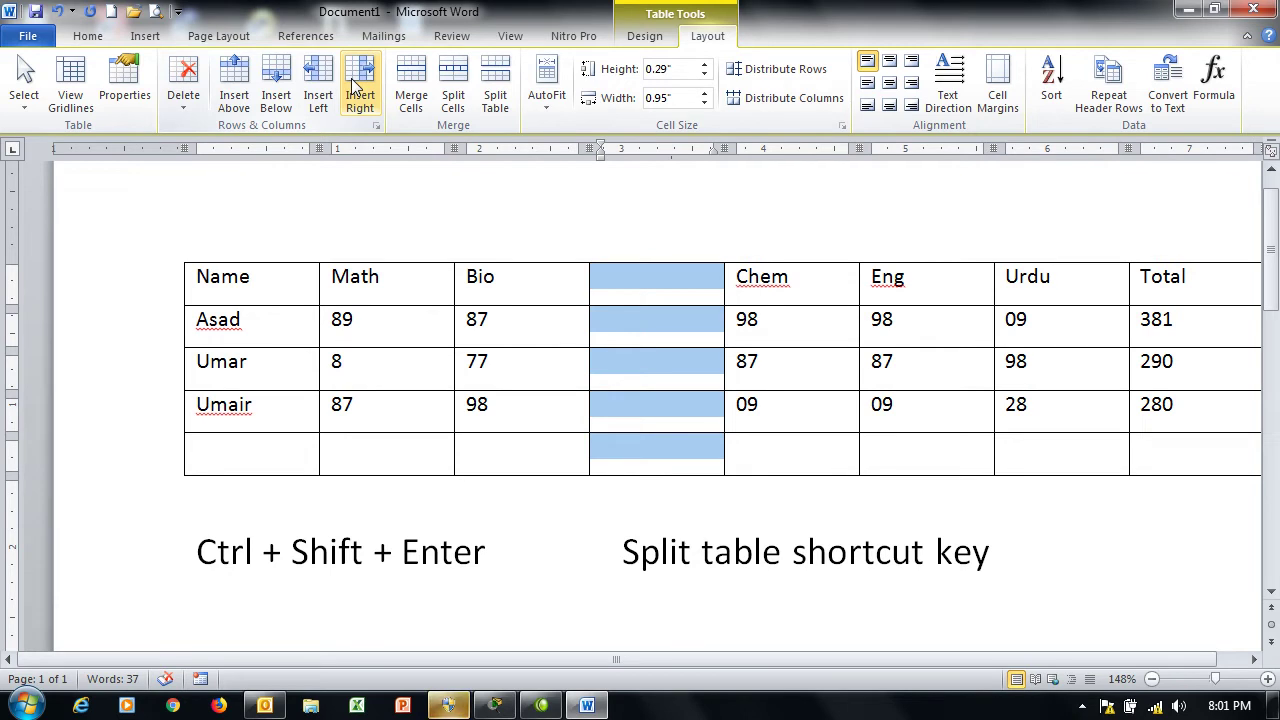
click(183, 78)
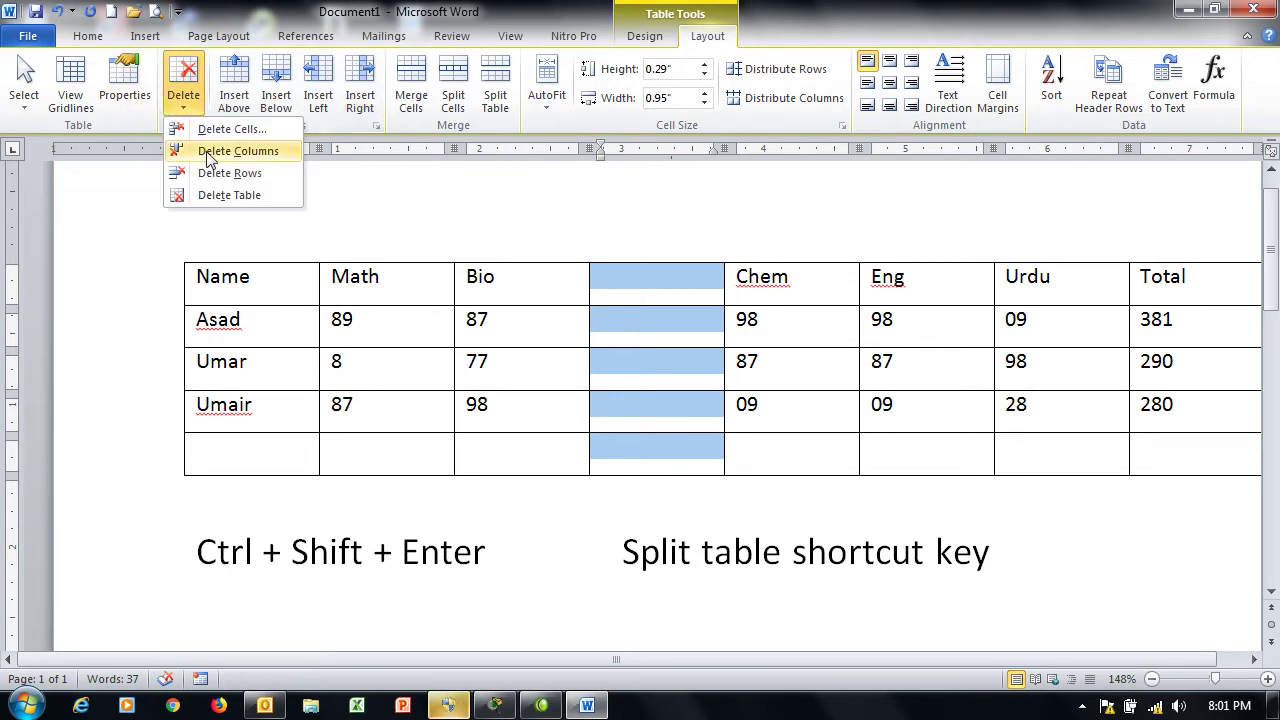
click(238, 151)
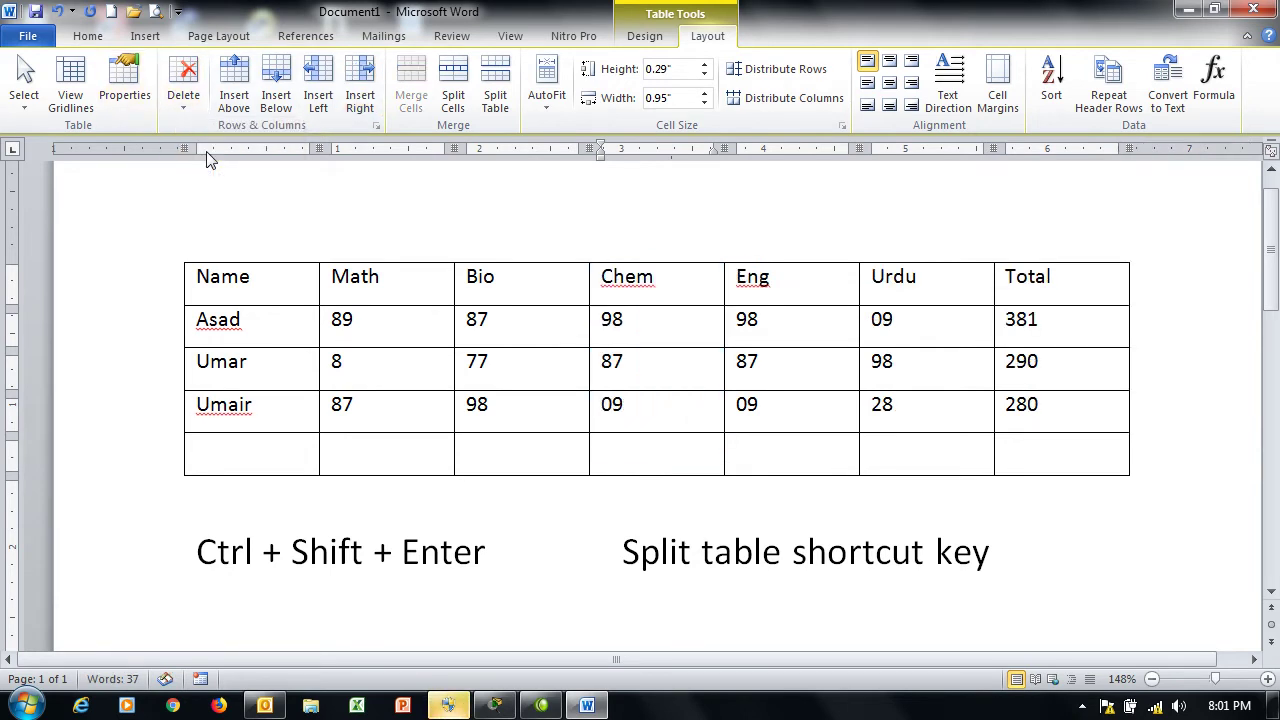
click(152, 369)
click(522, 370)
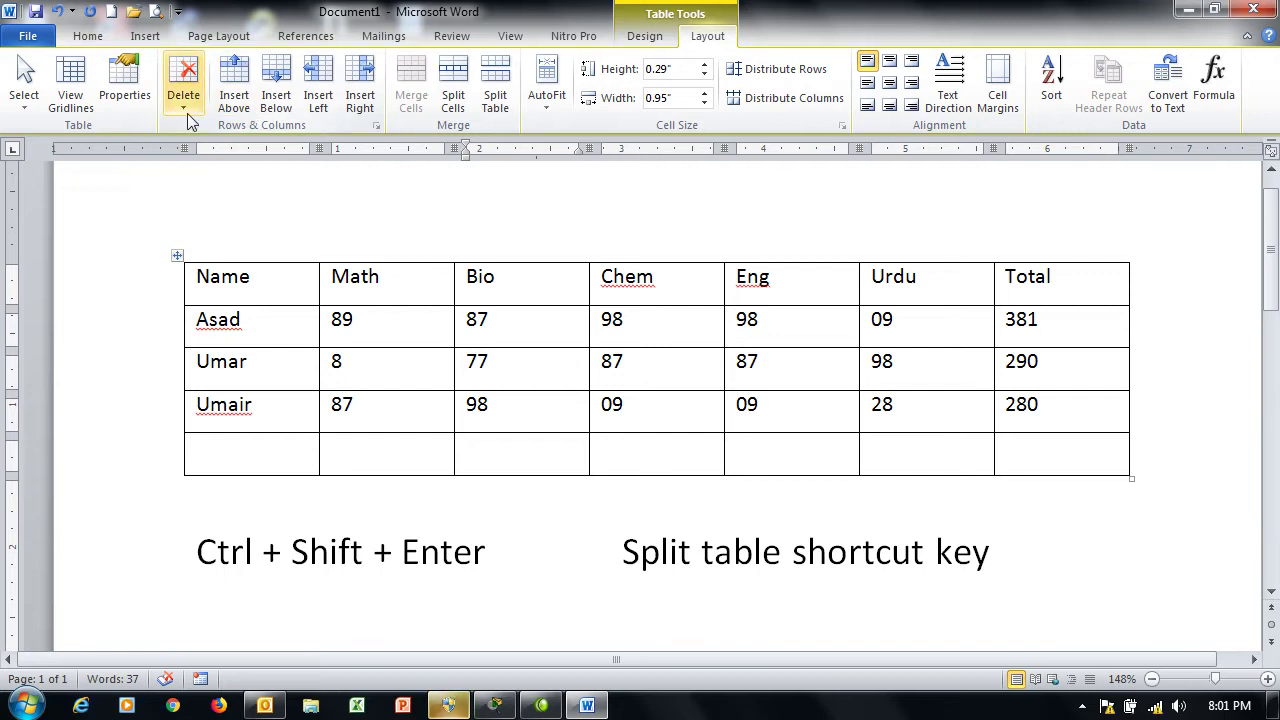
click(514, 367)
click(271, 368)
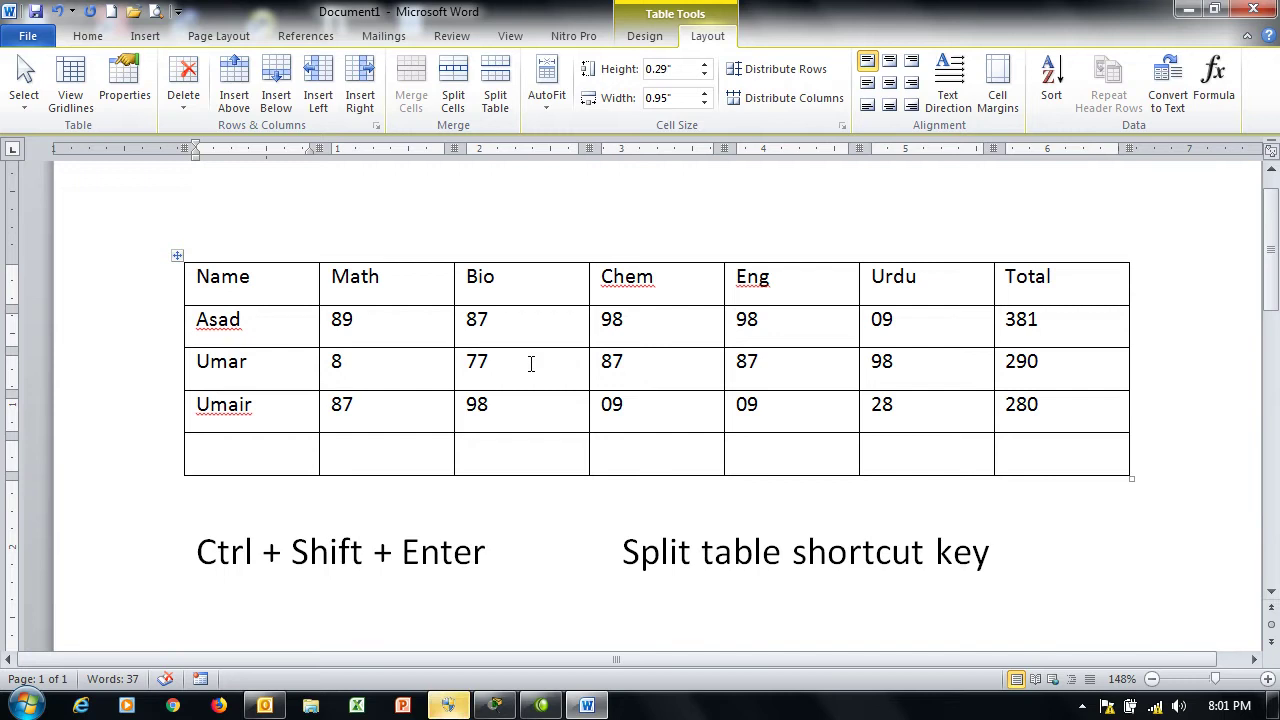
click(239, 85)
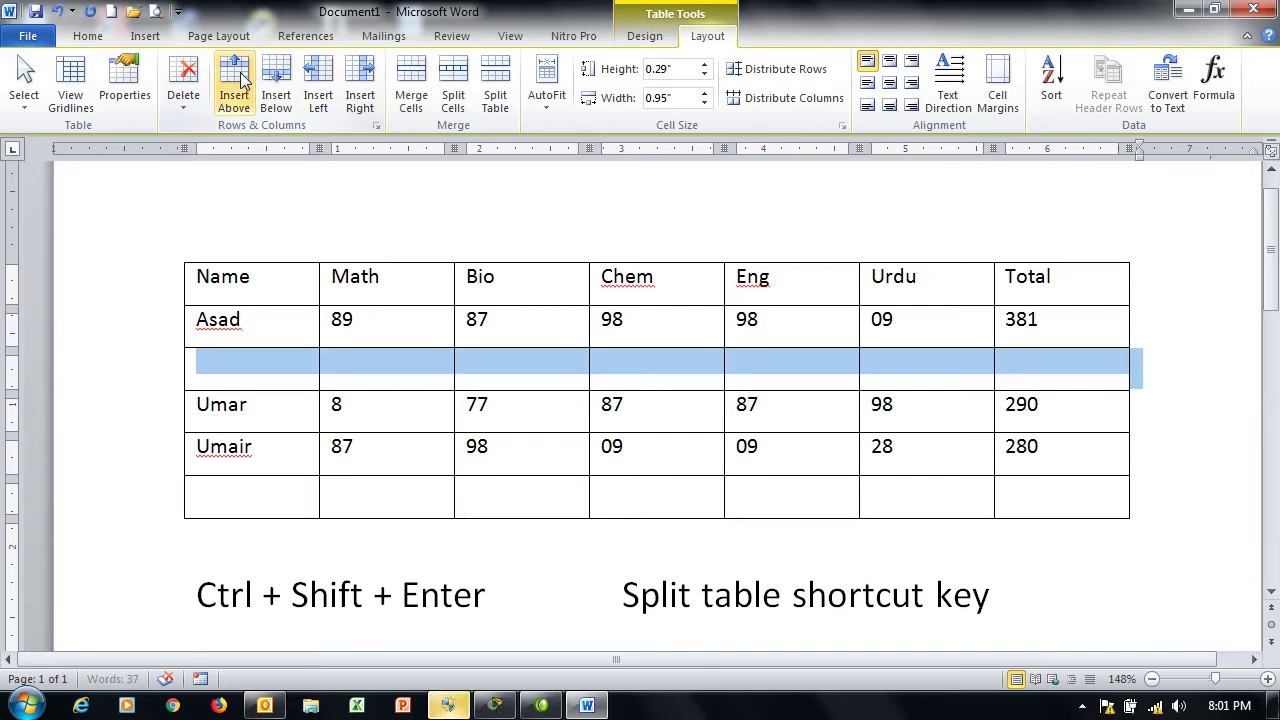
click(220, 372)
text(saleem)
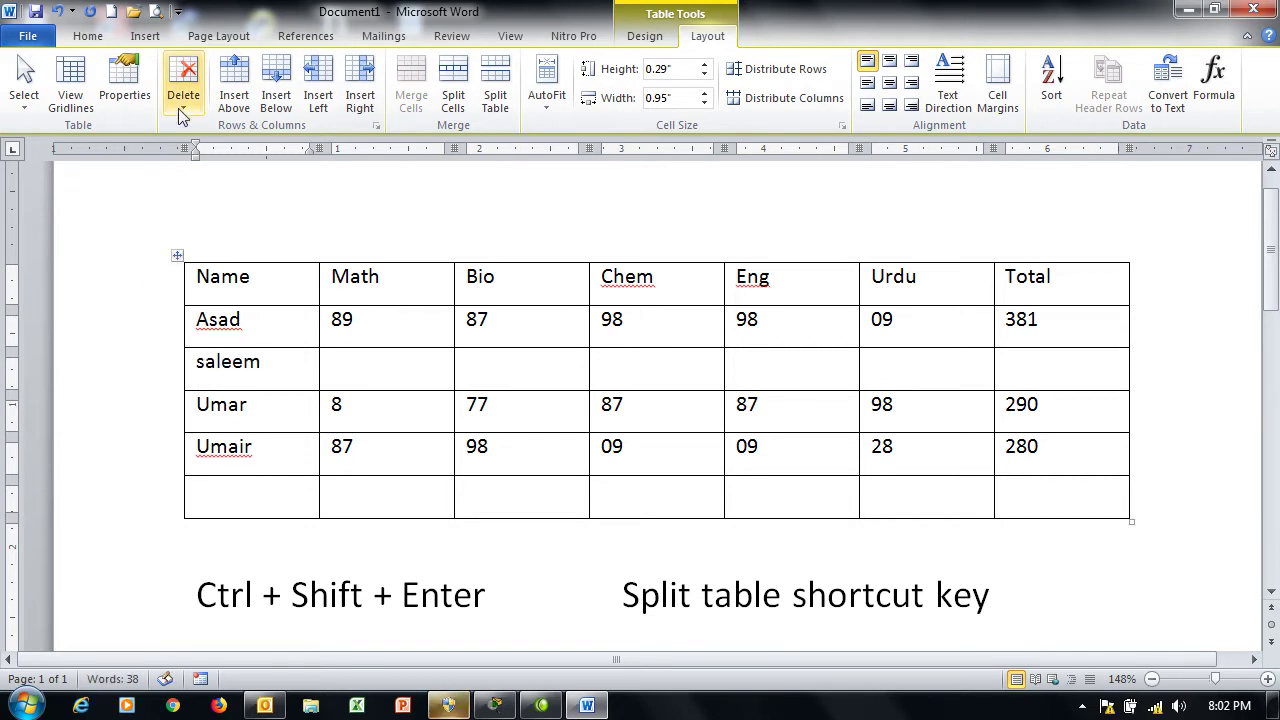
click(182, 115)
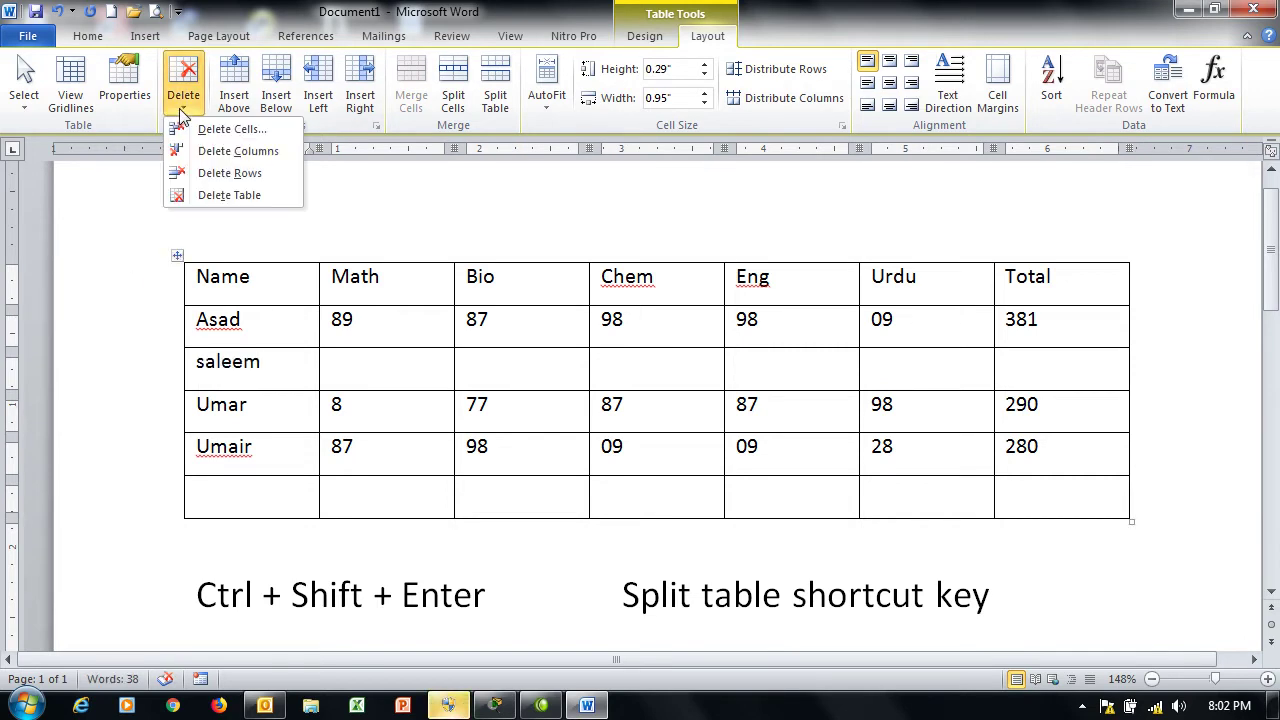
click(228, 178)
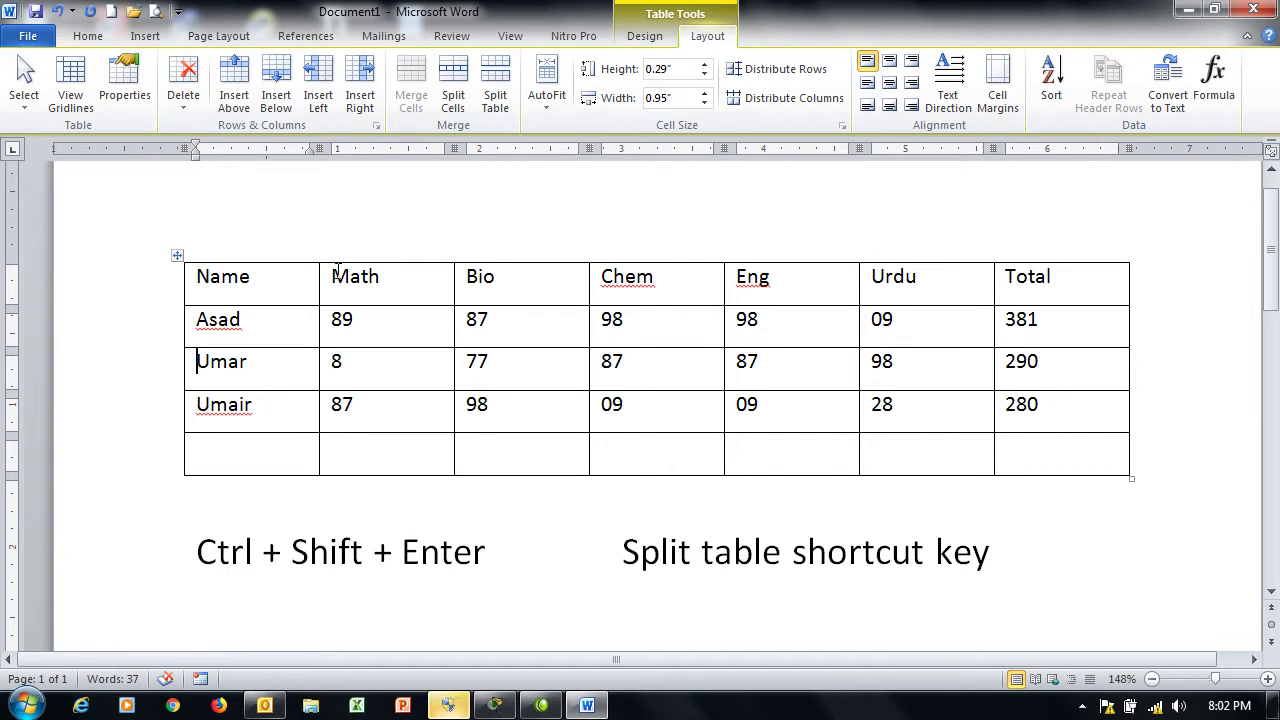
click(278, 88)
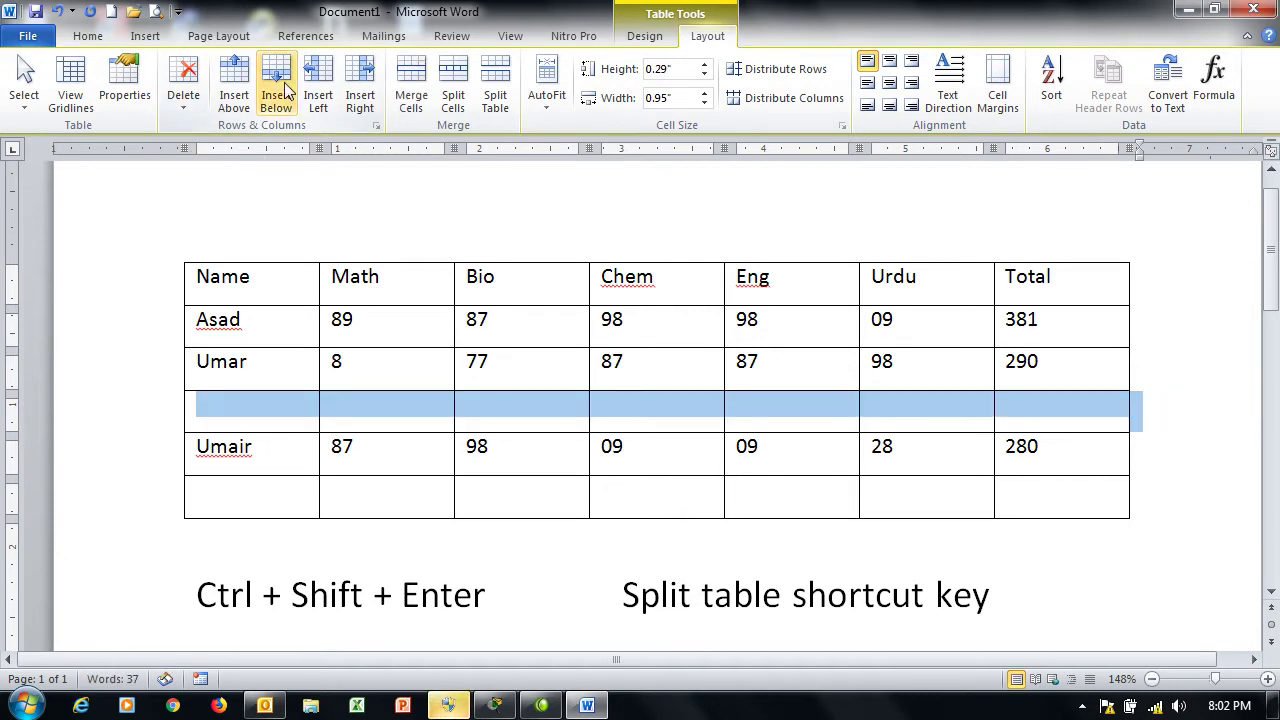
click(180, 105)
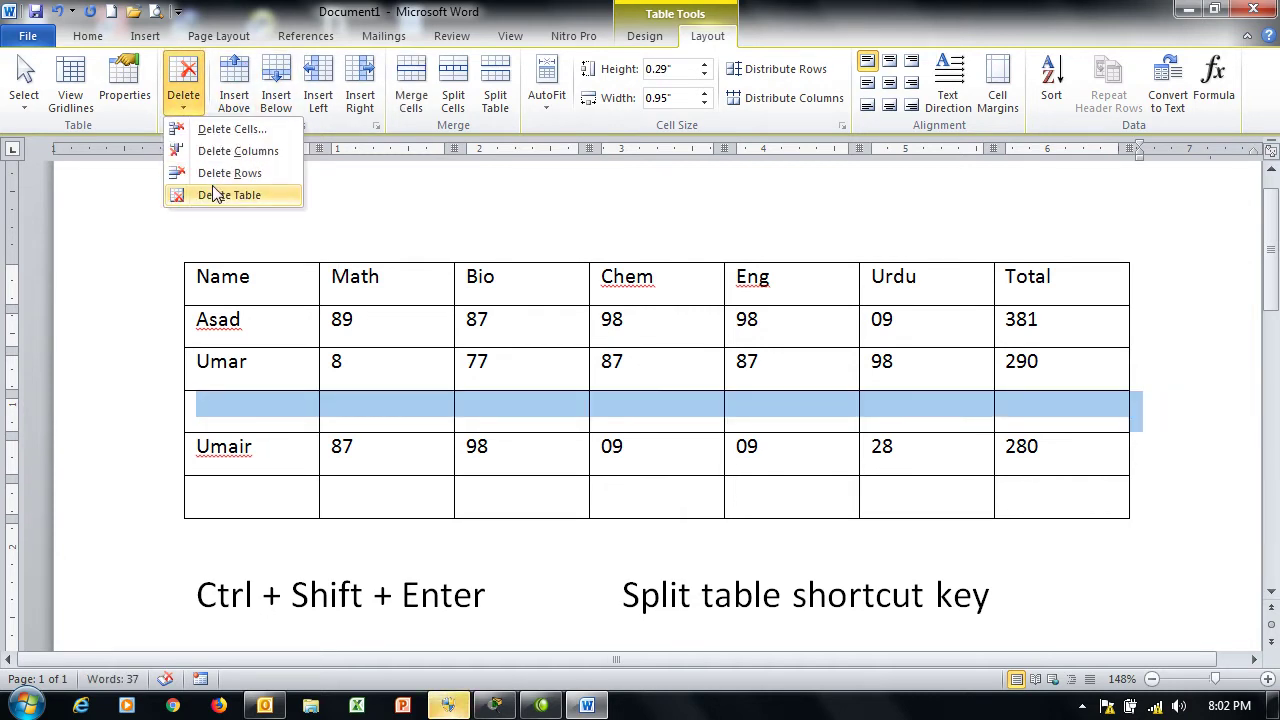
click(226, 173)
click(183, 108)
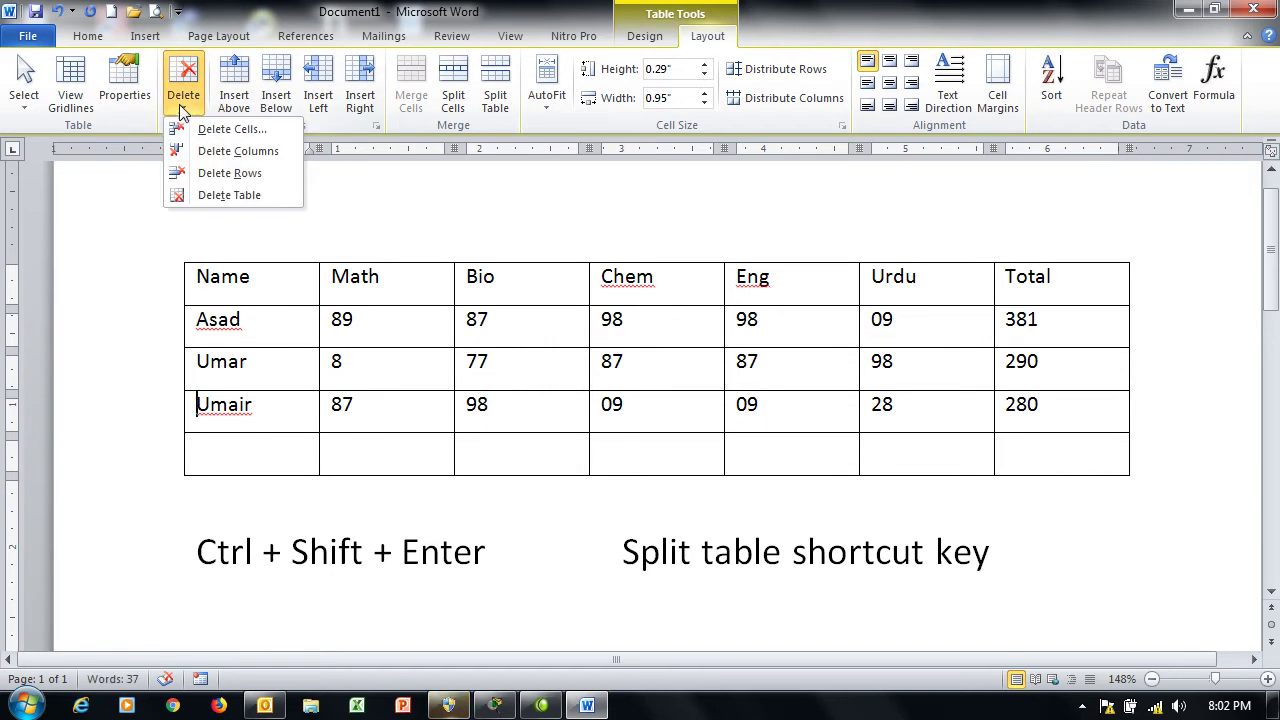
click(248, 200)
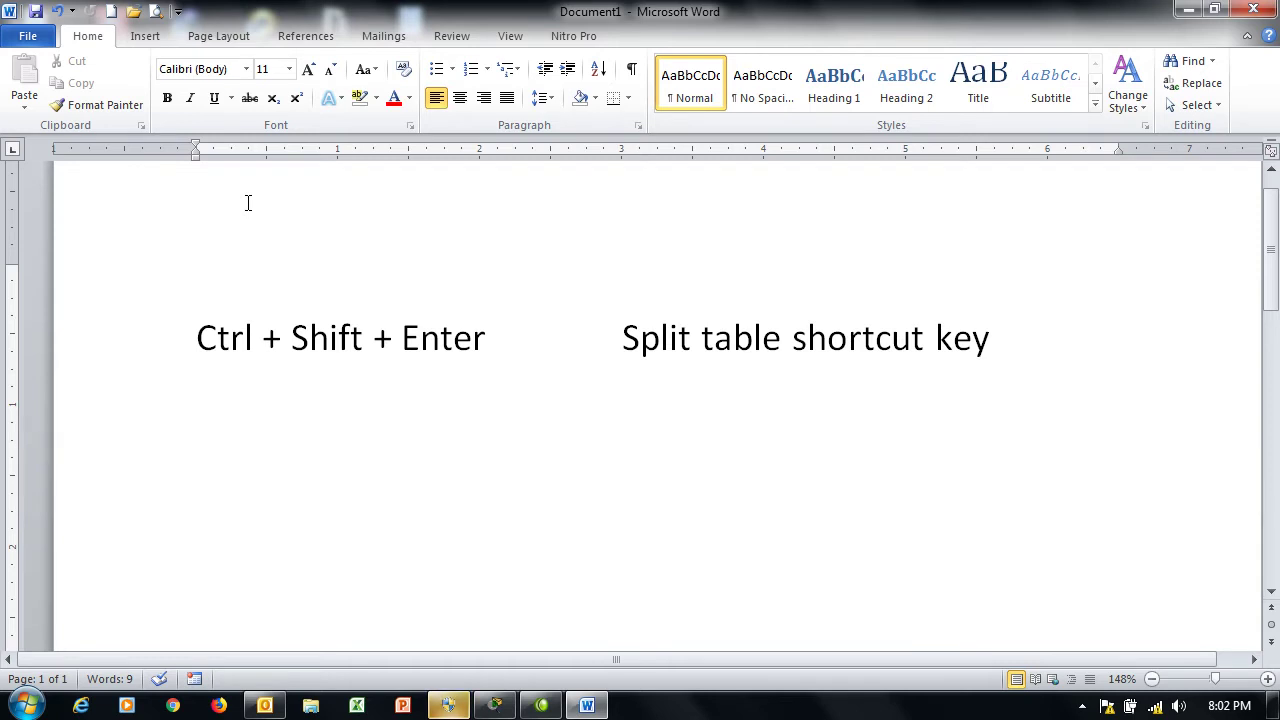
key(ctrl+z)
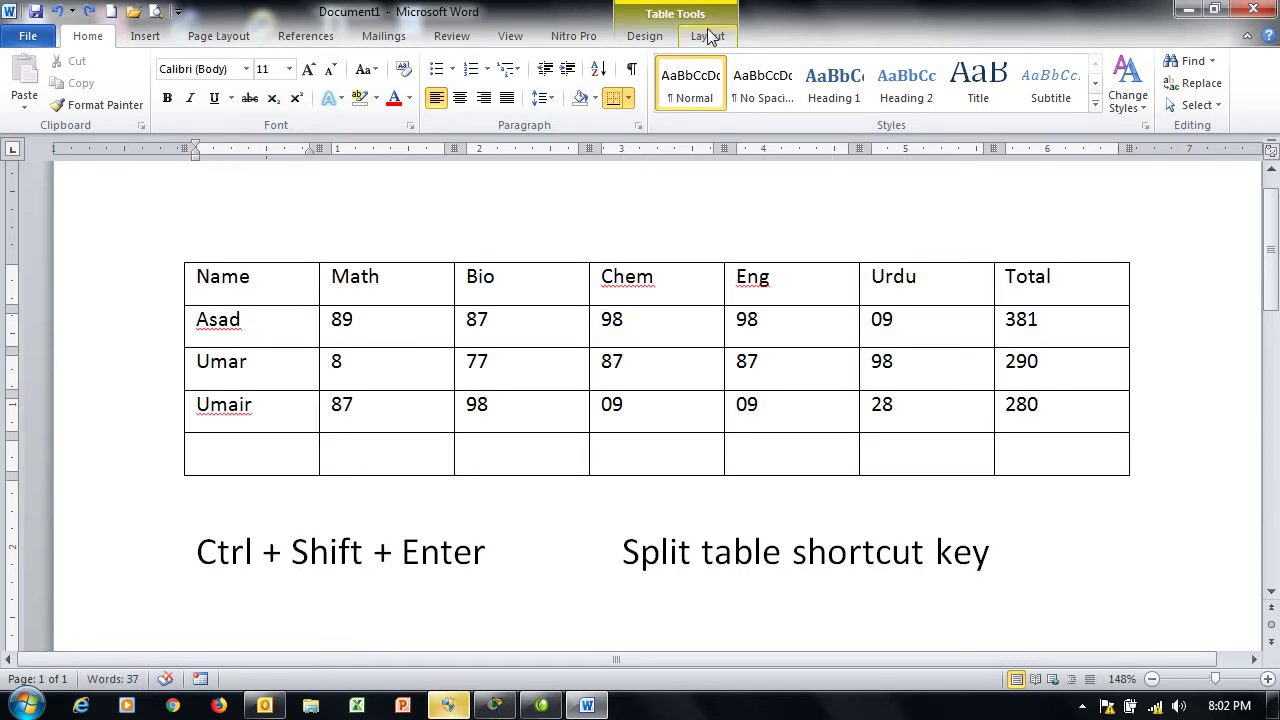
Delete the empty last row of the marks table.
click(708, 36)
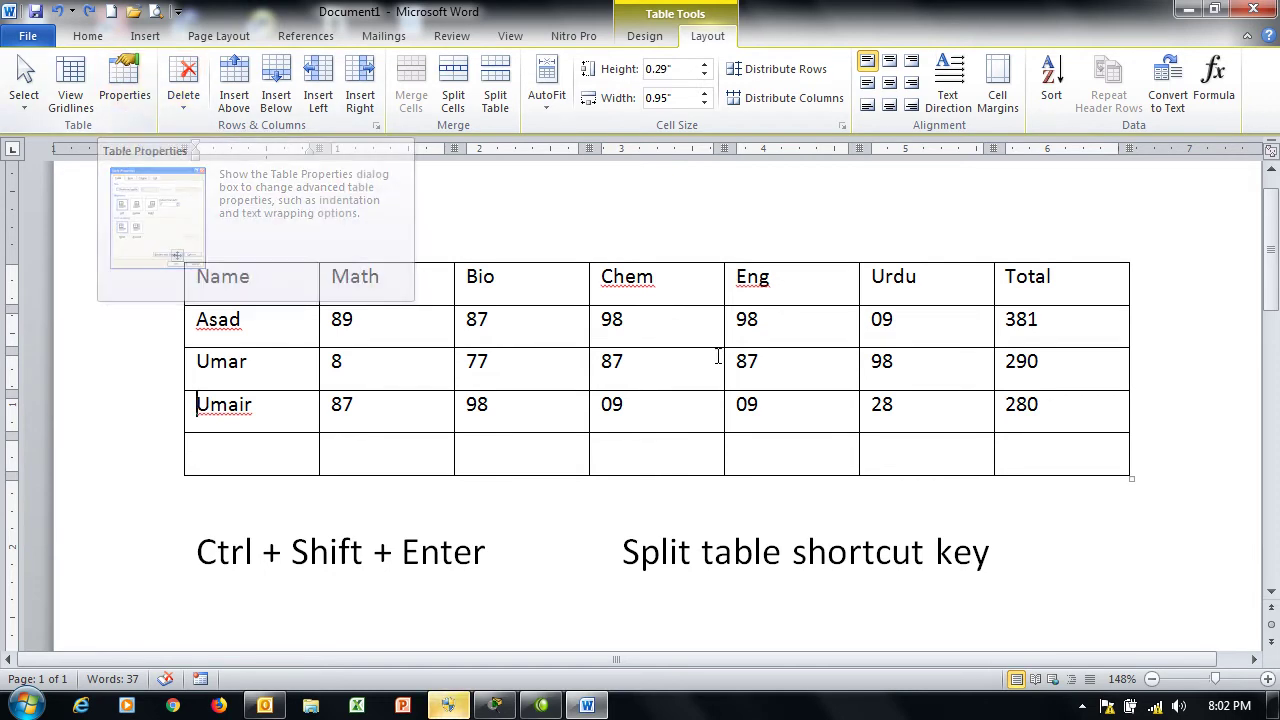
mouse_move(1131, 478)
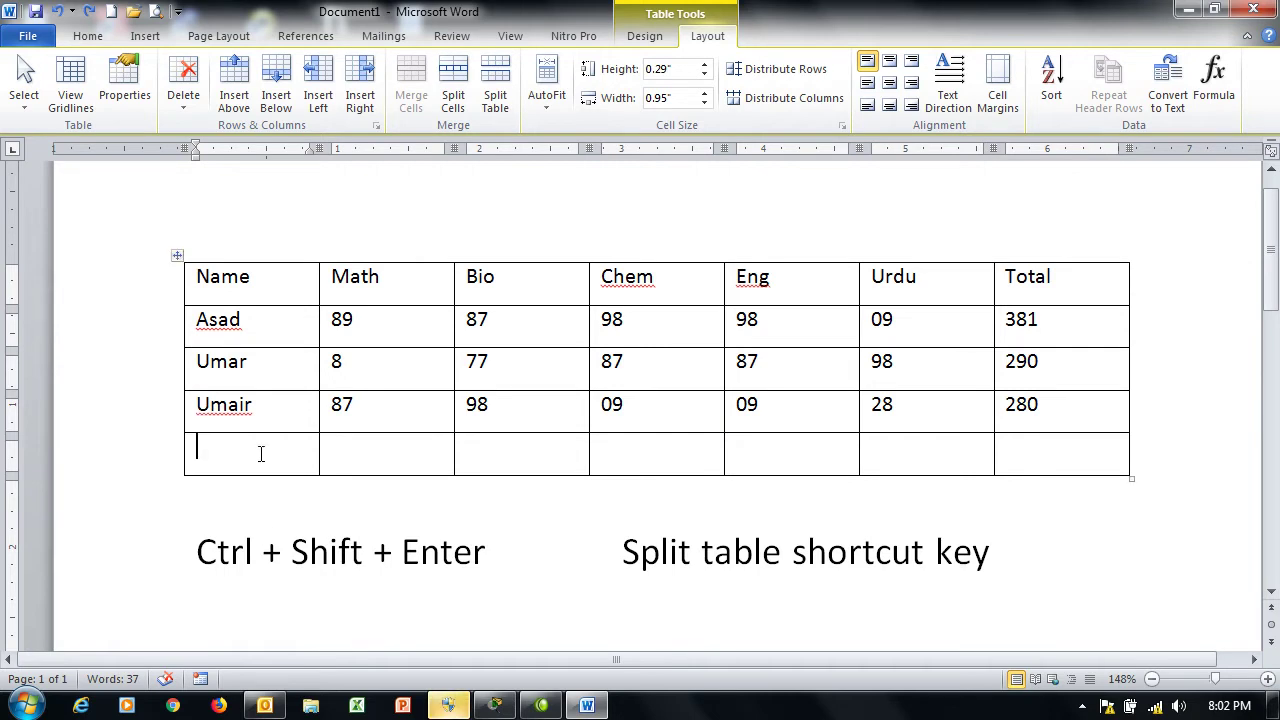
click(183, 85)
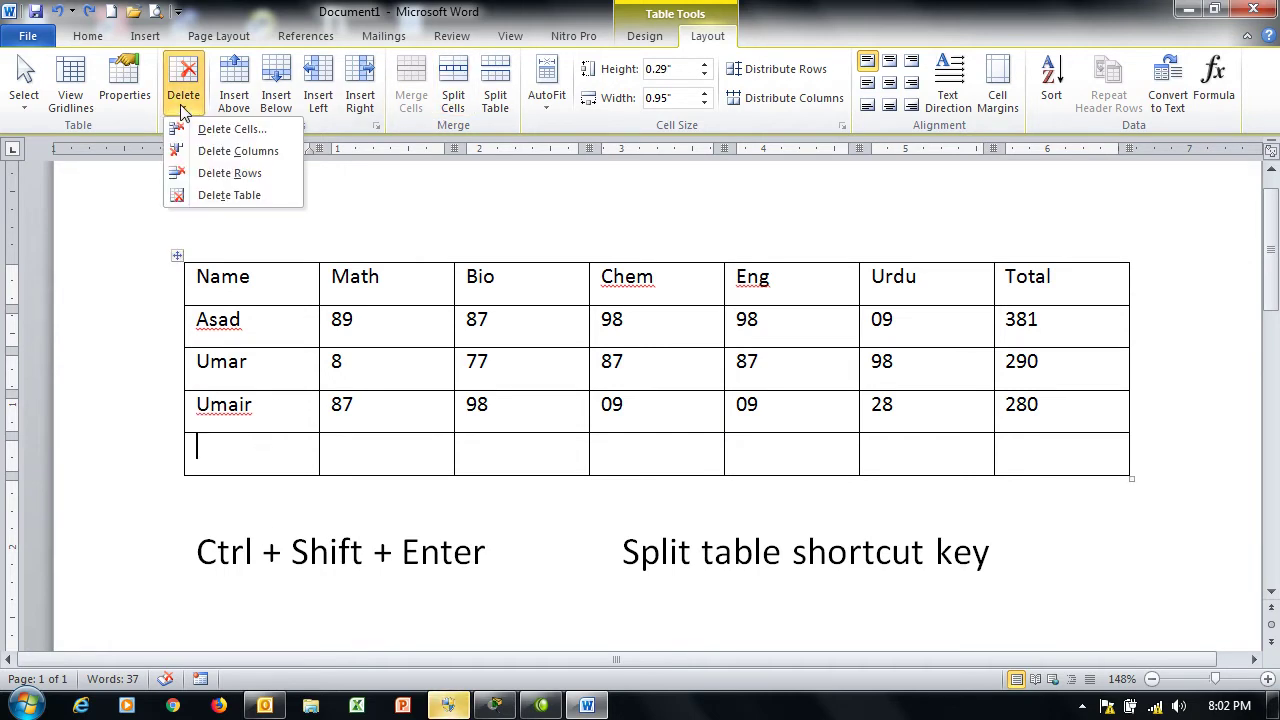
click(229, 173)
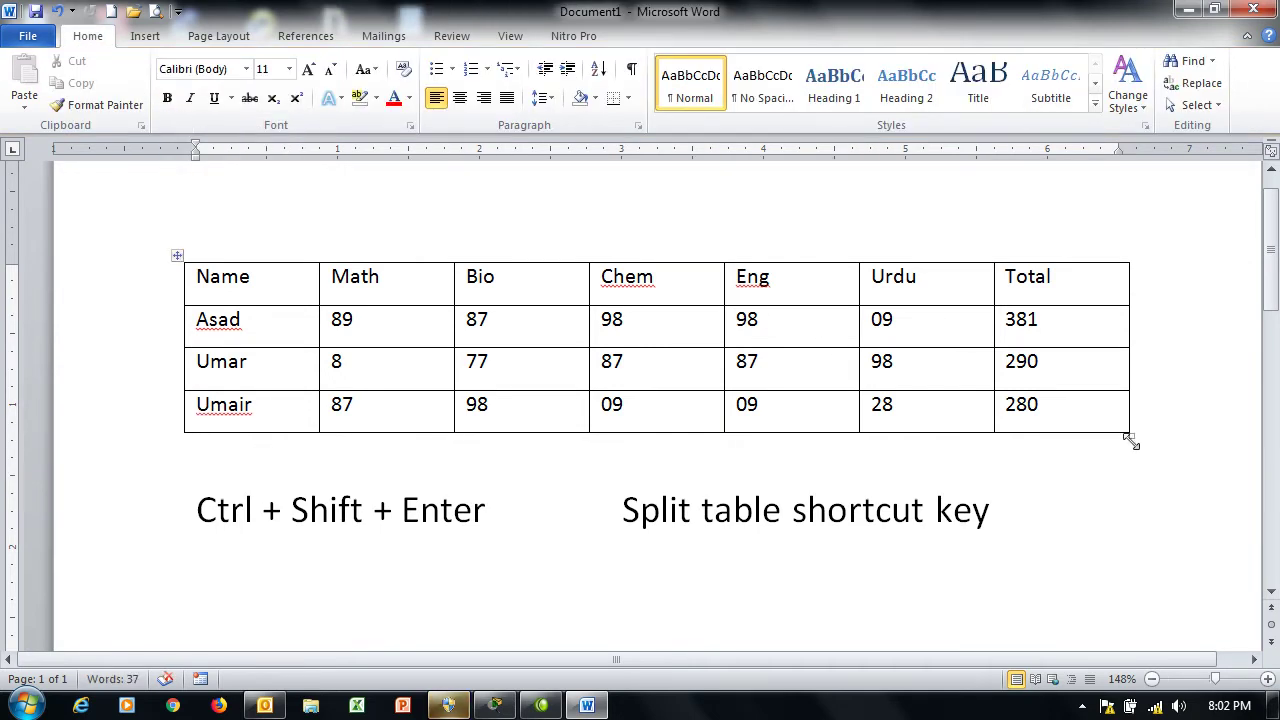
Resize the table narrower and shorter so Umair fits on one line, then show print preview.
mouse_move(1131, 441)
mouse_down()
mouse_move(702, 288)
mouse_move(588, 288)
mouse_up()
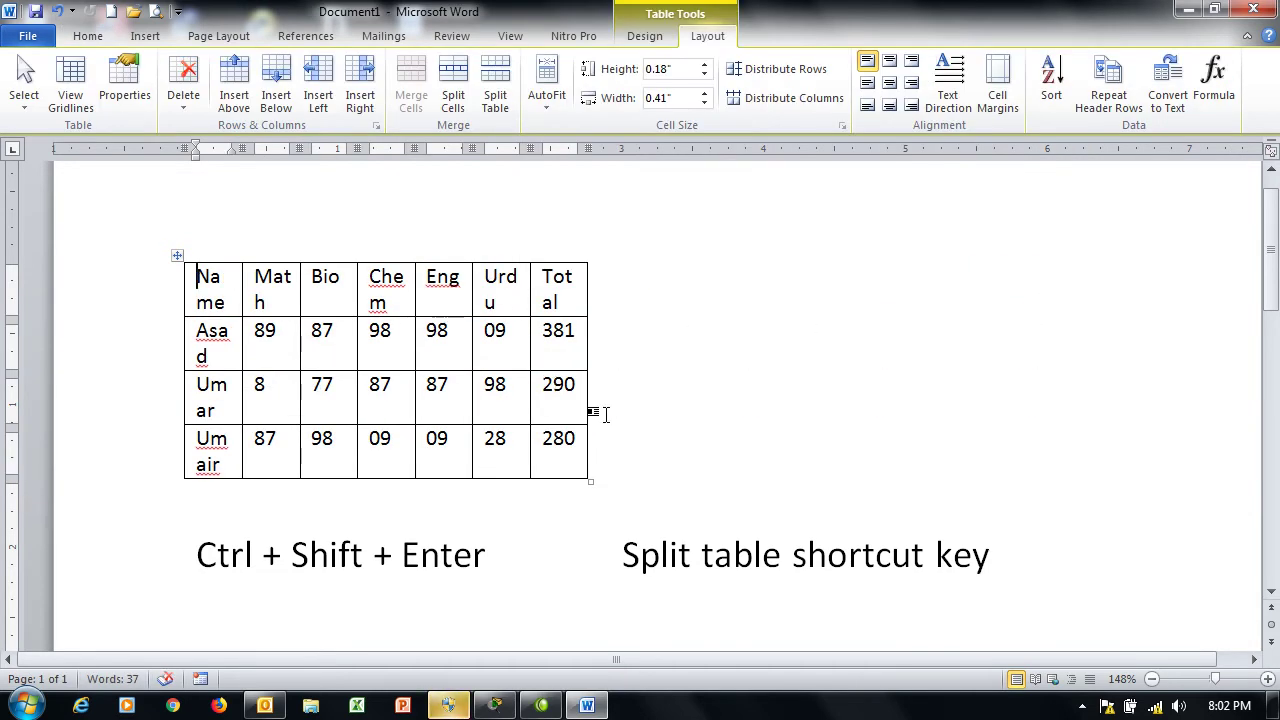
drag(591, 482, 674, 417)
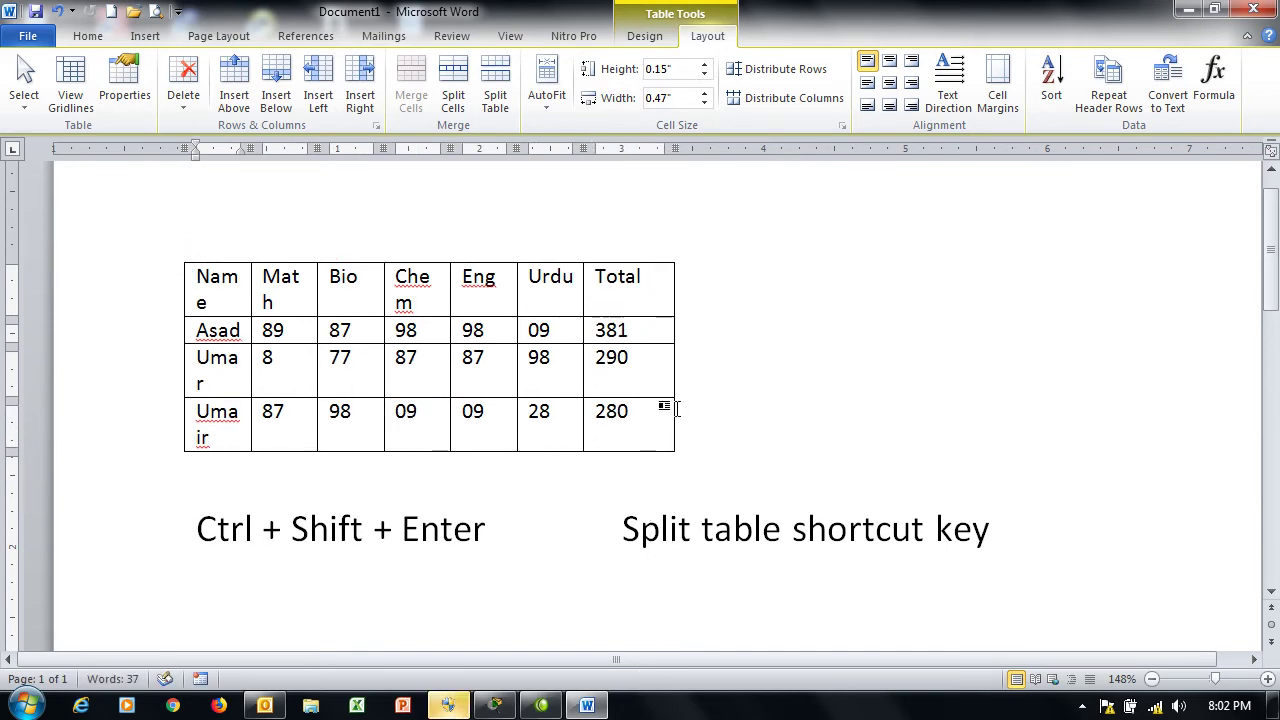
key(ctrl+z)
drag(652, 457, 705, 414)
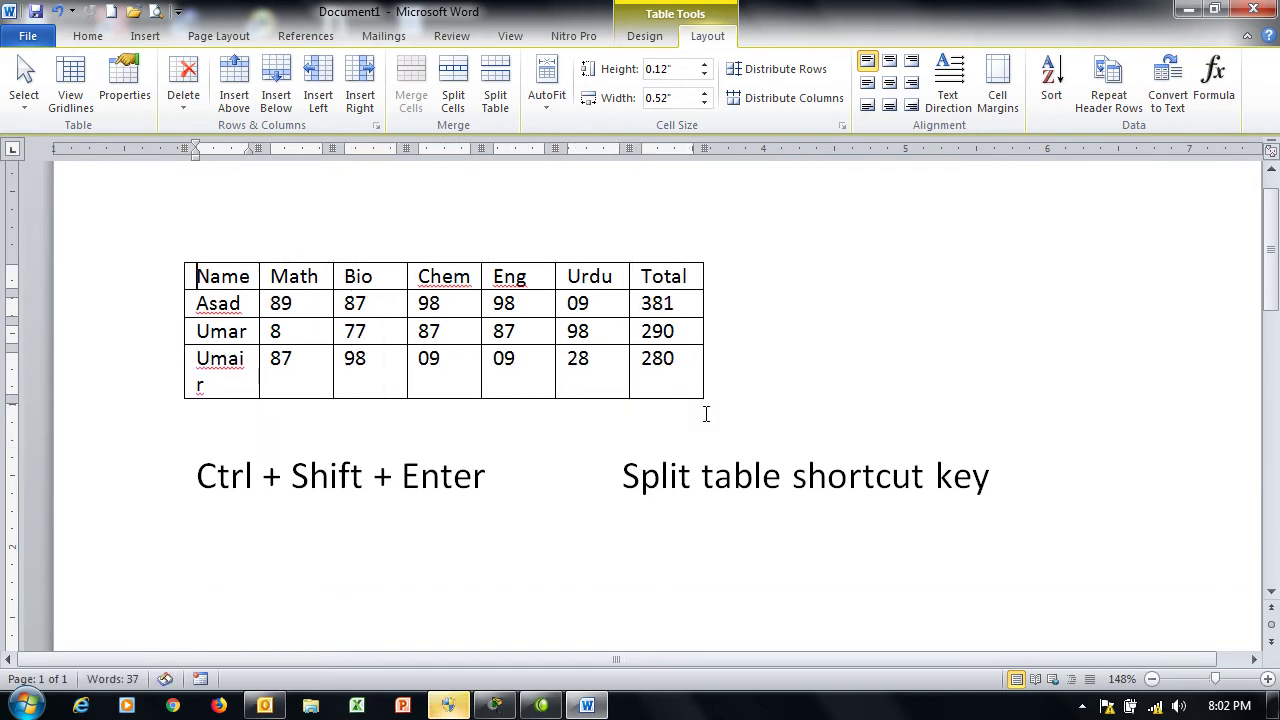
click(696, 375)
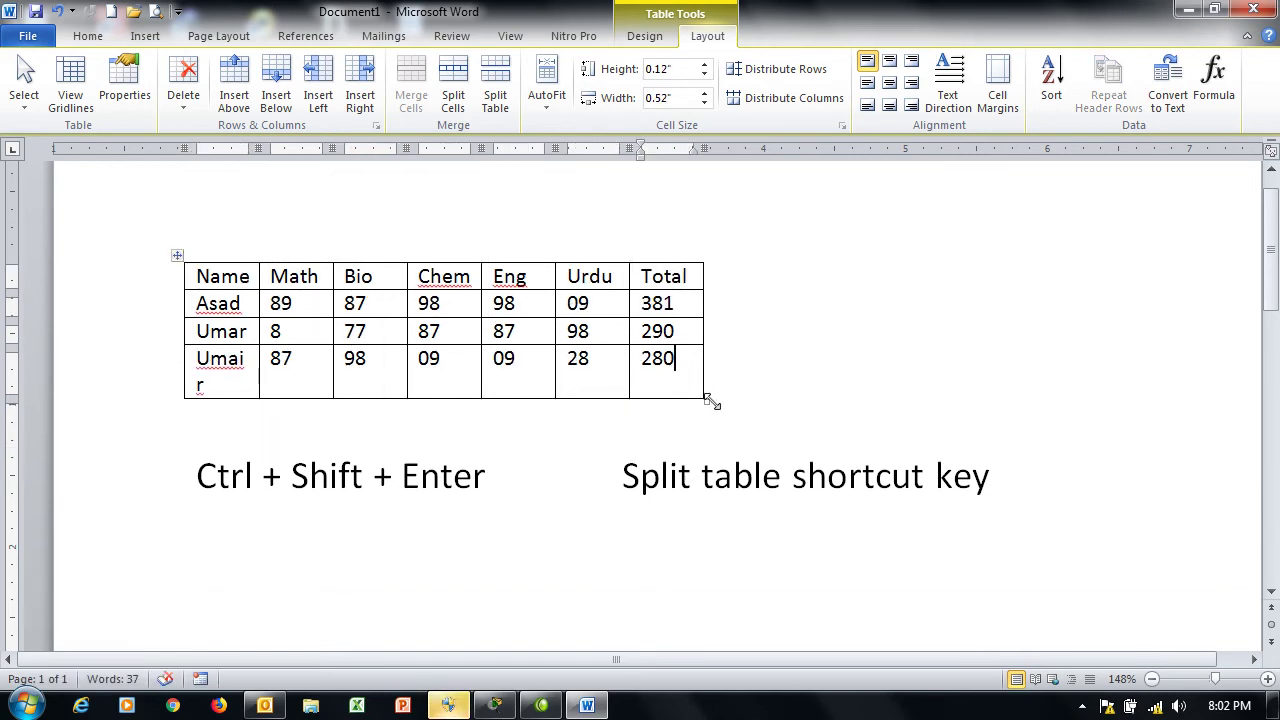
drag(710, 401, 737, 383)
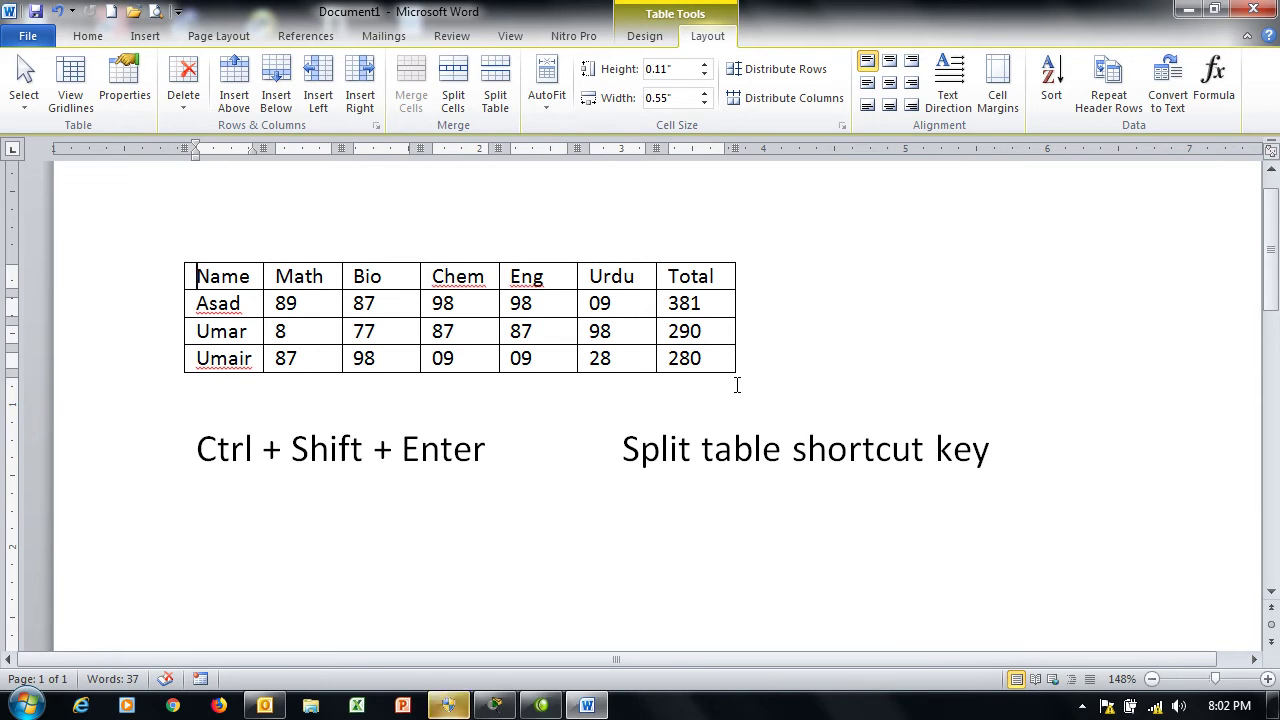
key(ctrl+p)
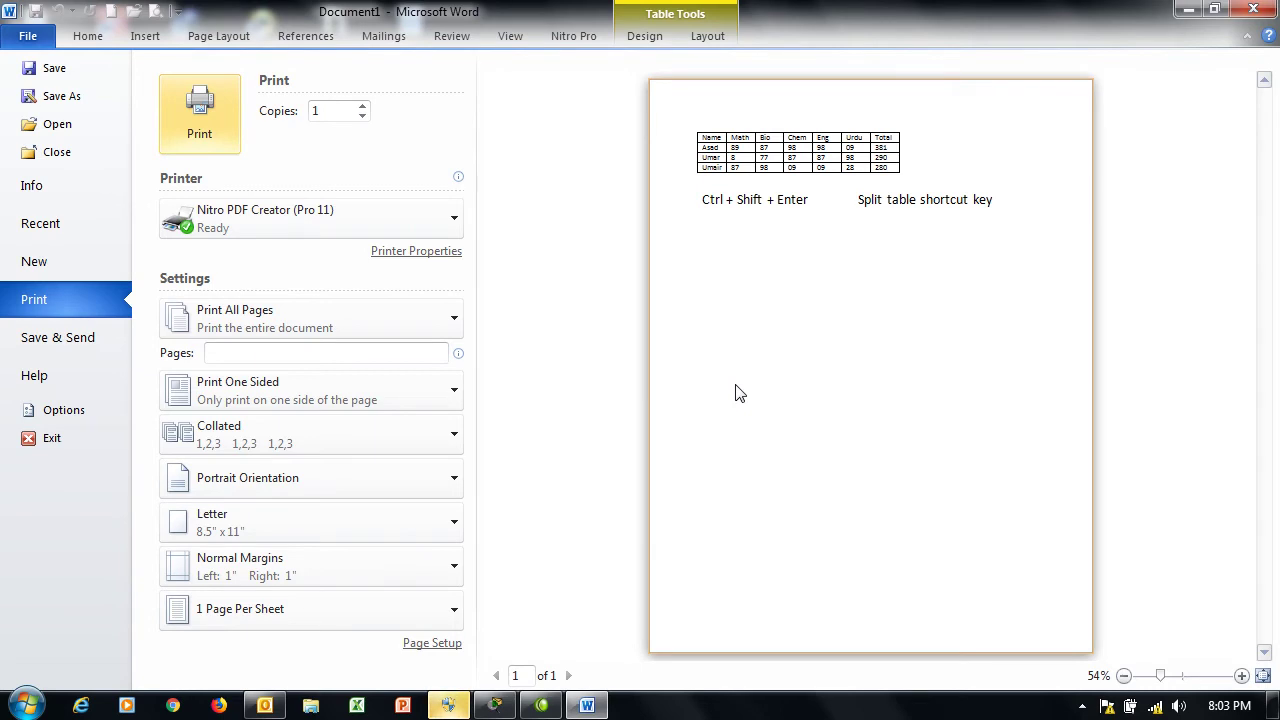
Try Center and Right table alignment in Table Properties, then settle on Left.
key(Escape)
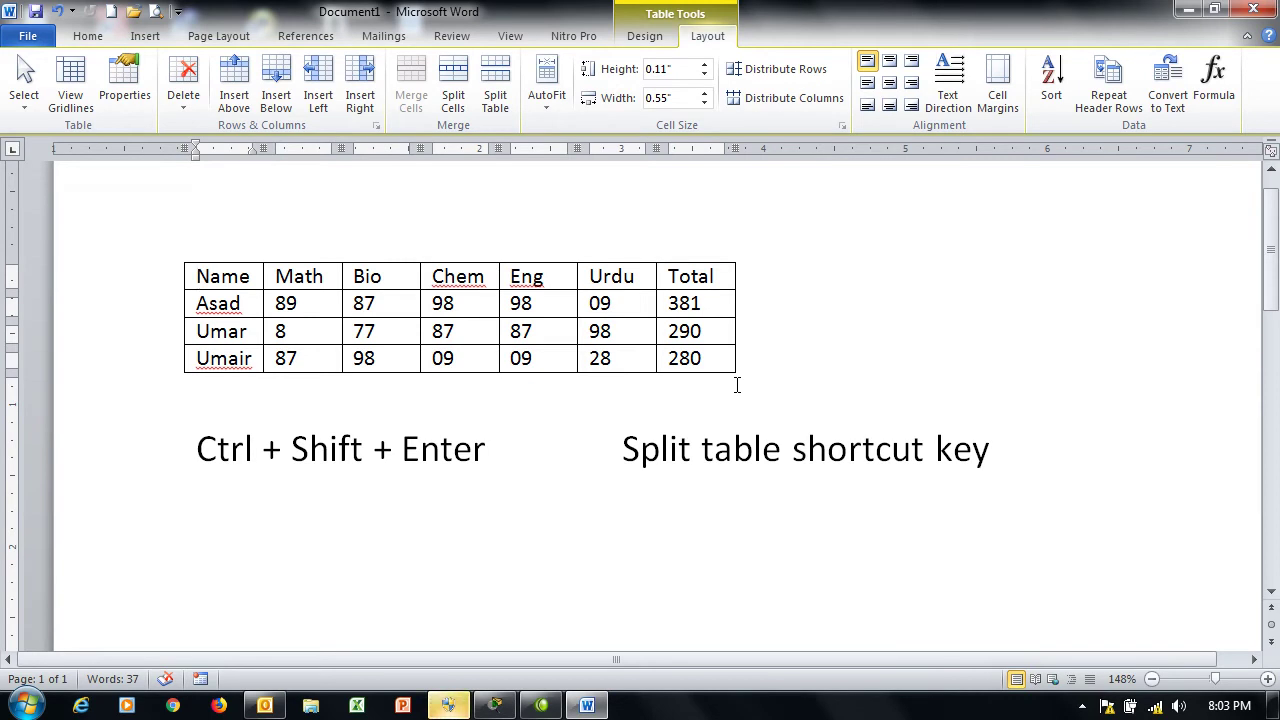
click(141, 88)
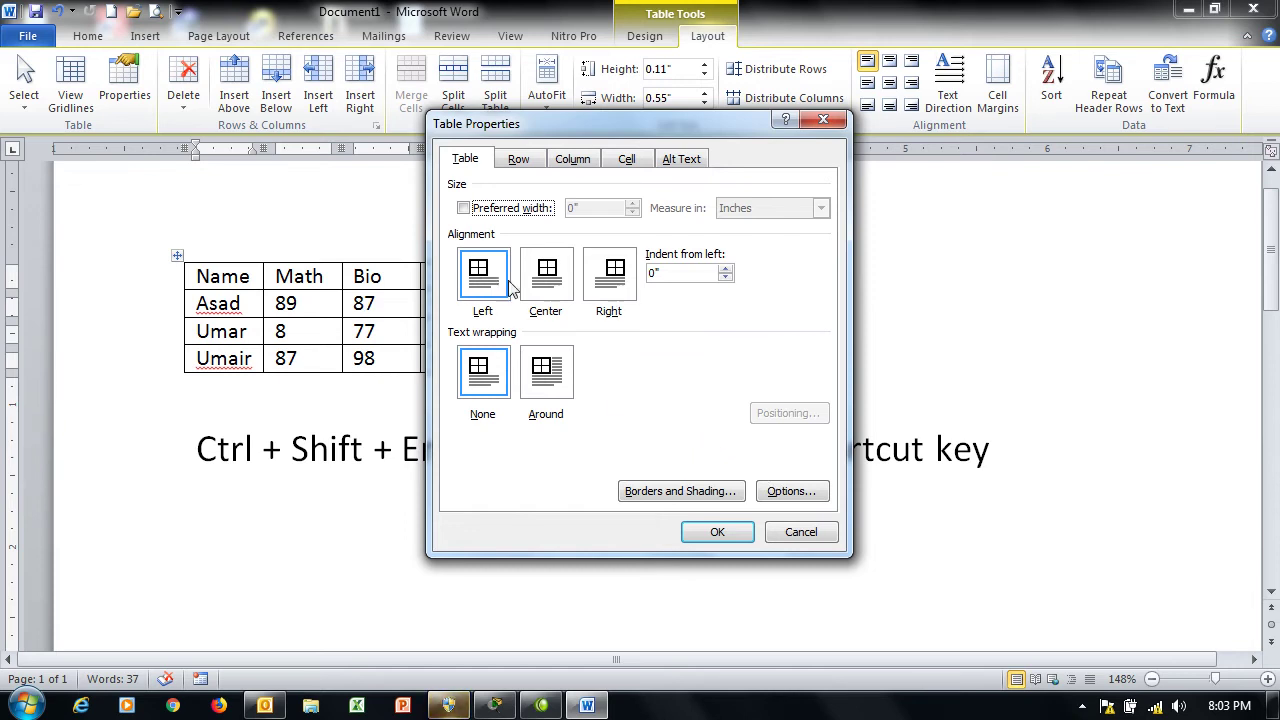
click(546, 278)
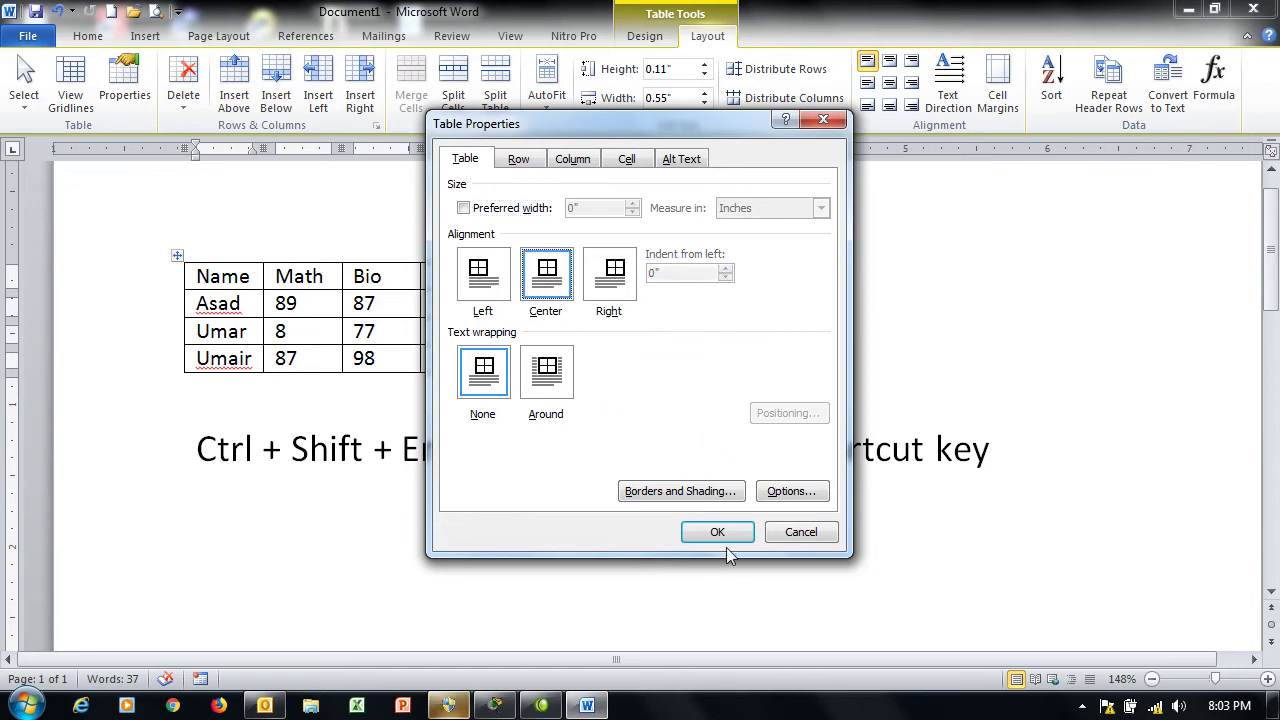
click(725, 535)
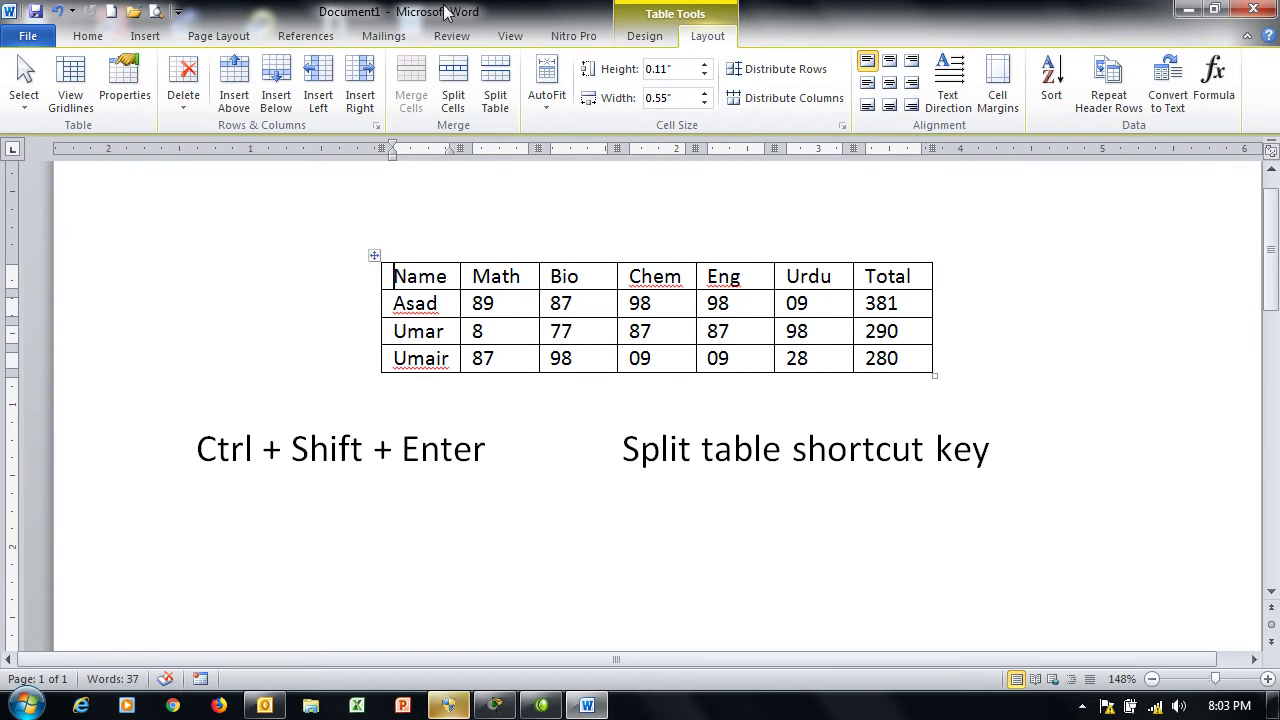
click(124, 80)
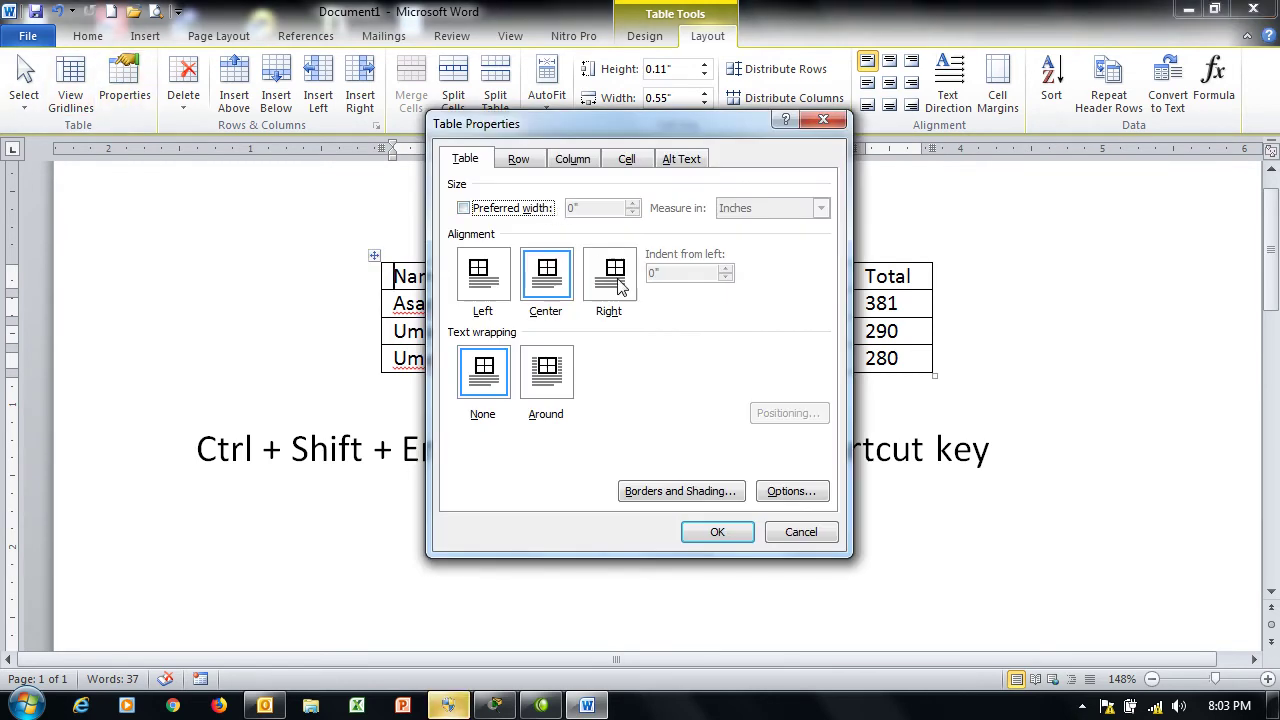
click(617, 280)
click(722, 535)
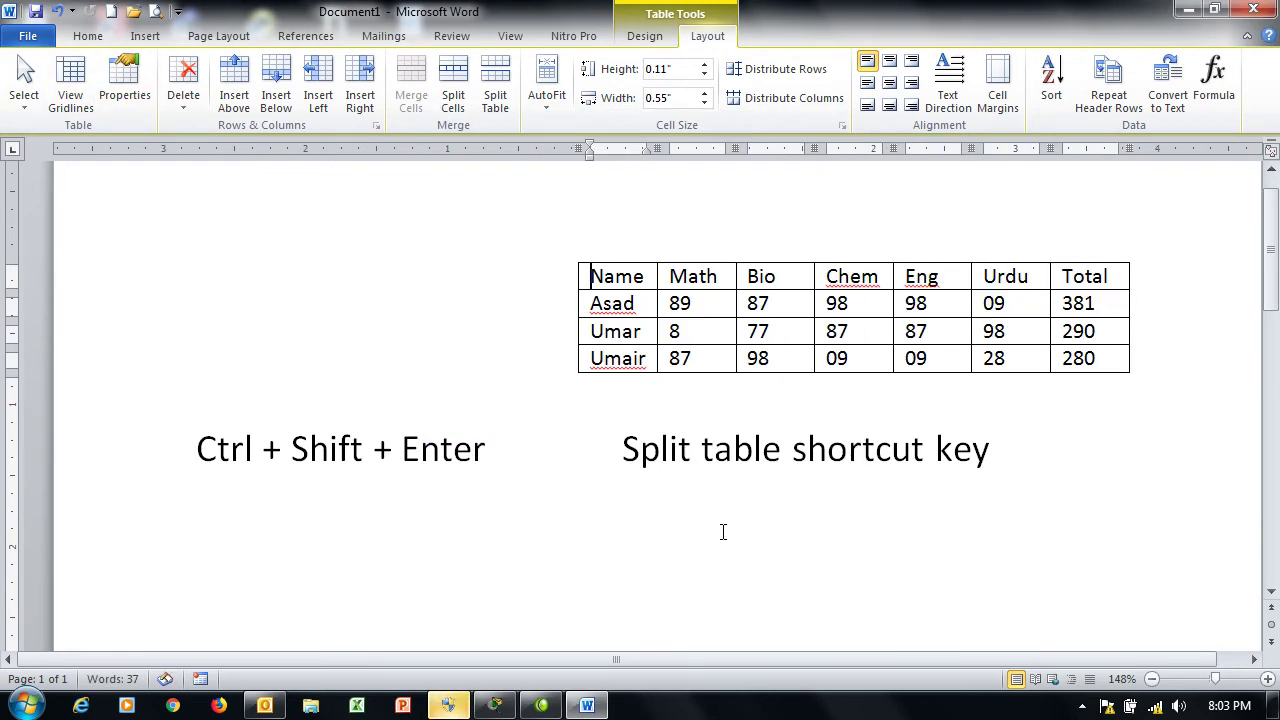
click(124, 85)
click(483, 273)
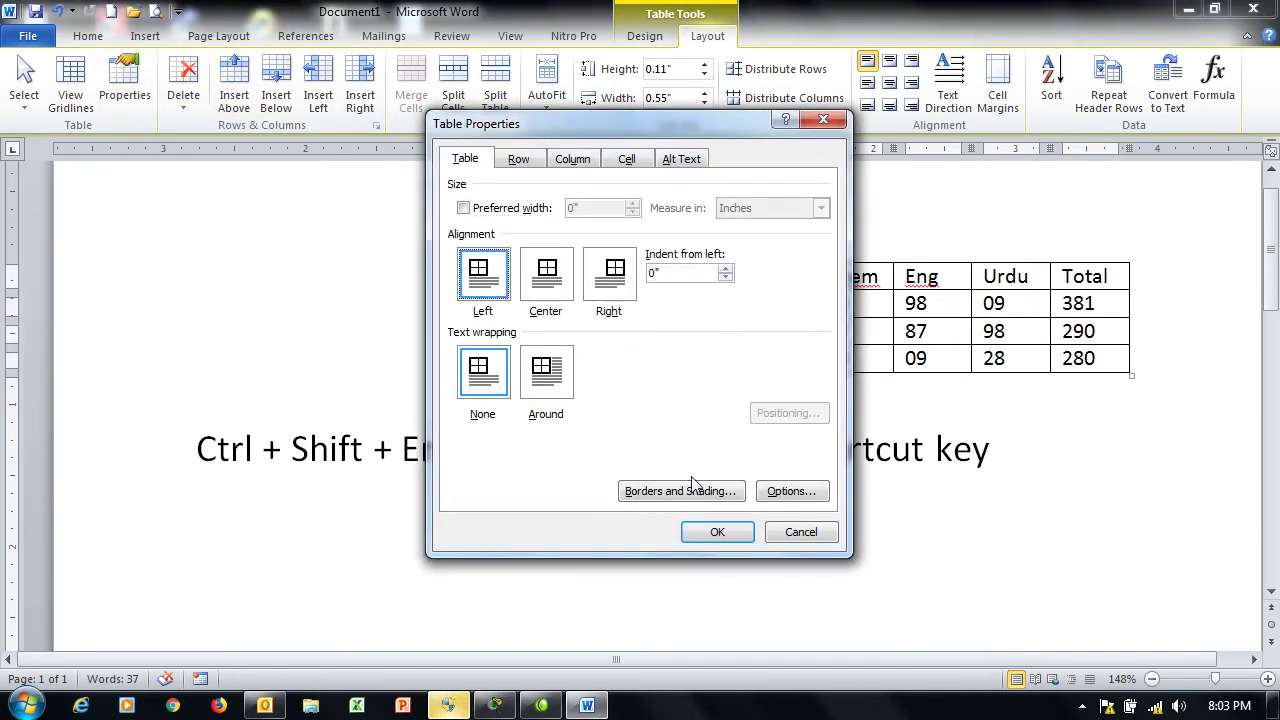
click(708, 536)
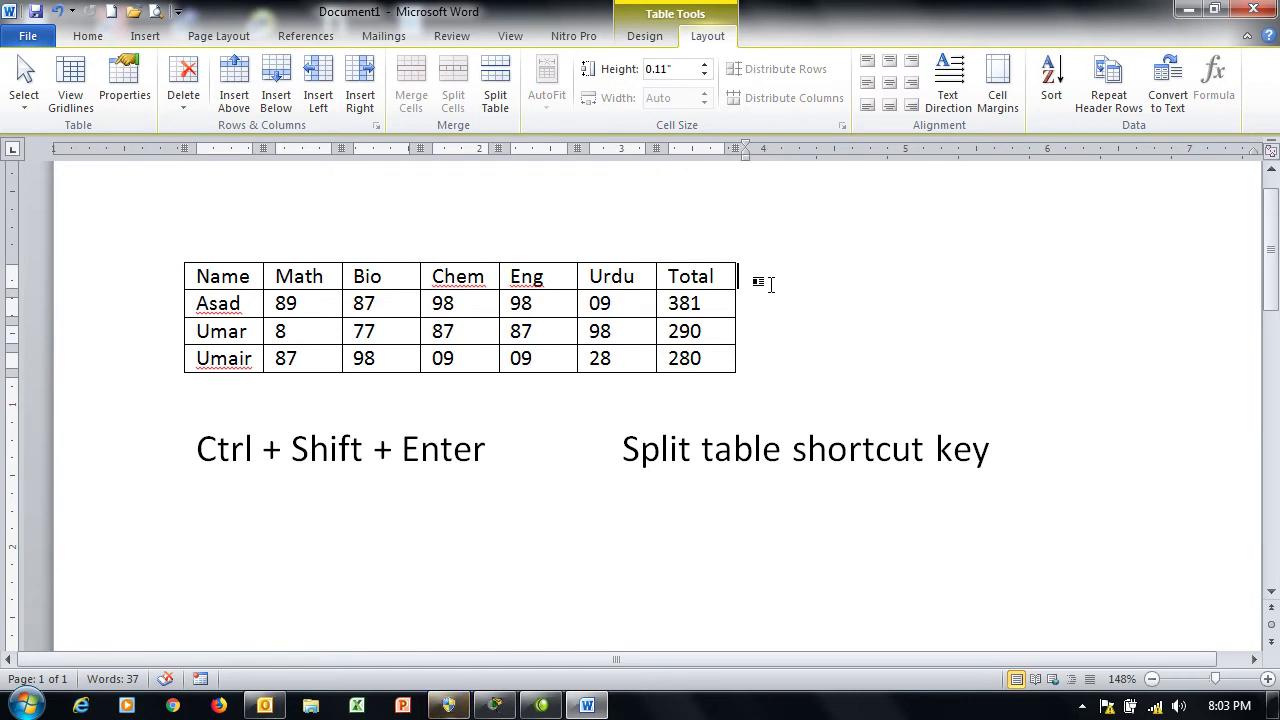
Type and remove test text in the Asad cell, then bring up Table Properties.
key(Right)
text(dskfldsfjaskldfjaklda)
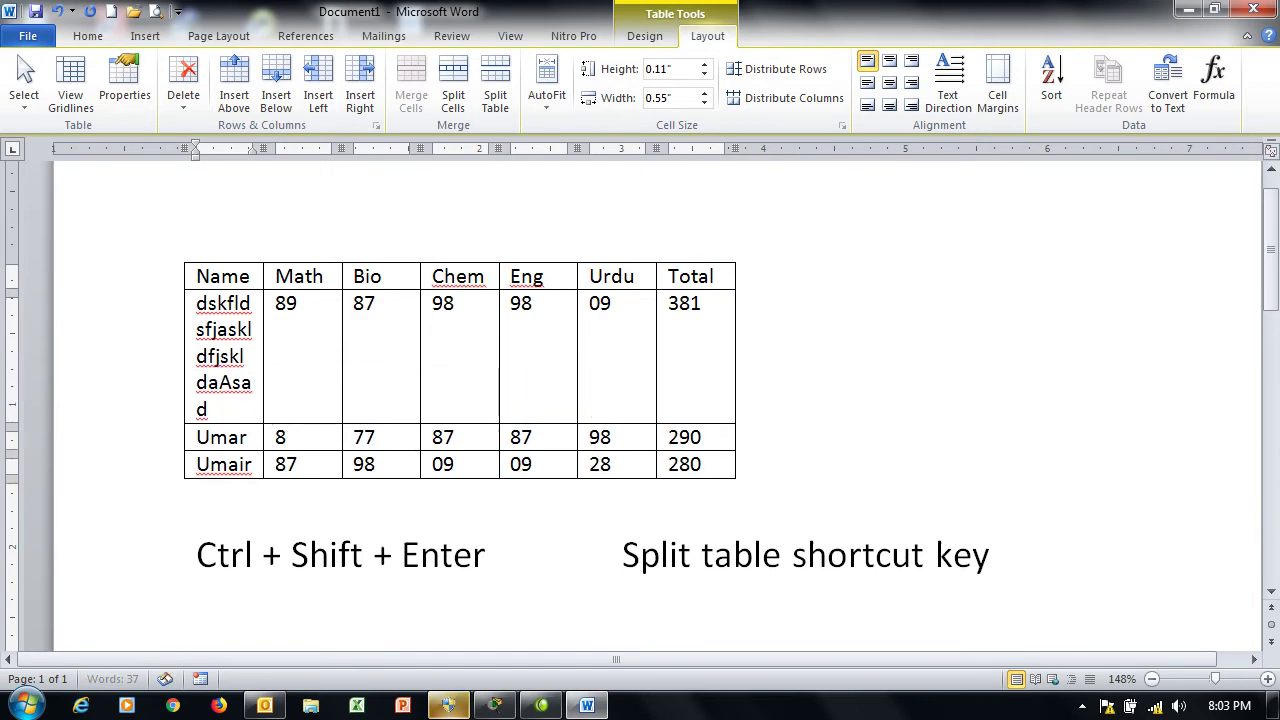
key(ctrl+z)
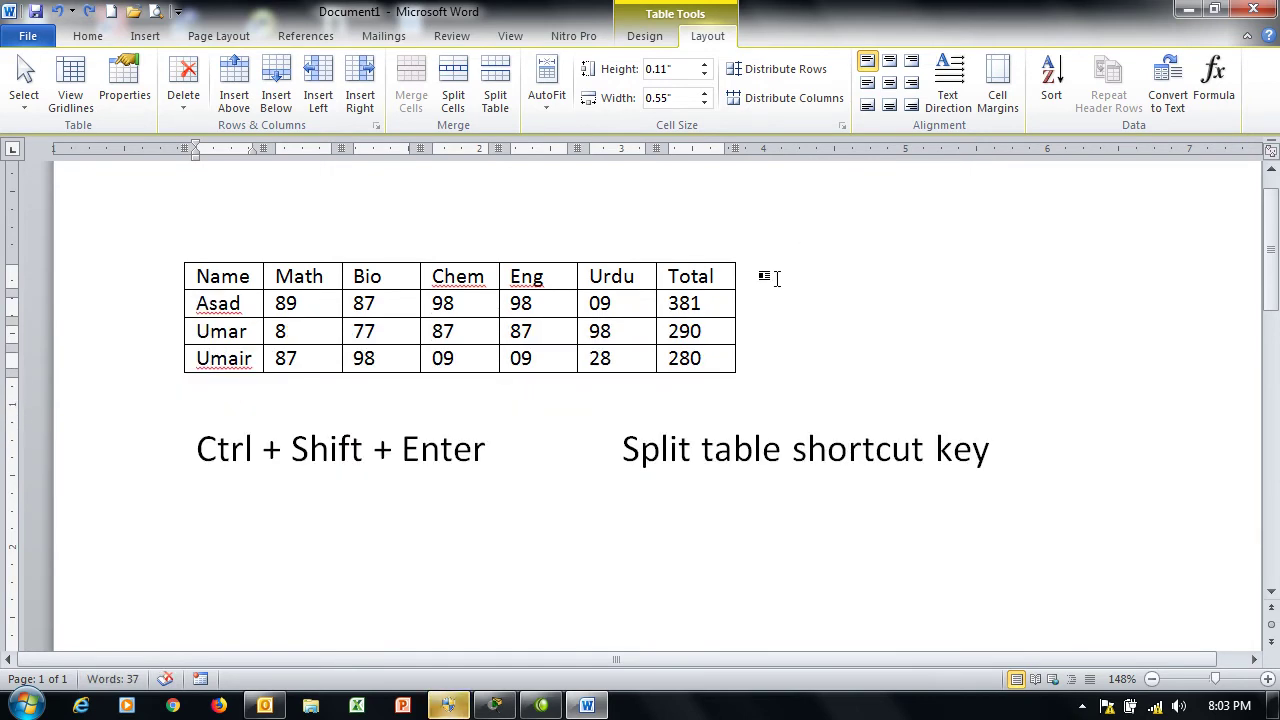
text(ada)
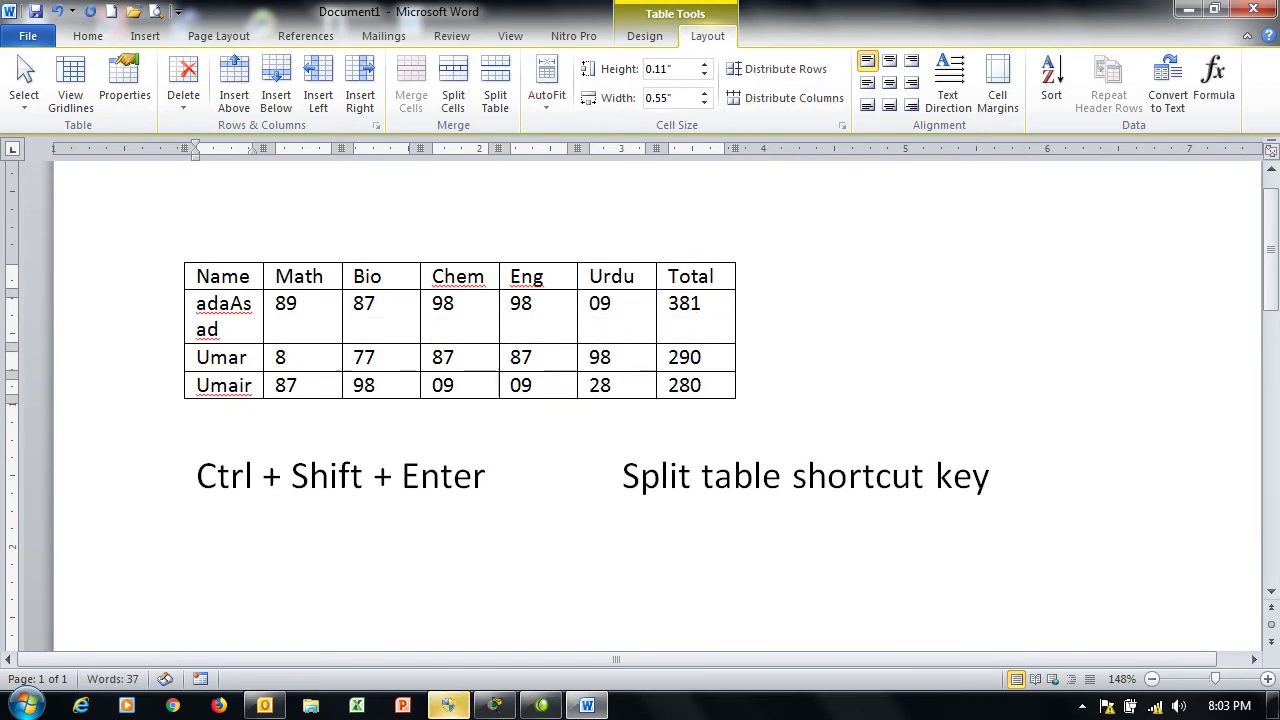
key(BackSpace)
key(BackSpace)
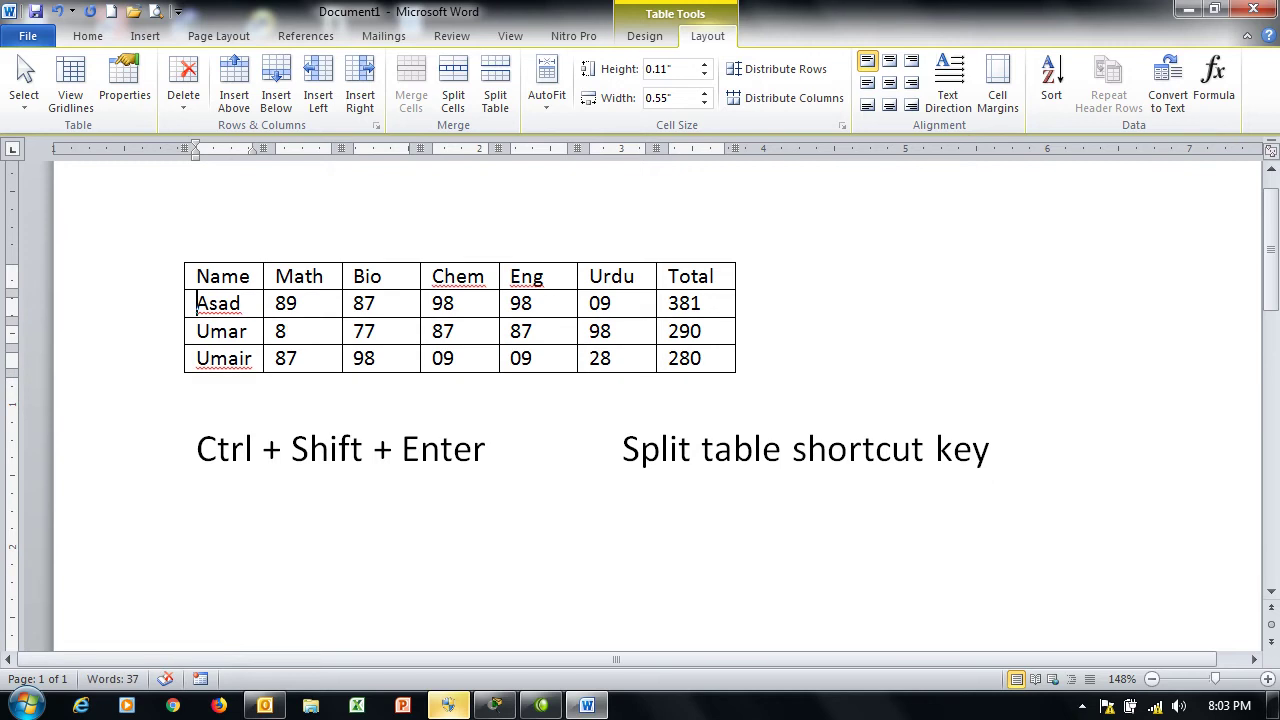
click(768, 274)
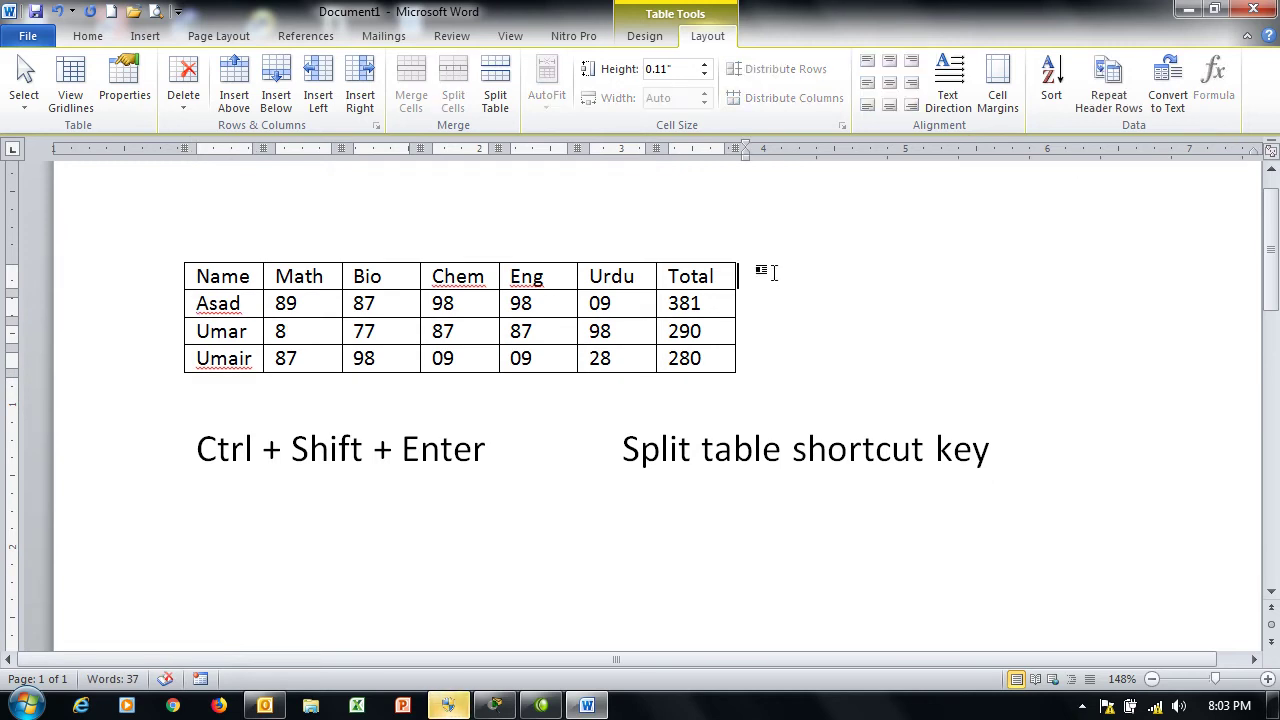
click(133, 86)
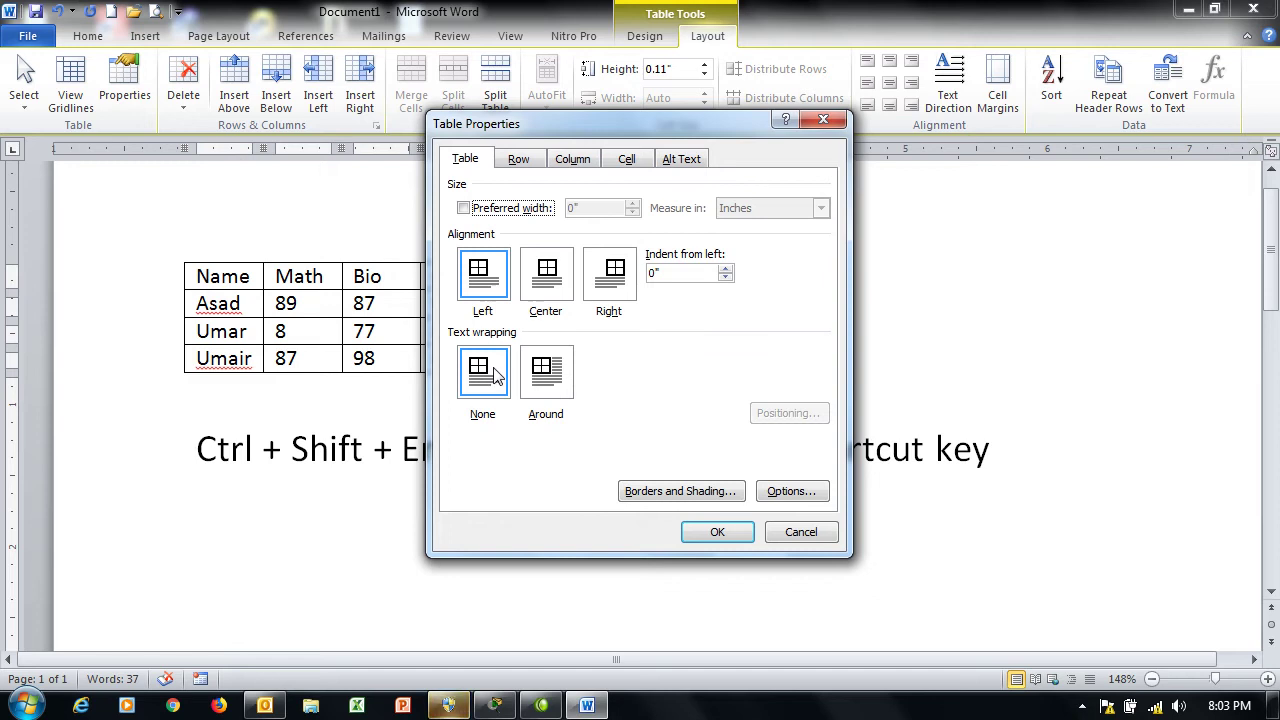
Set the table's text wrapping to Around and undo stray text in the Asad cell.
click(541, 376)
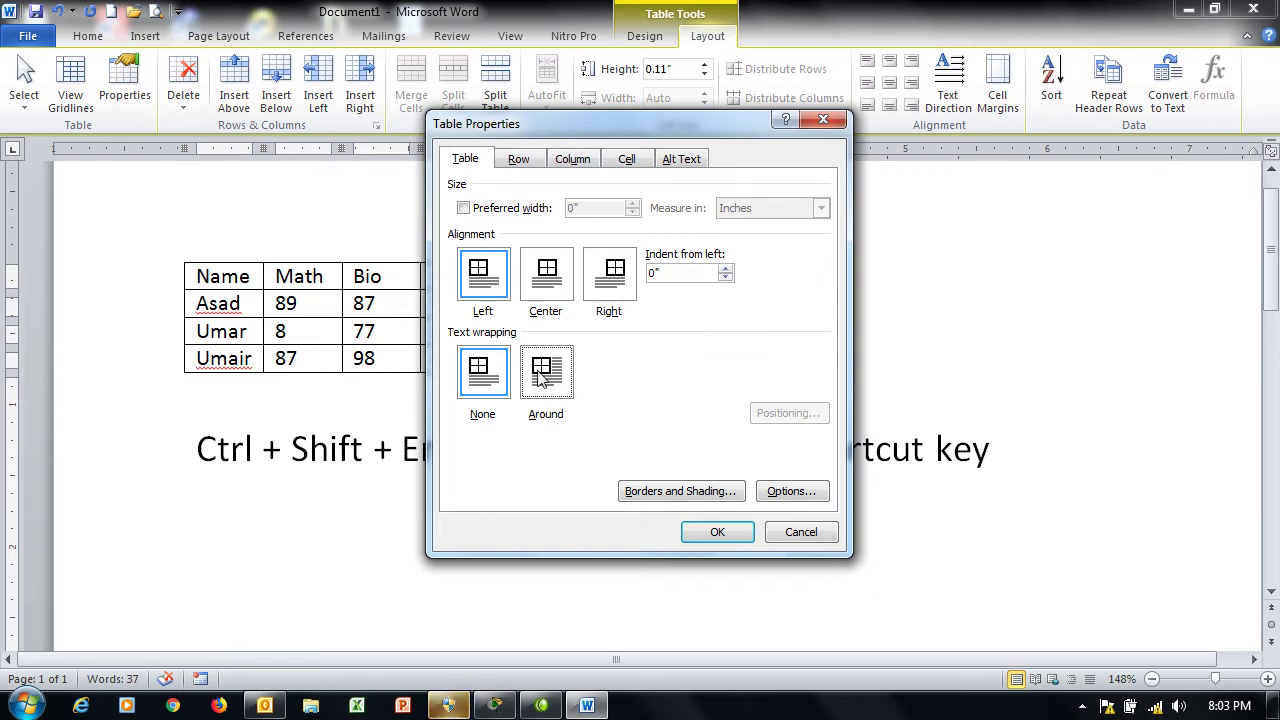
click(718, 533)
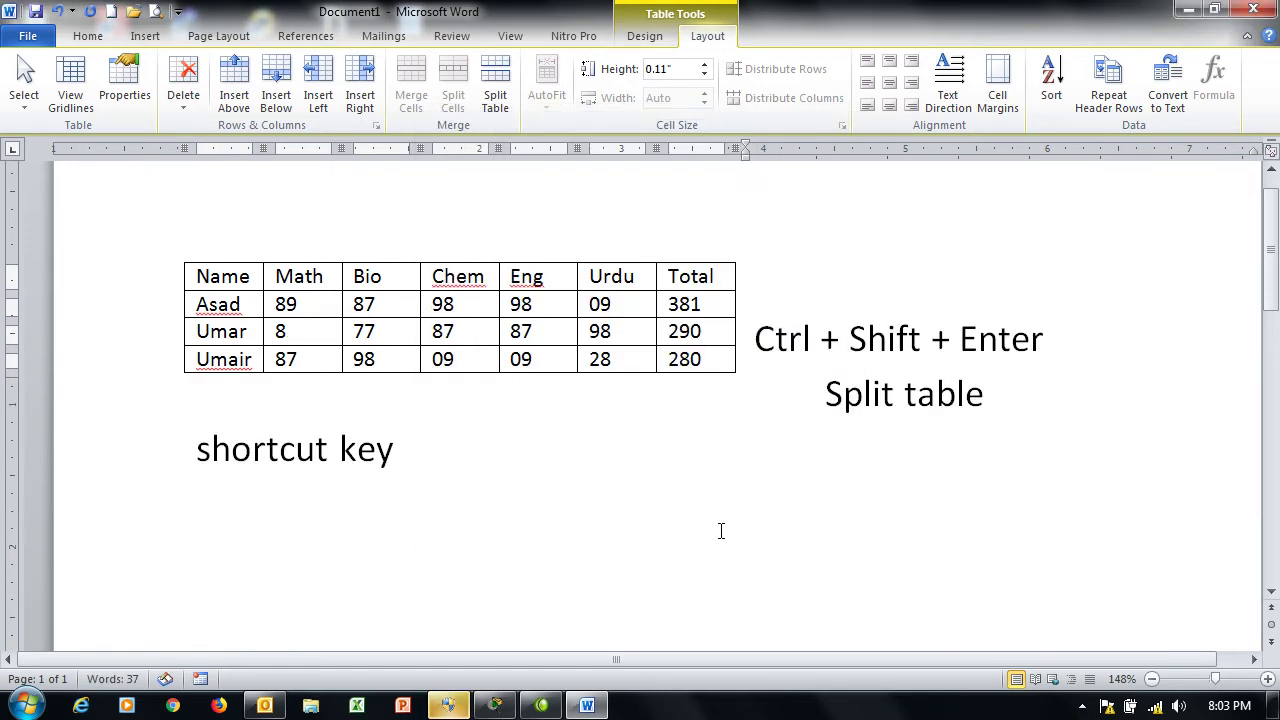
text(dsf)
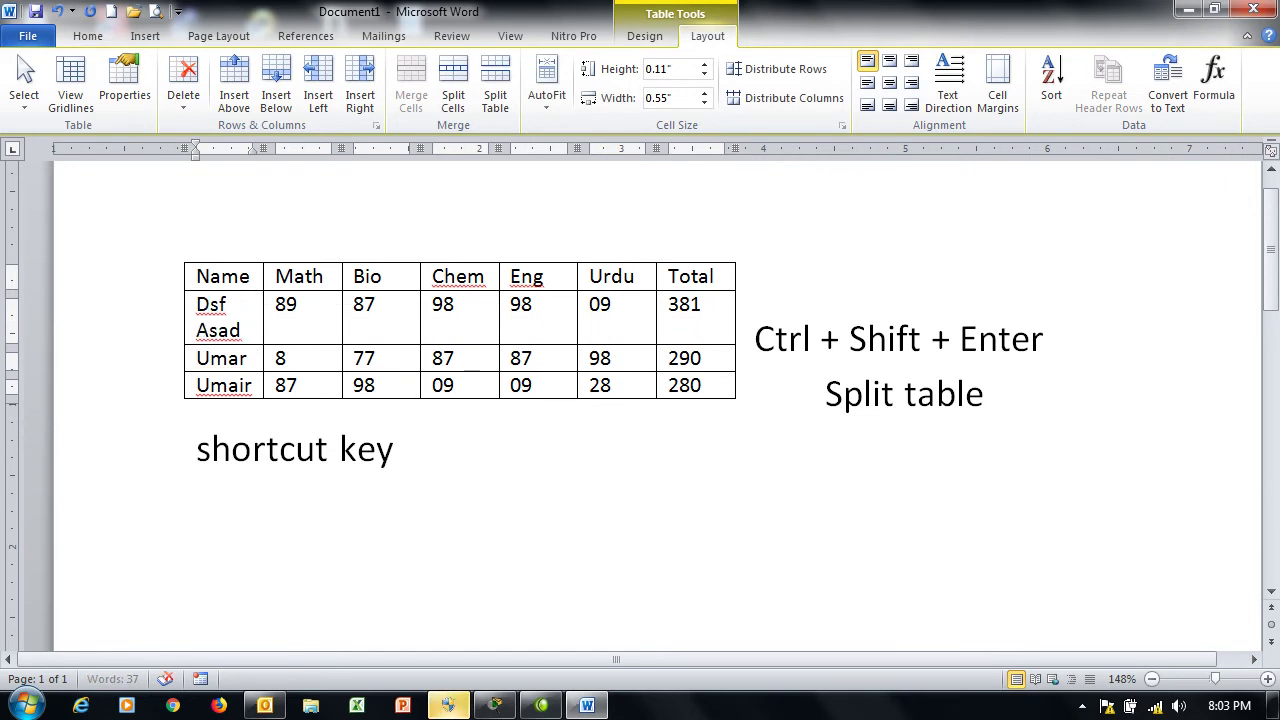
key(Return)
key(ctrl+z)
key(ctrl+z)
key(ctrl+z)
Type three filler lines beside the table and two filler paragraphs below it.
click(751, 281)
text(sdfsdfsdjflksdjflksdjalkfjlasdf)
key(Return)
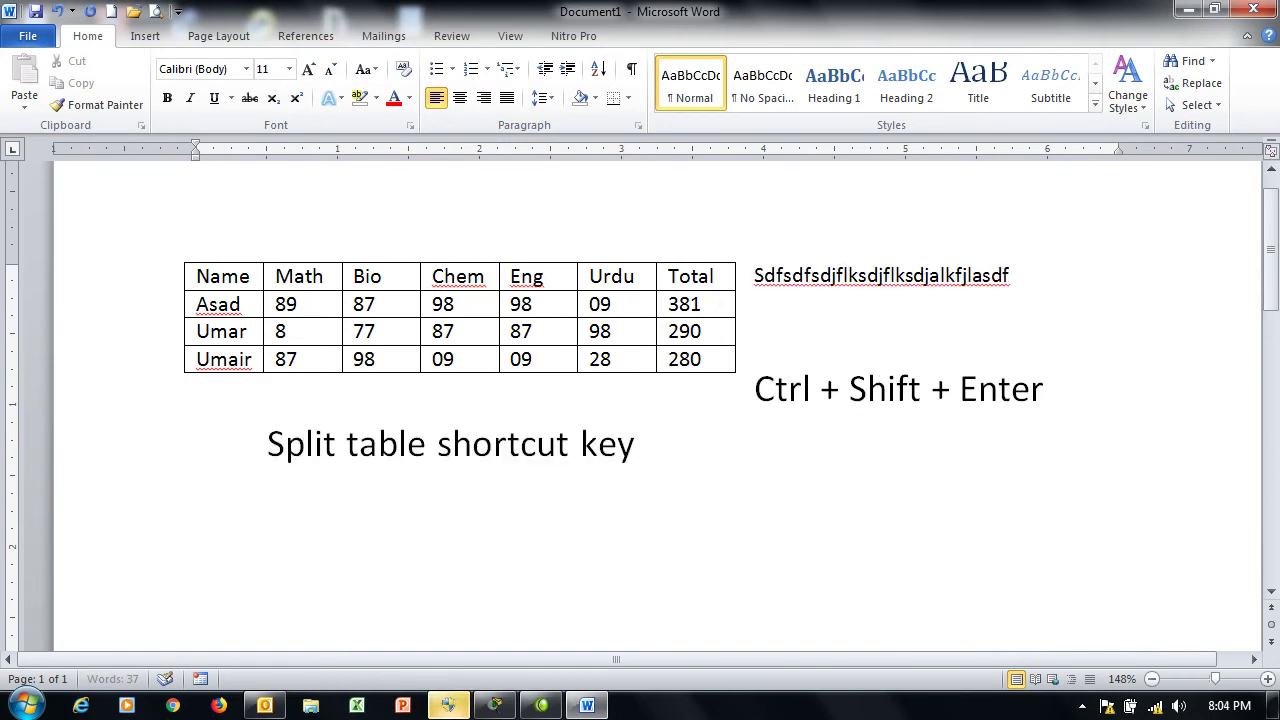
text(slfkkjsadlkfjlksadjflkasdjflkads)
key(Return)
text(asdldkfkjasdlkjfklasdjf)
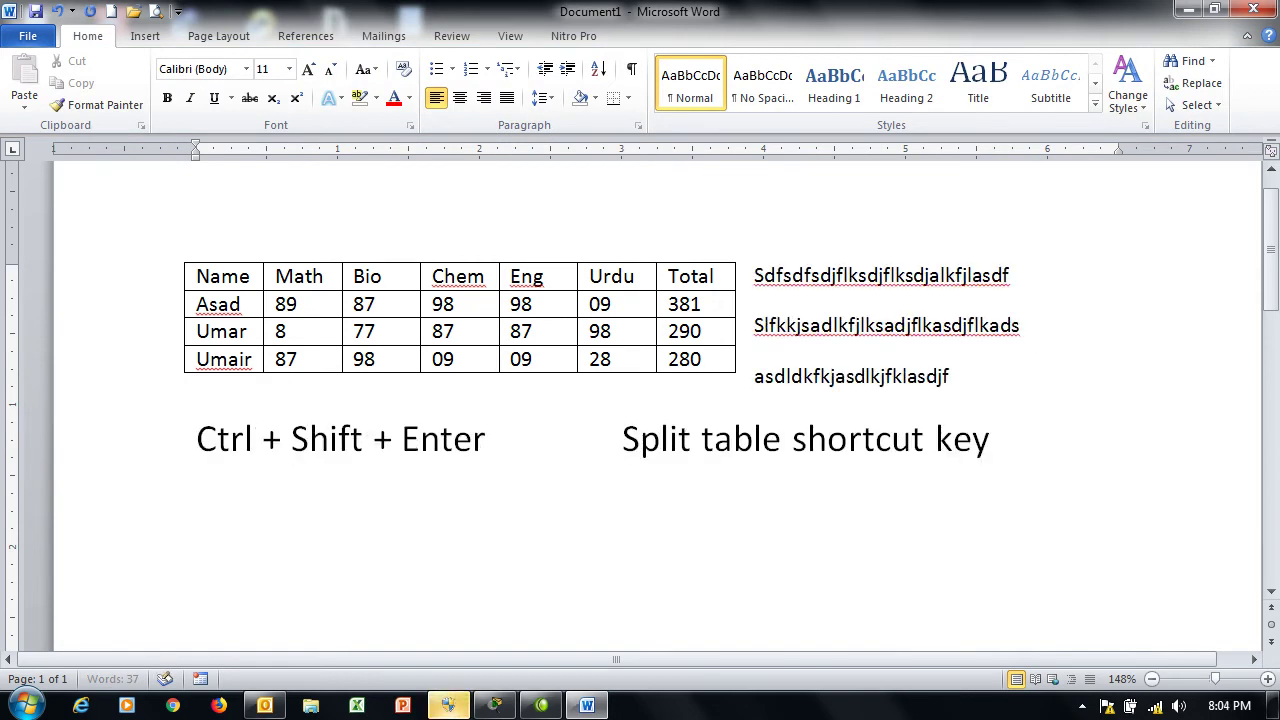
text(klasdfjl)
key(Return)
text(asdslkfjasdklfjaksIddjfklsadjflksadjflksadjdflksadkfljsalfjsdalkfjaslkd)
key(Return)
text(asdlklfjaslkddjflkasdjfklsadjf)
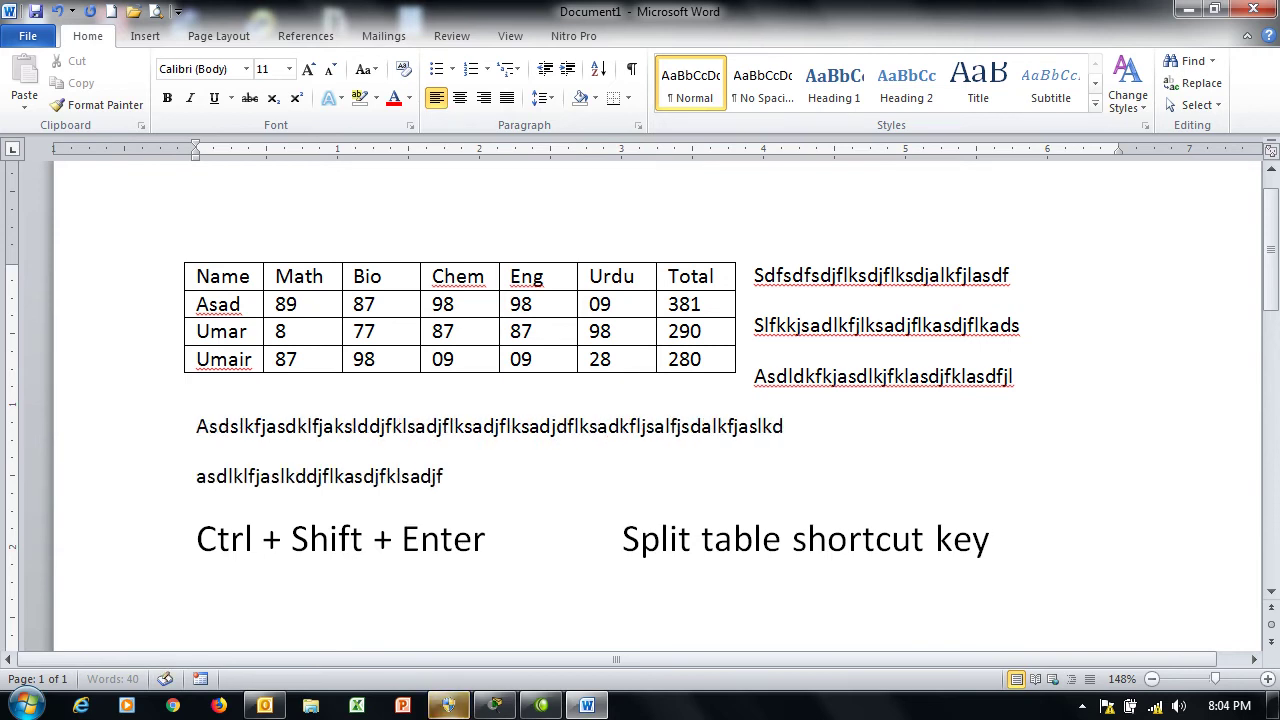
text(lkasdjflkasdjflkasdjflksajdlfkajsdlfasd)
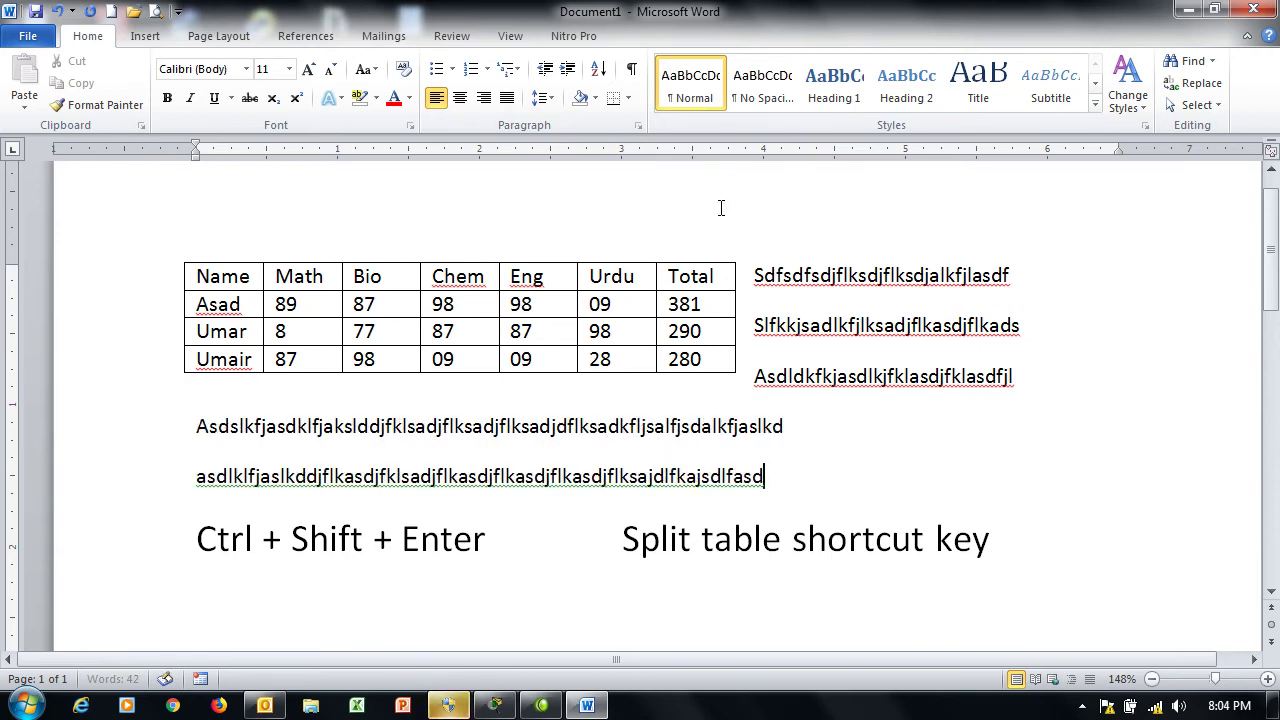
click(543, 302)
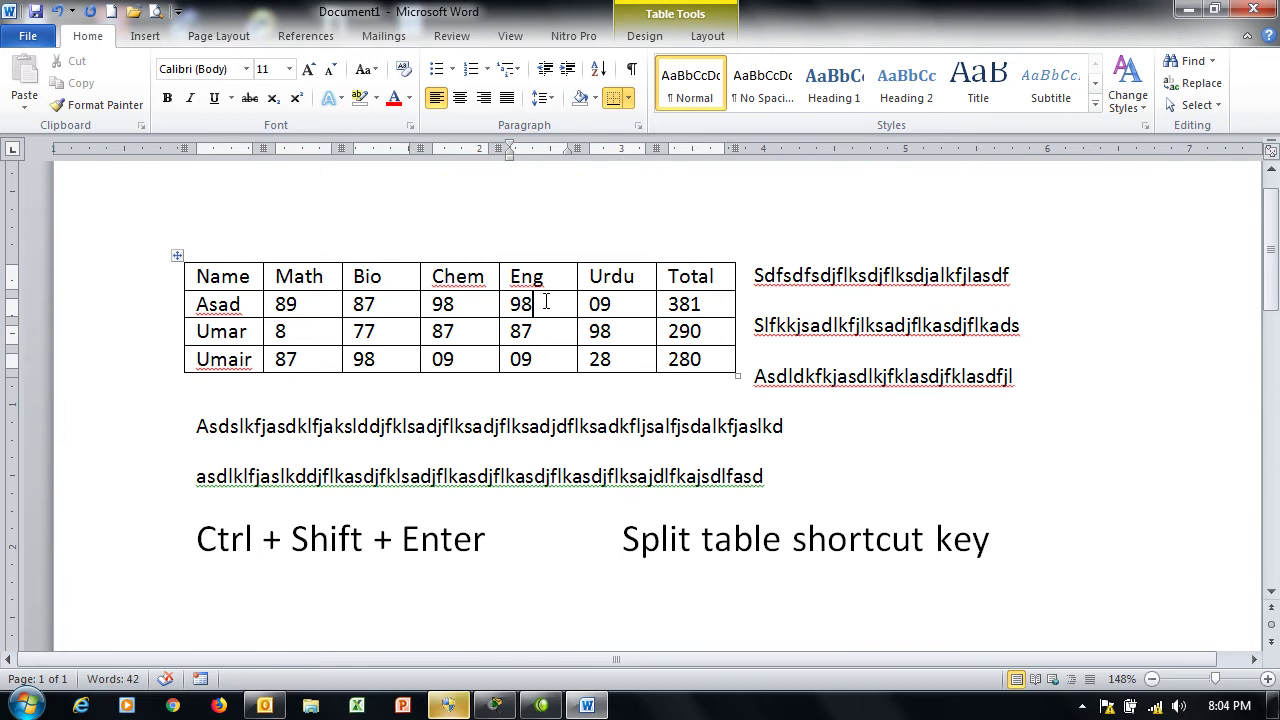
Set the table's text wrapping to None and drag it out to the full page width.
click(707, 36)
click(133, 95)
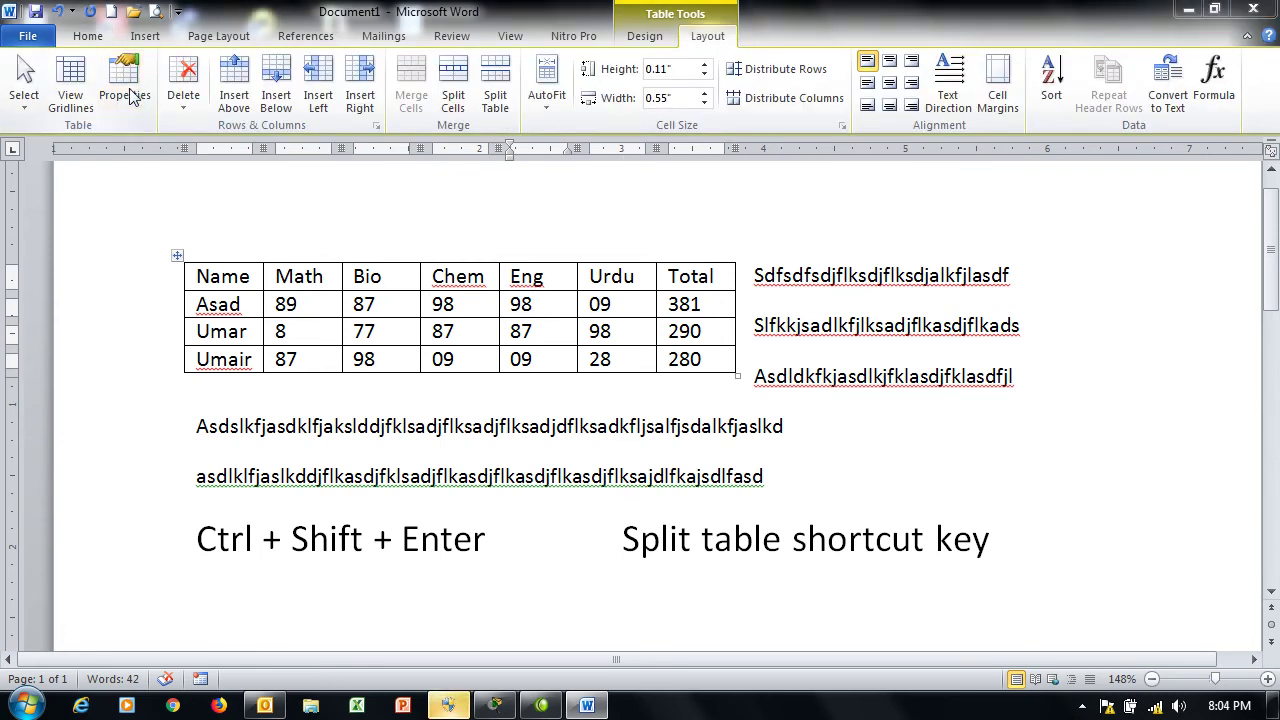
click(482, 370)
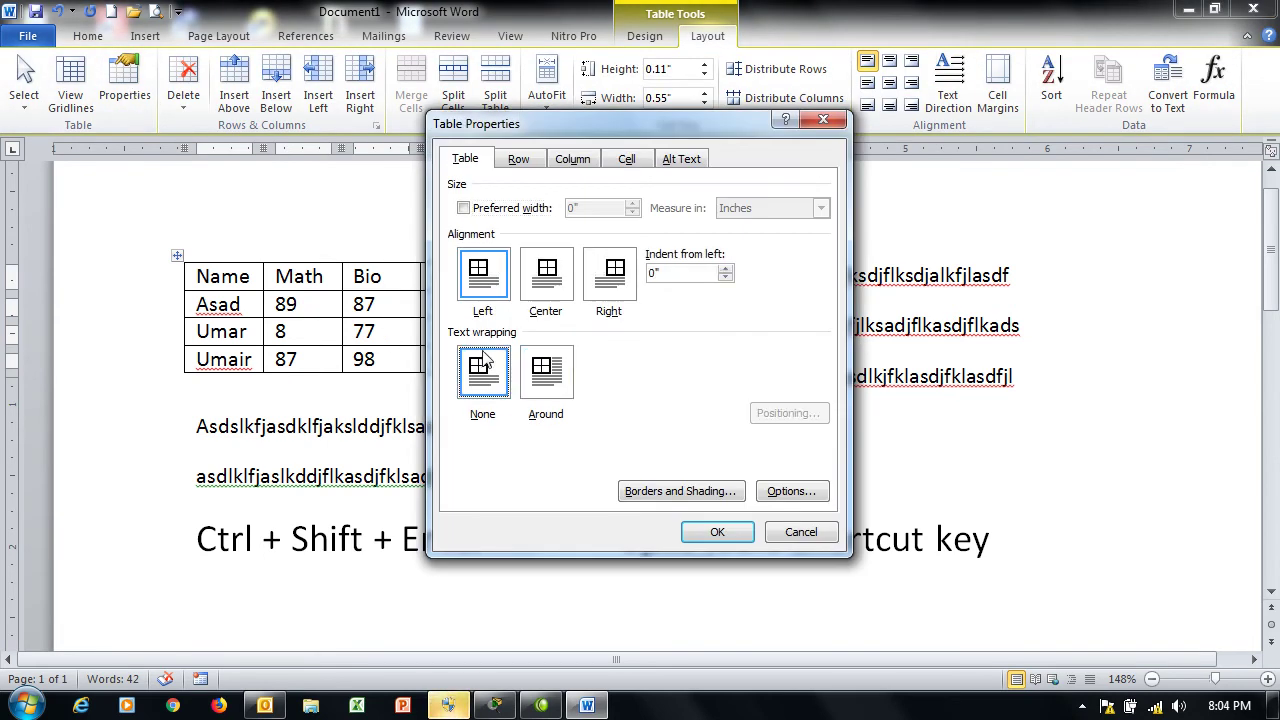
click(728, 533)
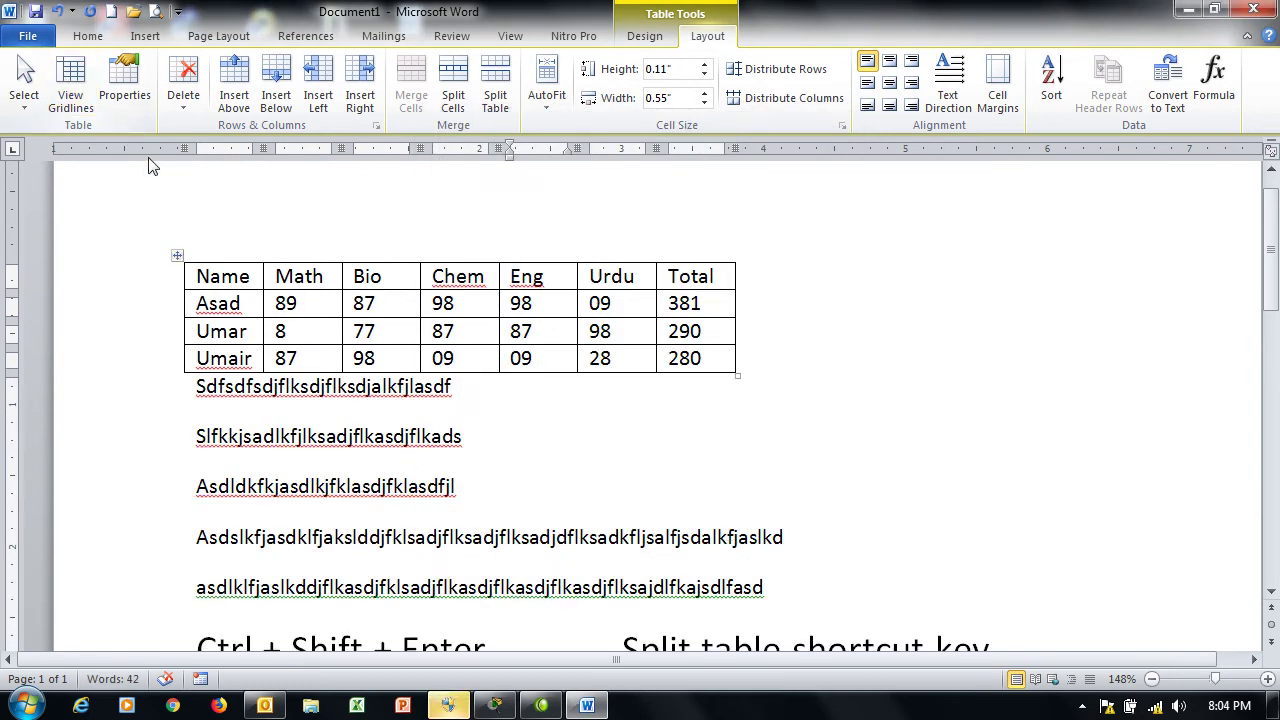
mouse_move(738, 376)
mouse_down()
mouse_move(767, 399)
mouse_move(1074, 437)
mouse_up()
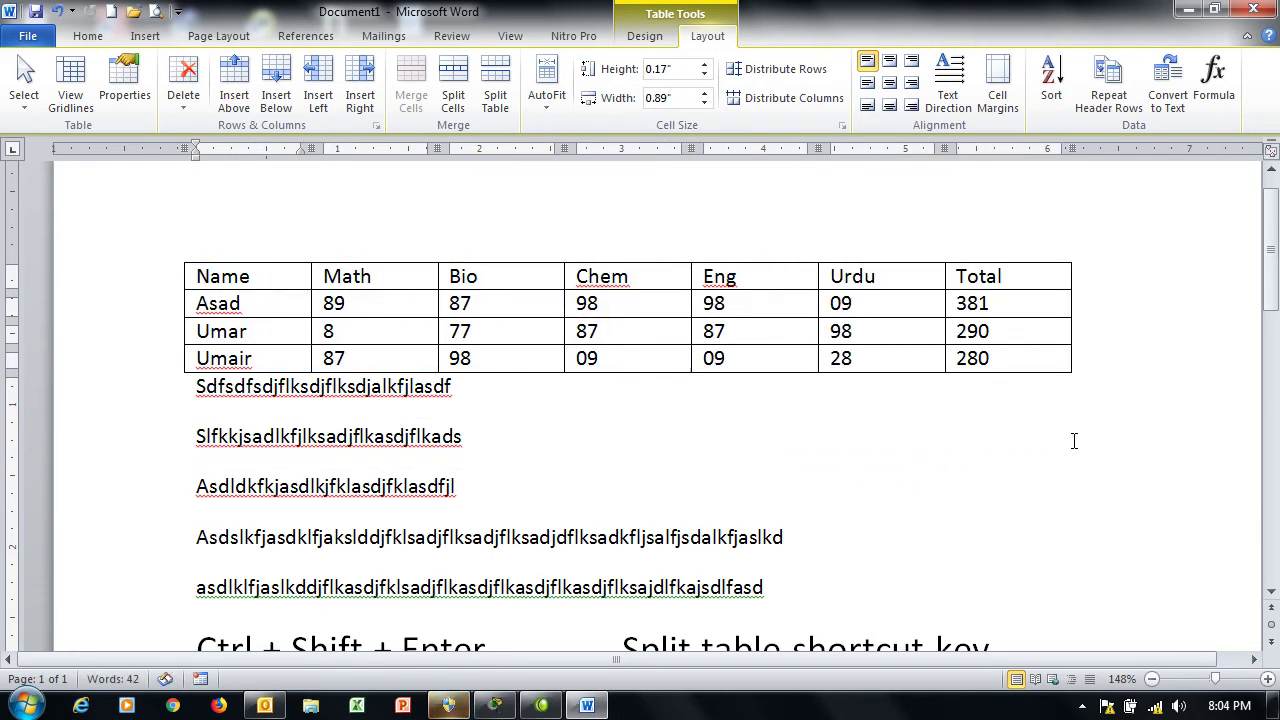
Use the Eraser to remove the cell borders under the Total 280 and Eng 09 cells.
click(640, 37)
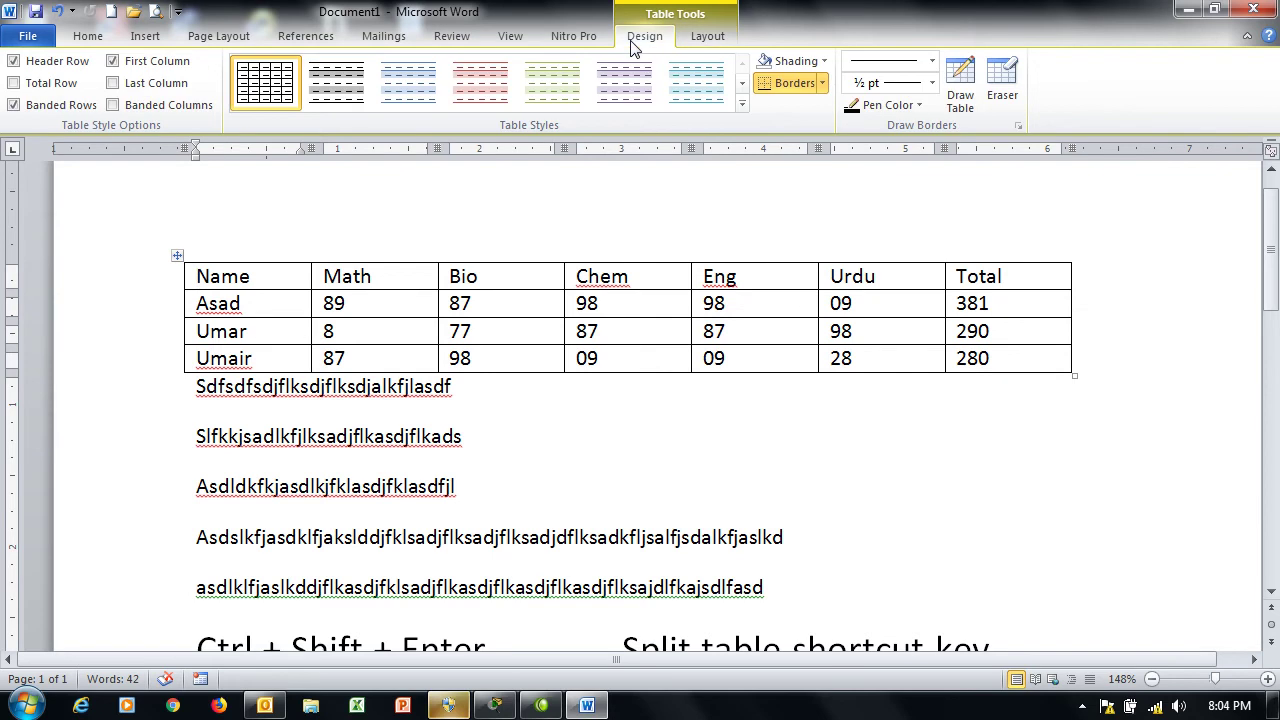
click(1003, 82)
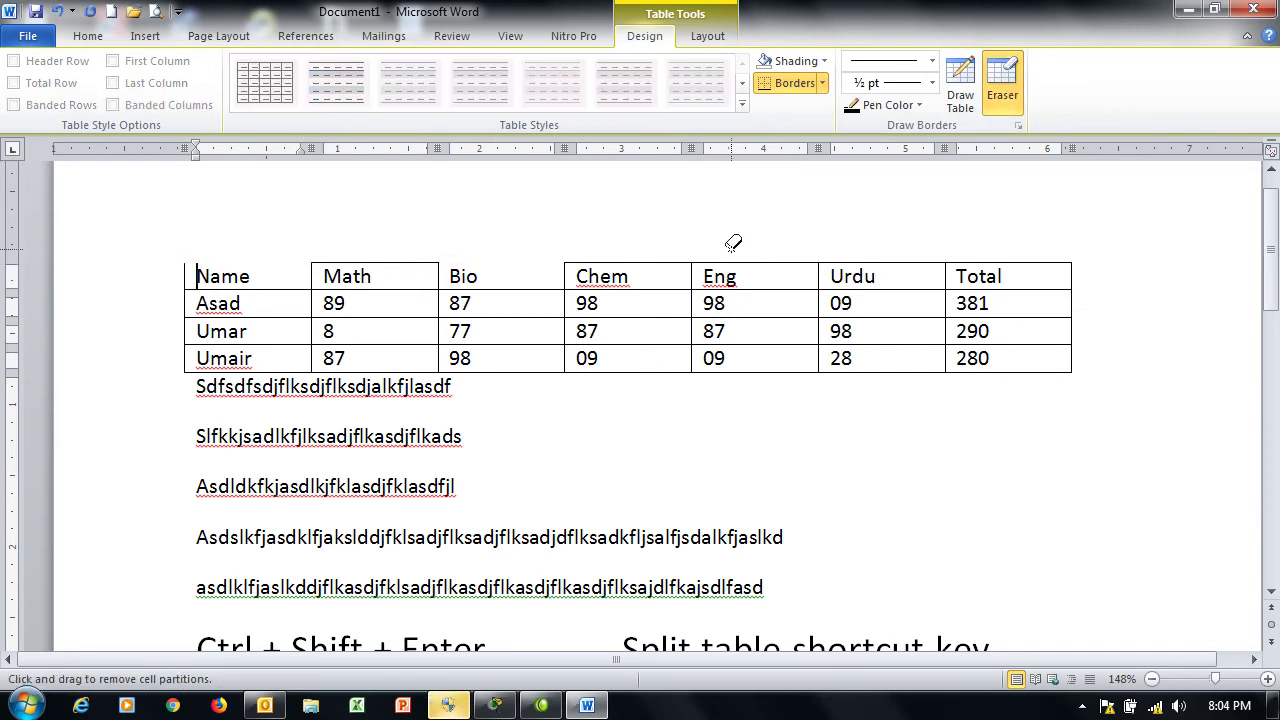
click(1005, 262)
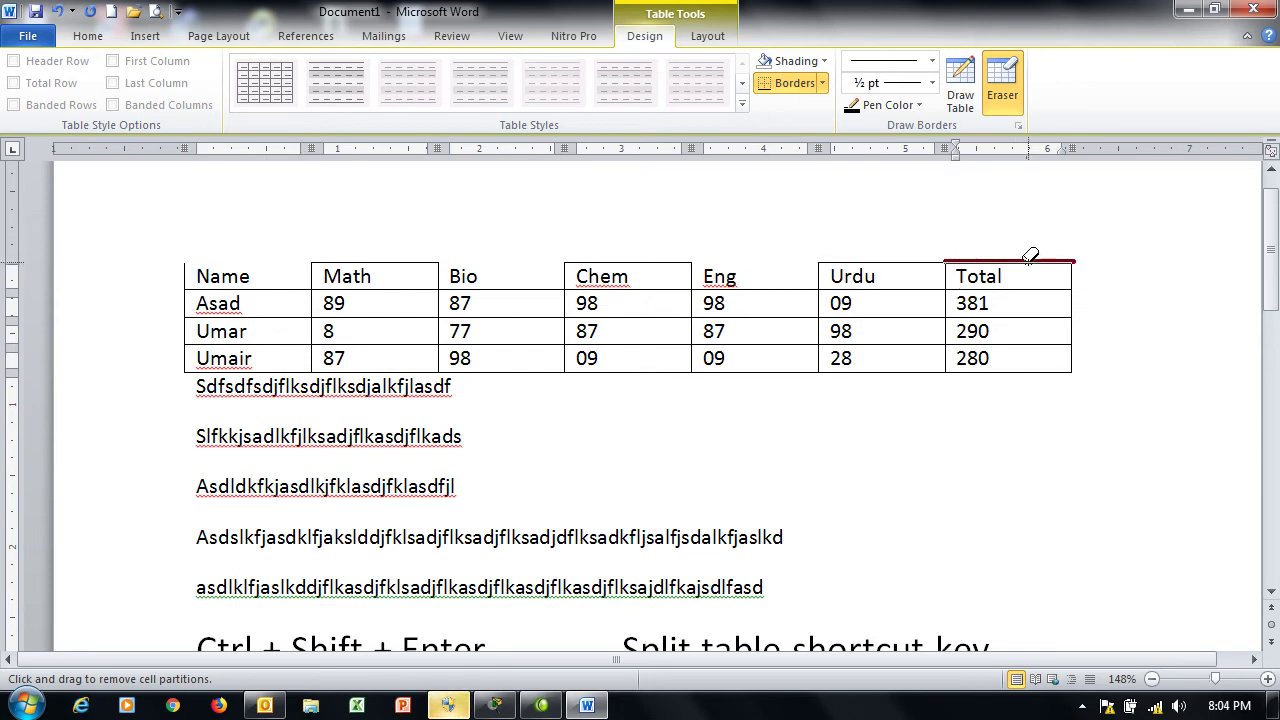
click(1025, 370)
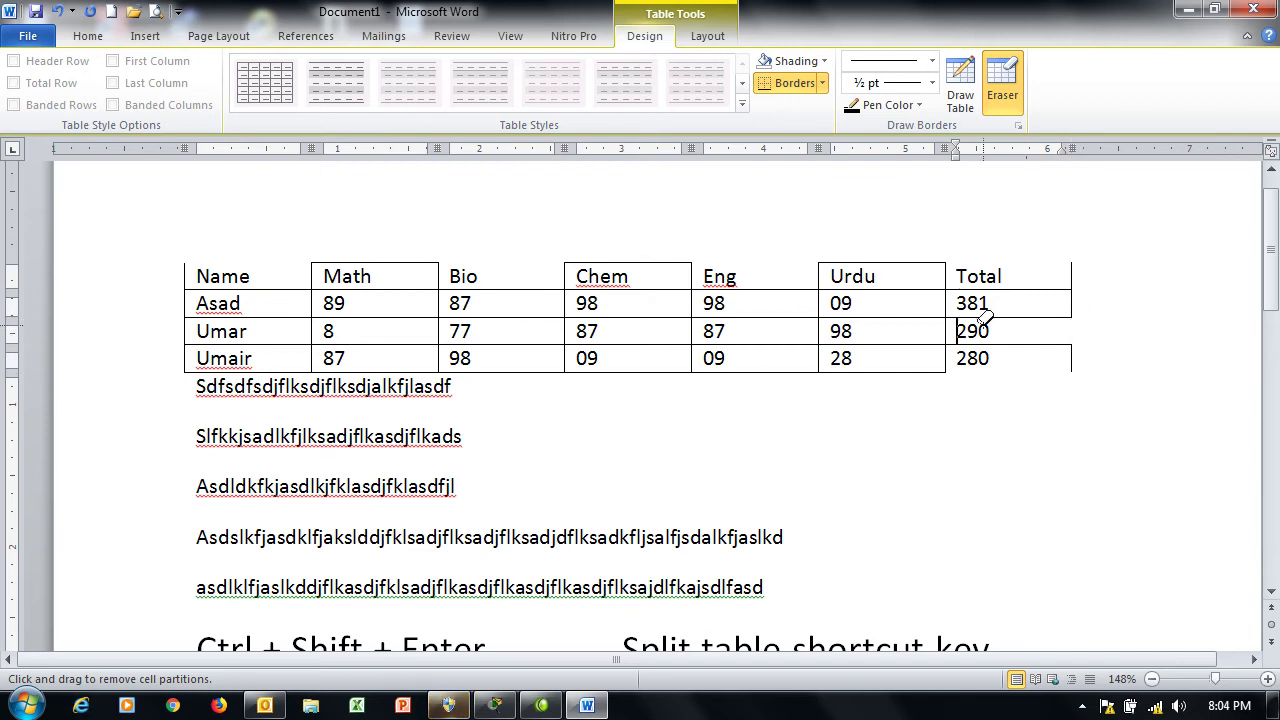
click(759, 370)
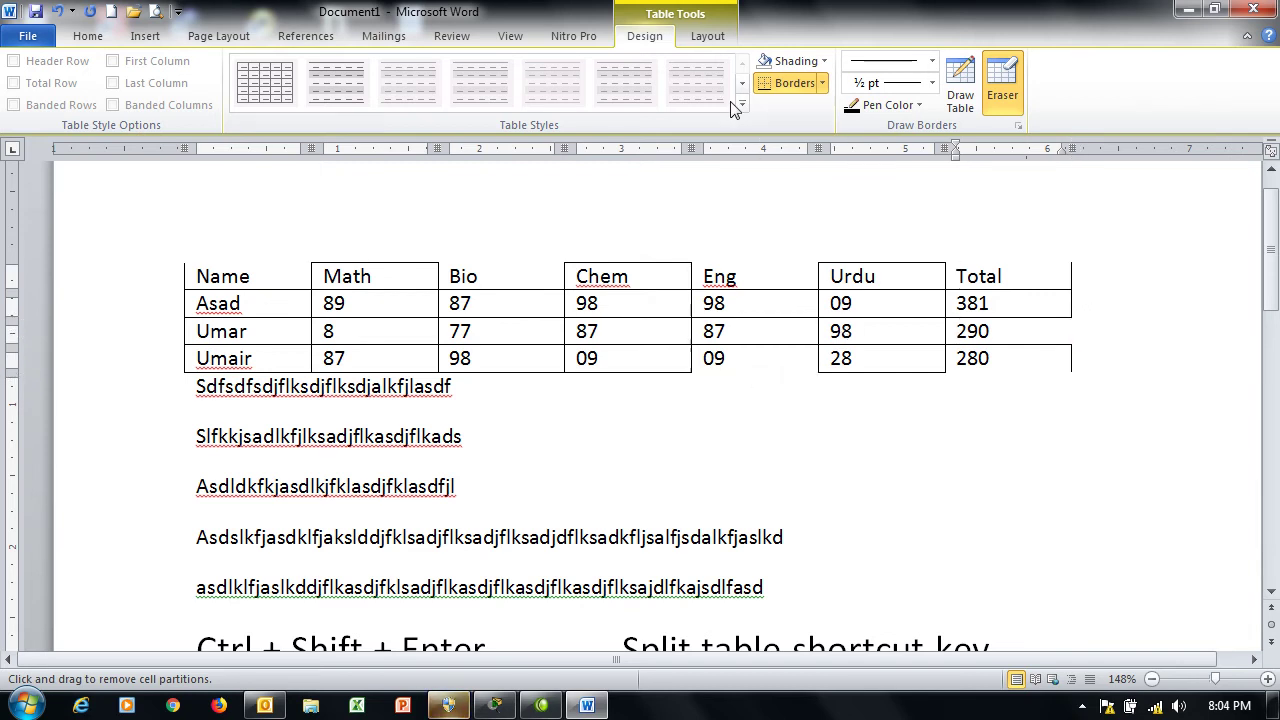
click(716, 34)
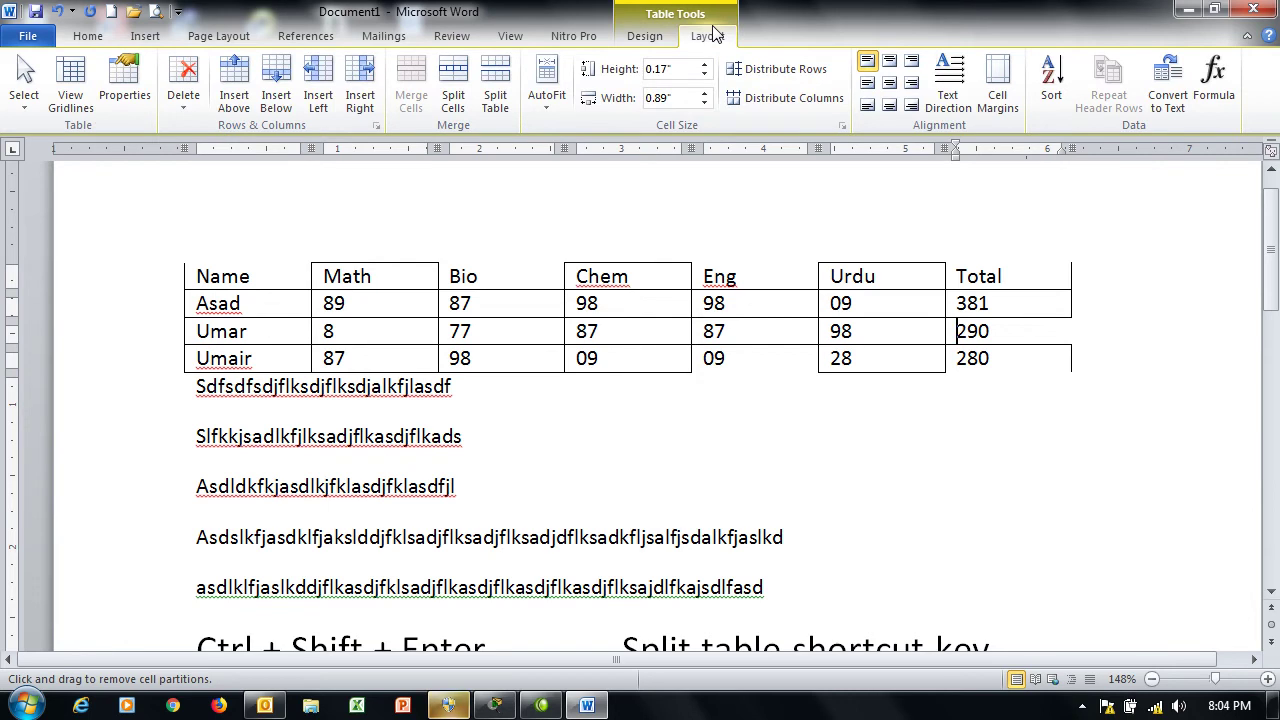
click(75, 85)
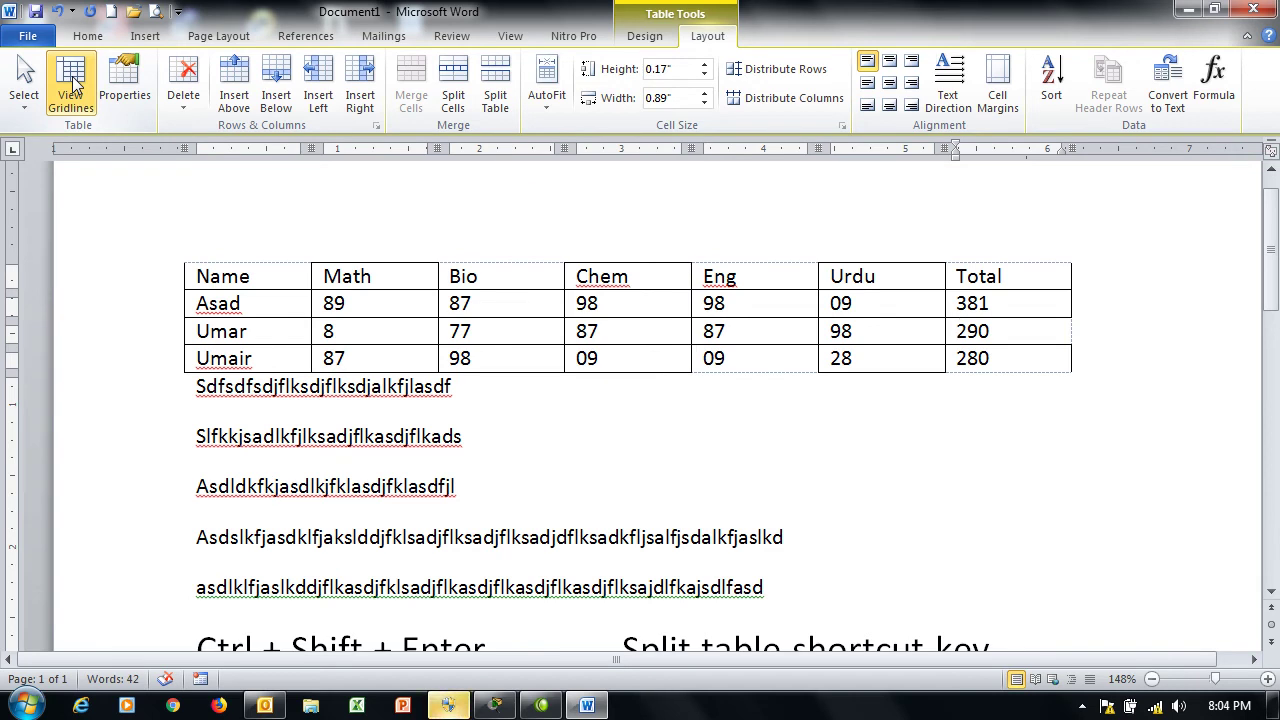
click(73, 84)
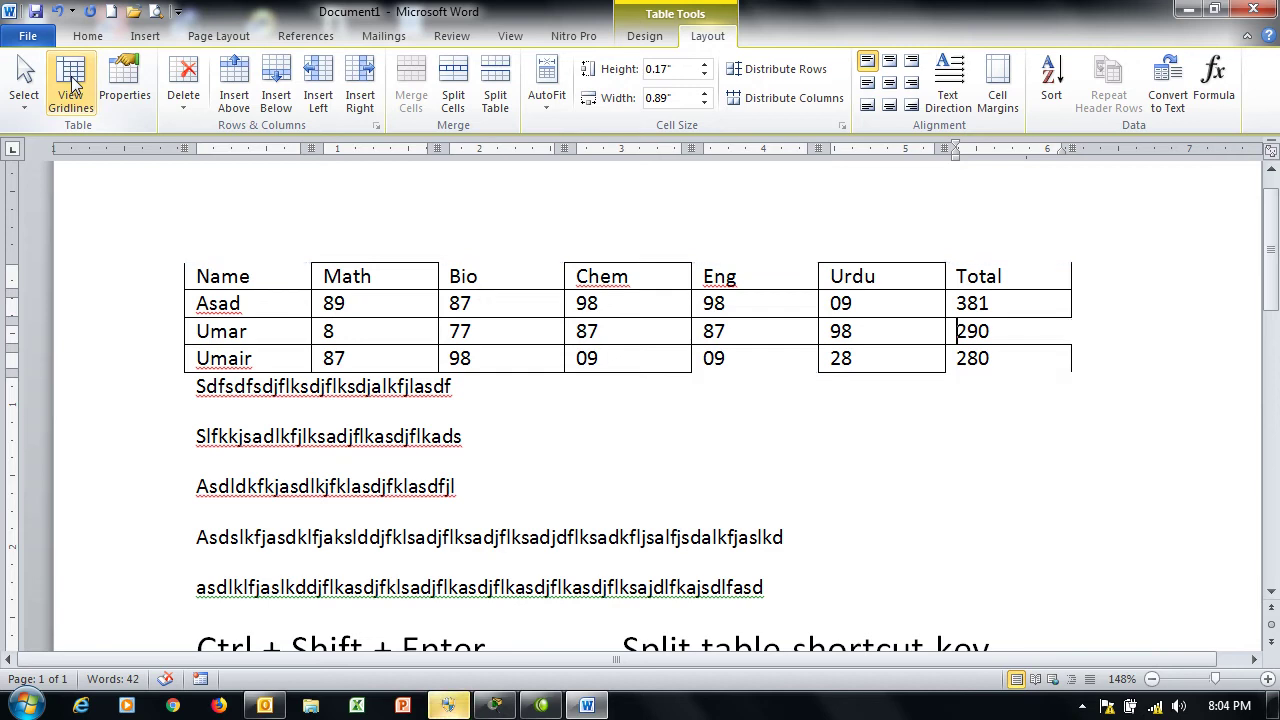
click(73, 84)
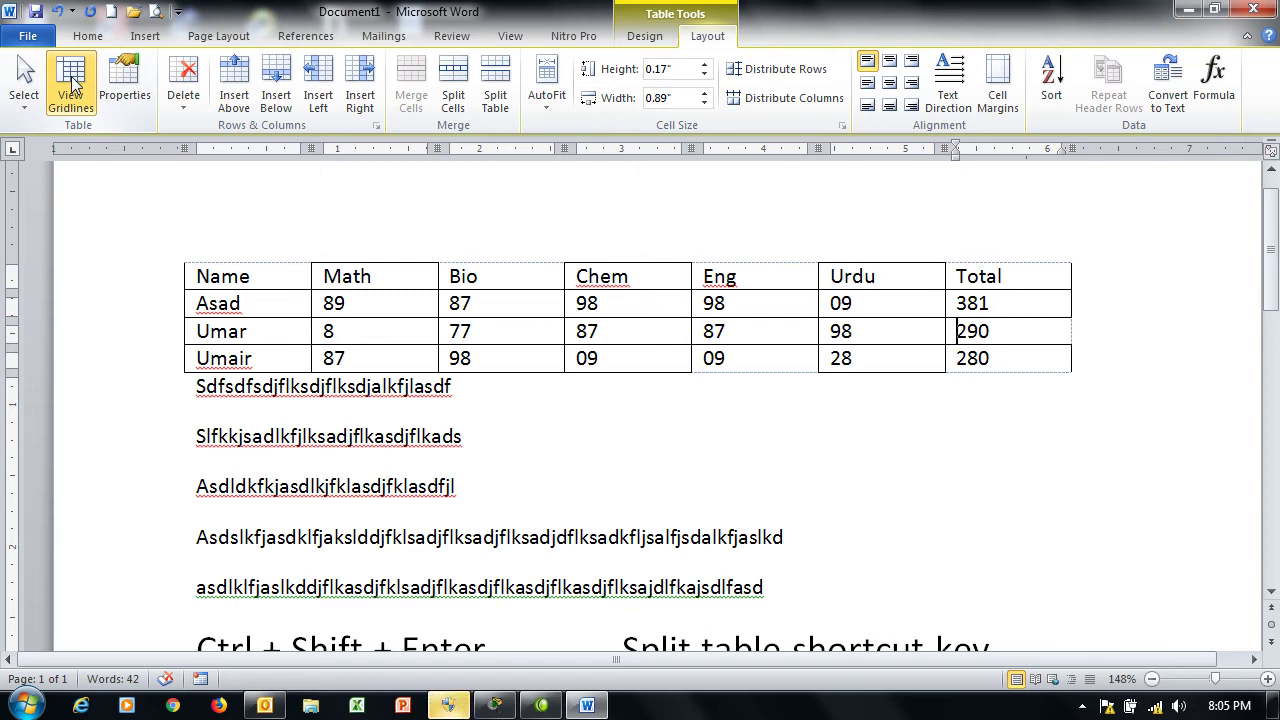
click(70, 84)
click(70, 84)
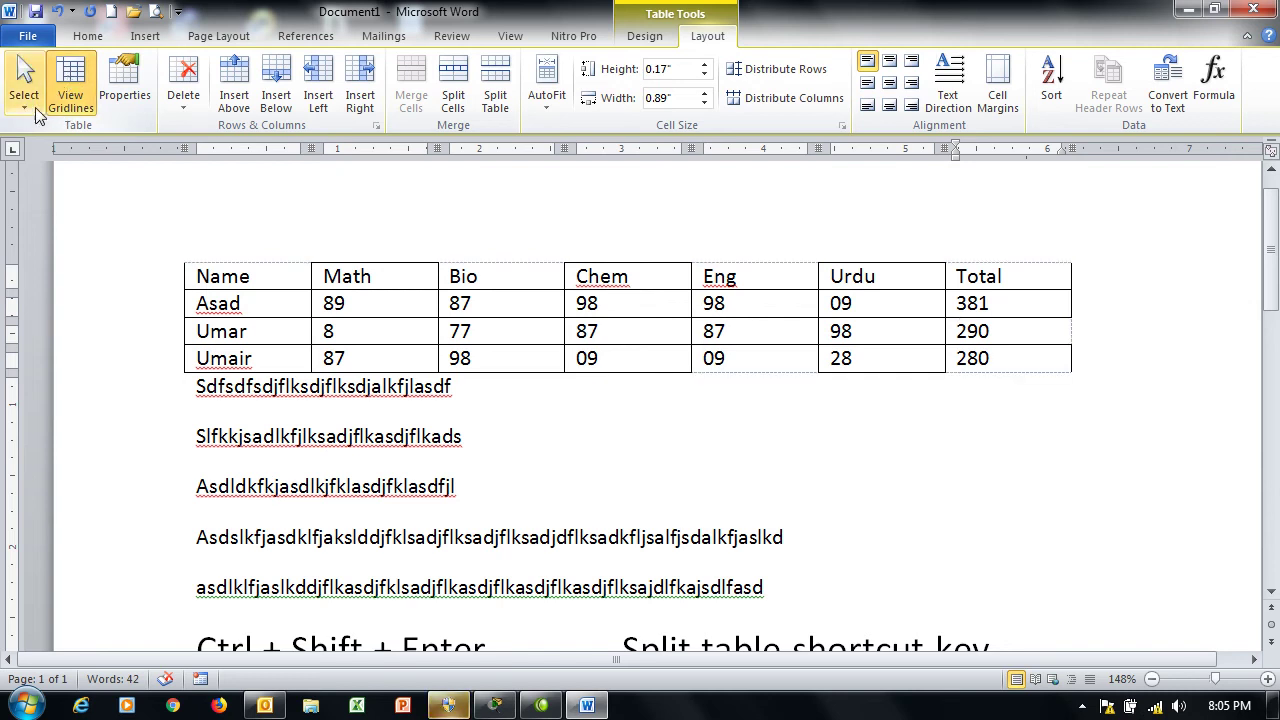
click(210, 211)
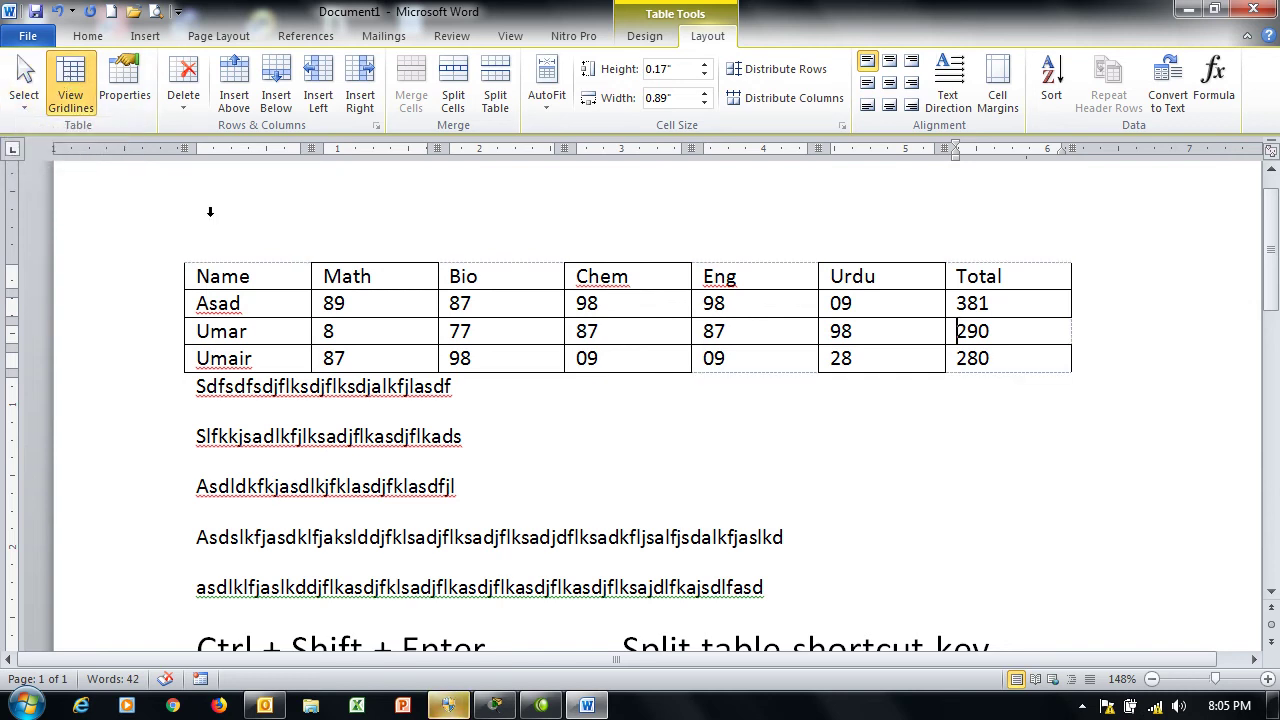
key(ctrl+p)
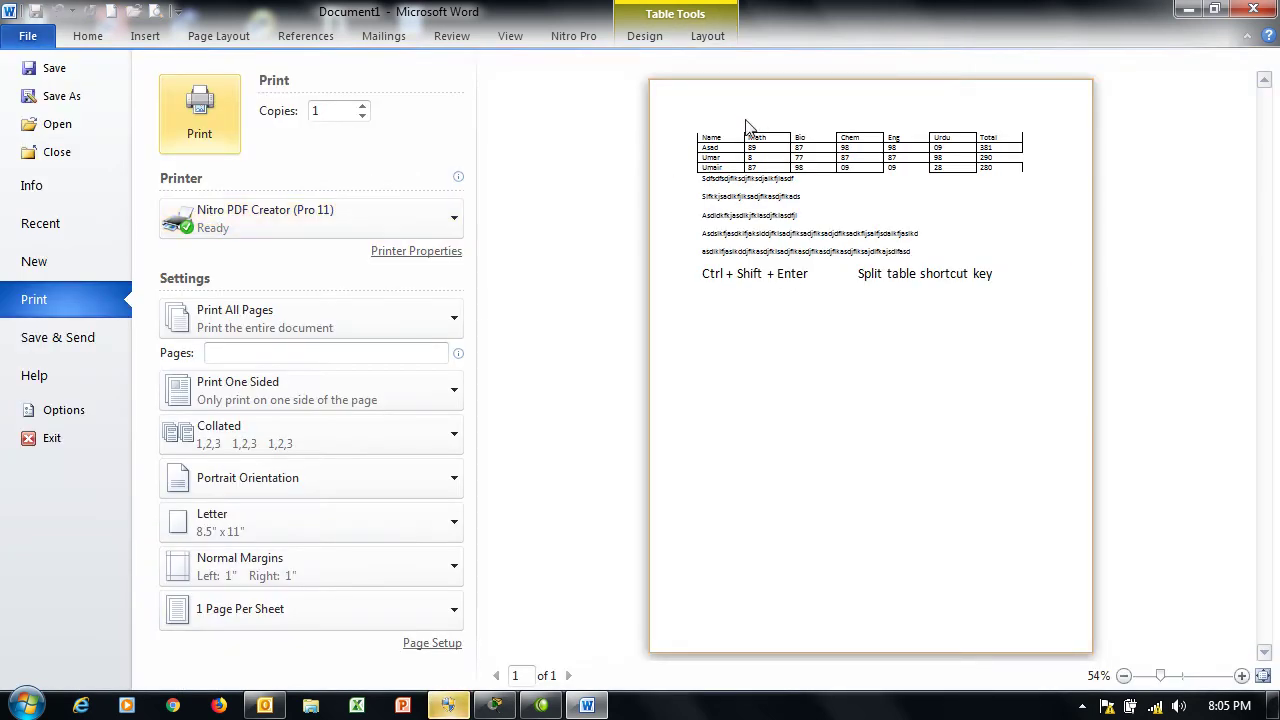
key(Escape)
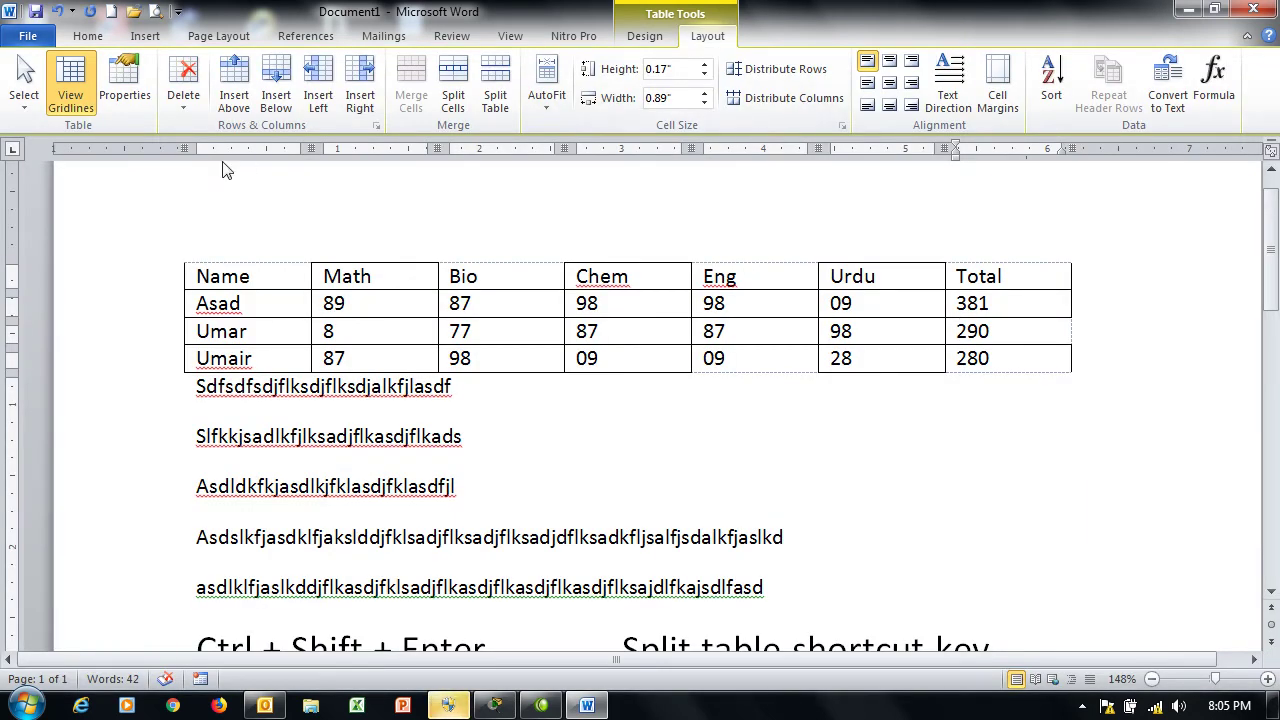
Select the whole marks table and apply All Borders so every gridline is solid.
click(24, 90)
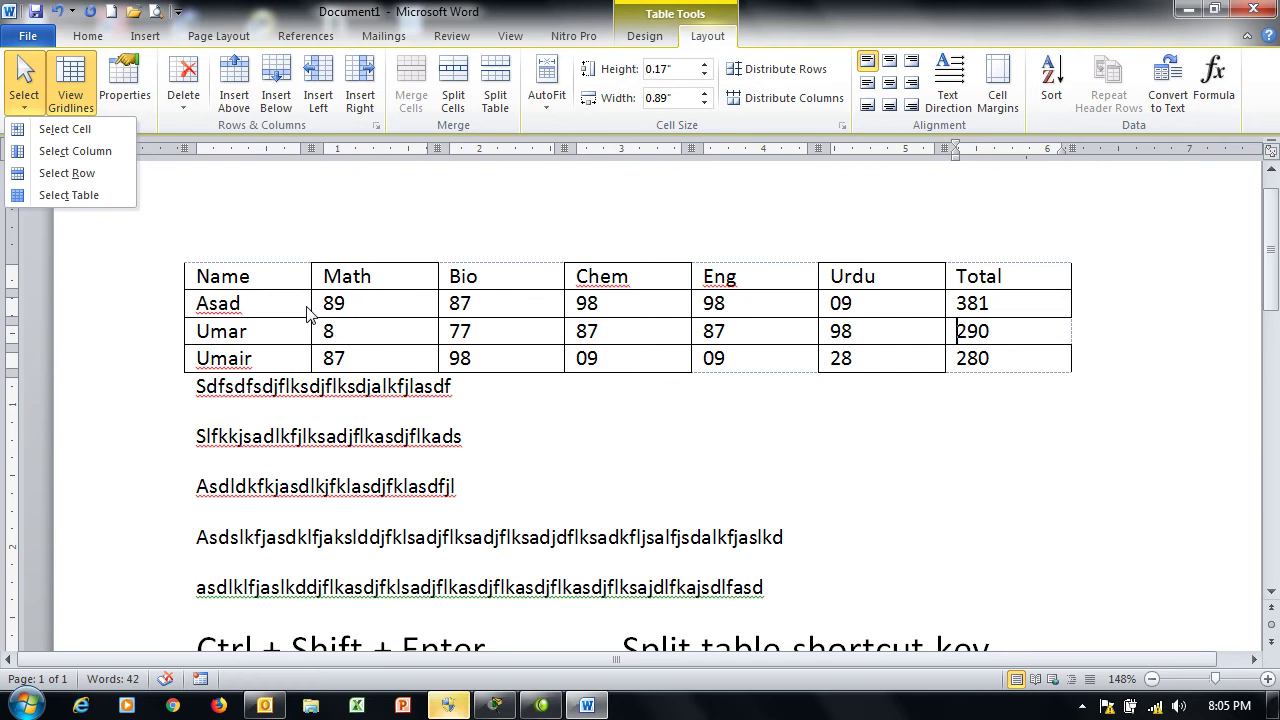
click(177, 256)
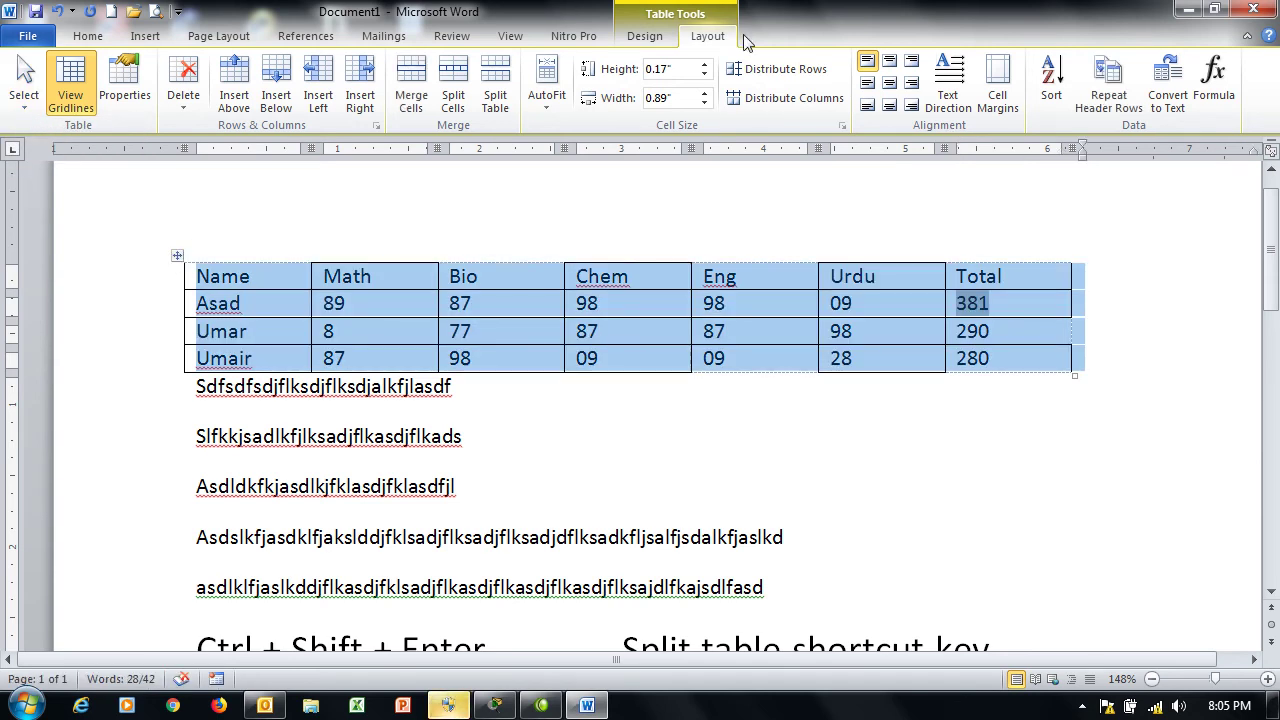
click(634, 42)
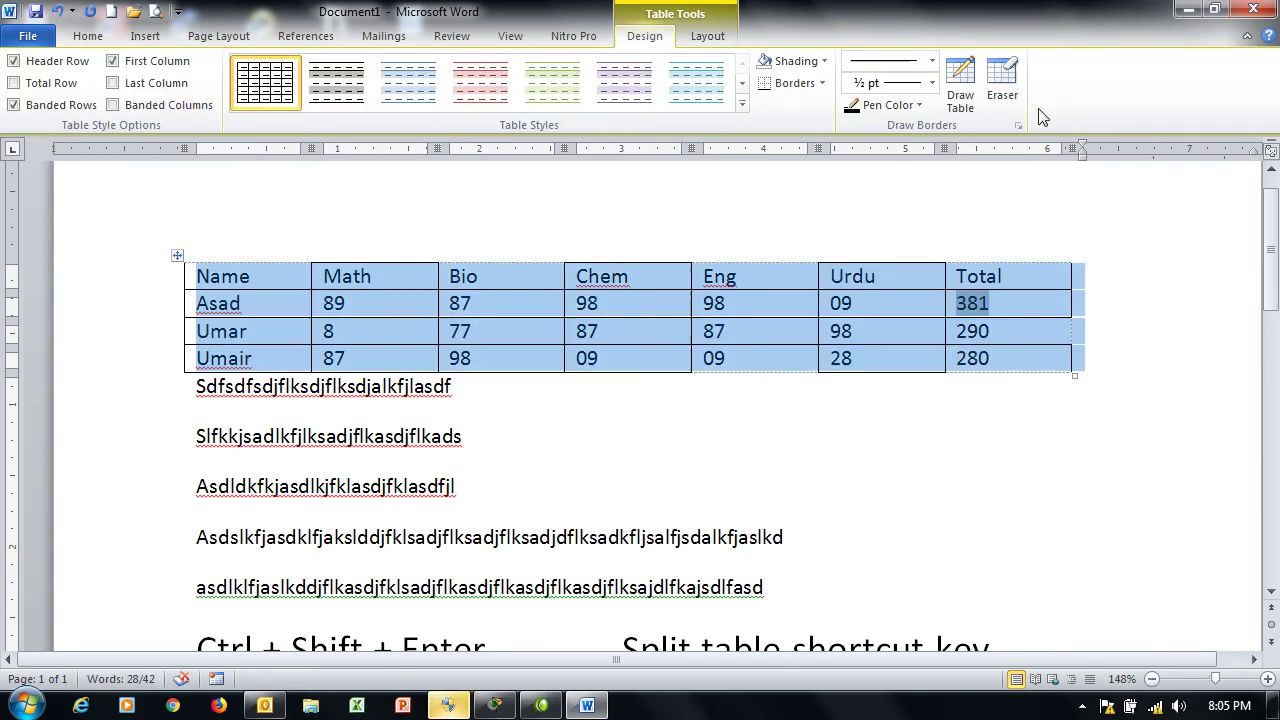
click(824, 86)
click(818, 215)
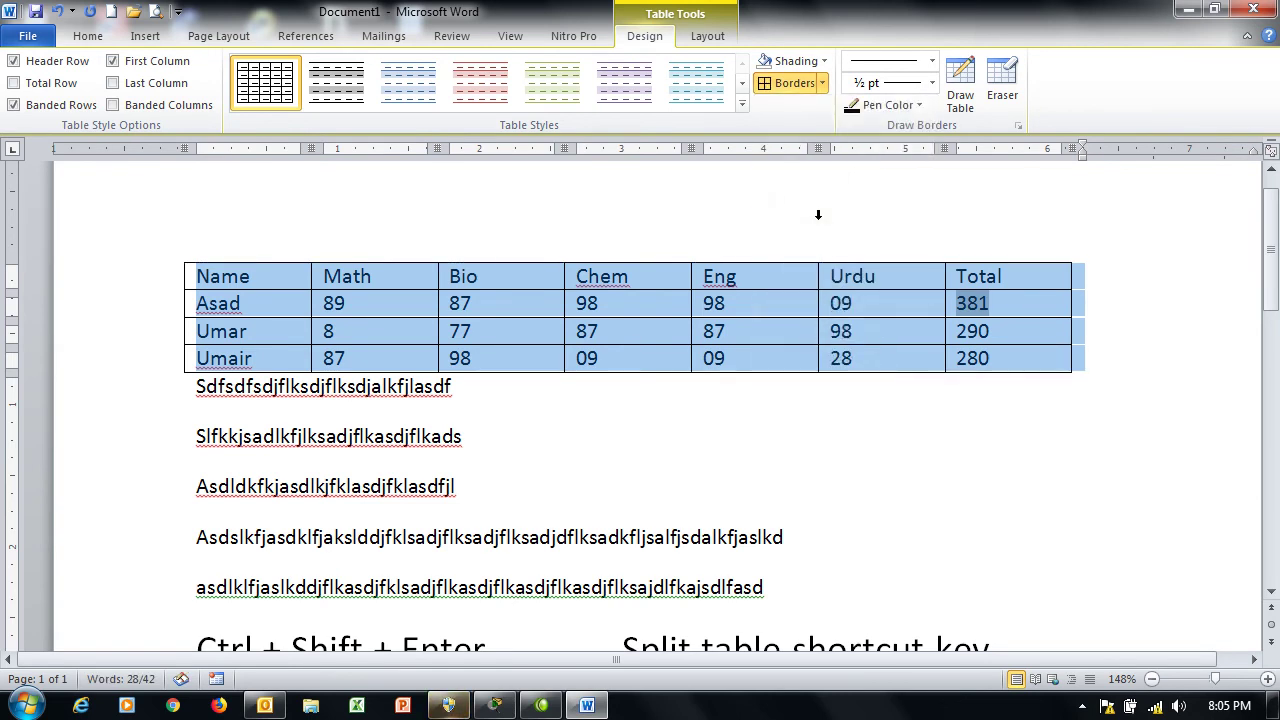
click(254, 277)
click(707, 36)
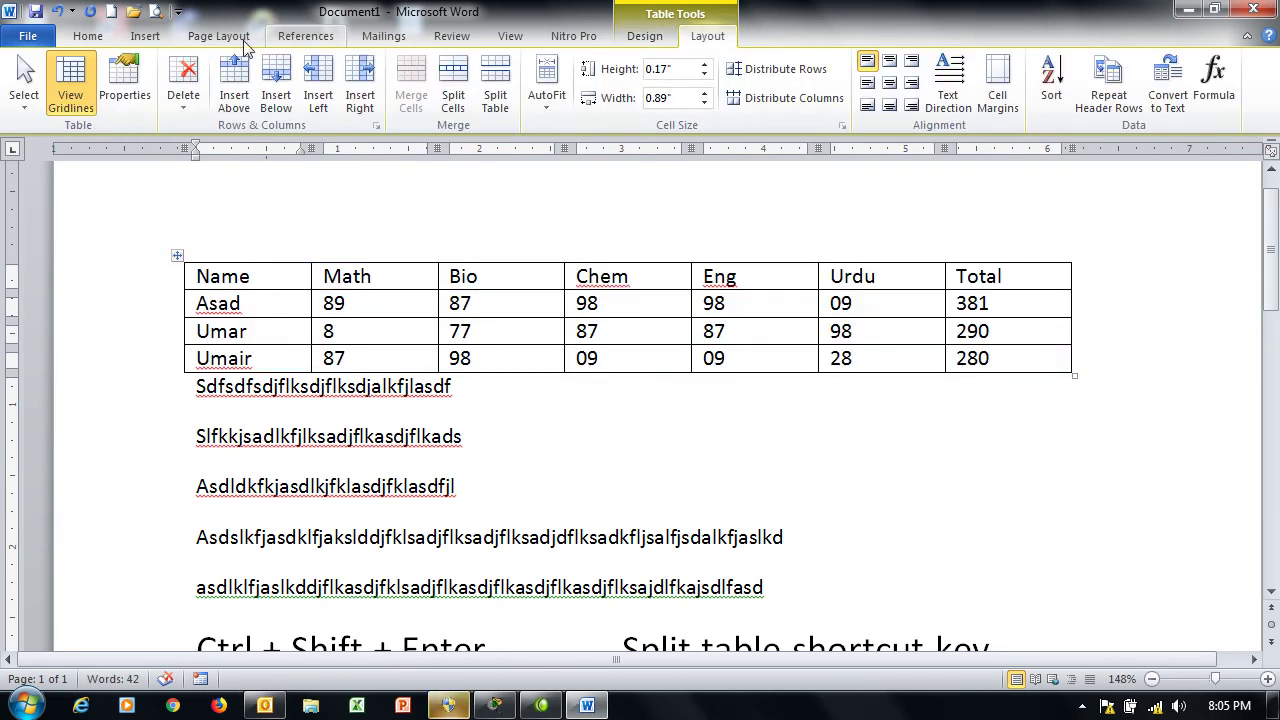
click(24, 104)
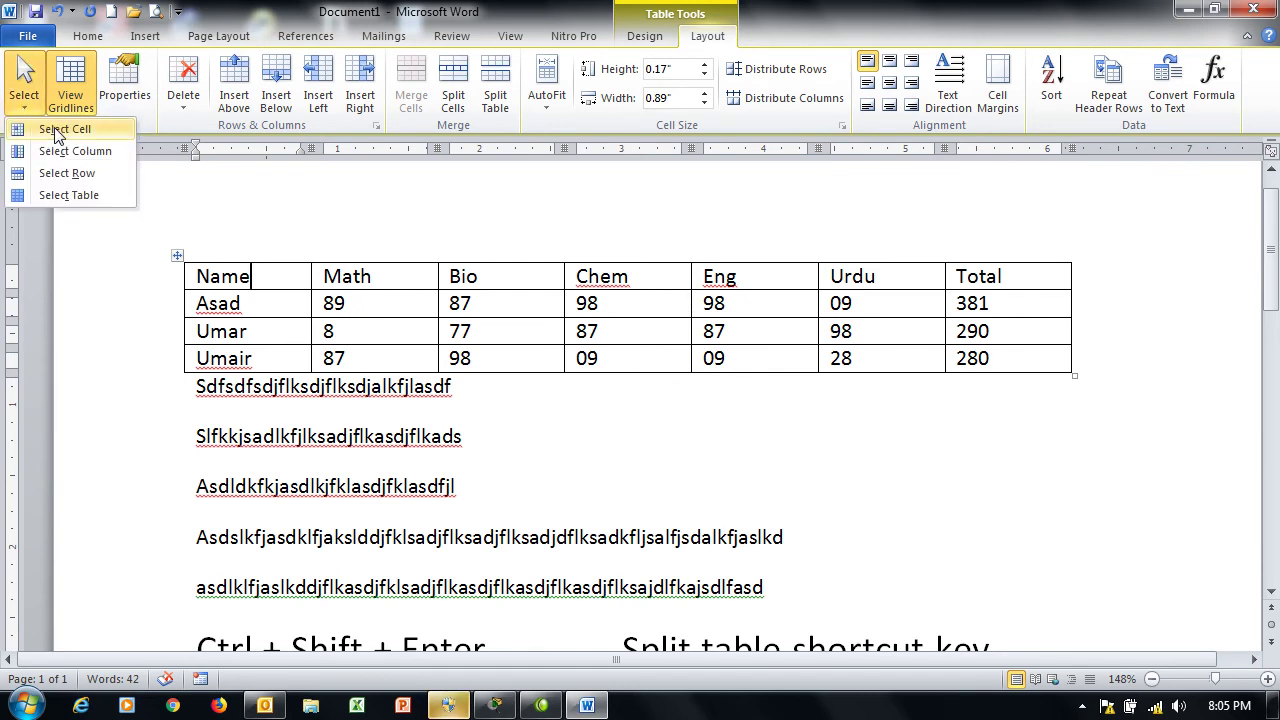
click(60, 129)
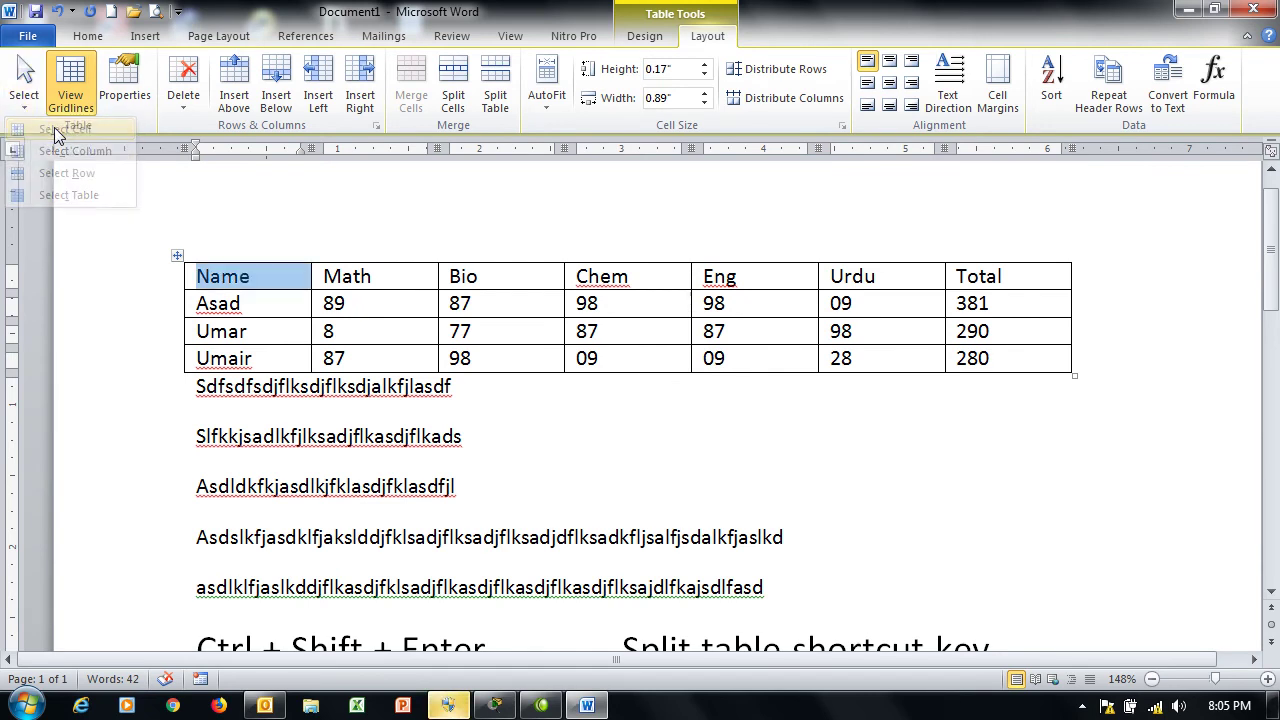
click(268, 288)
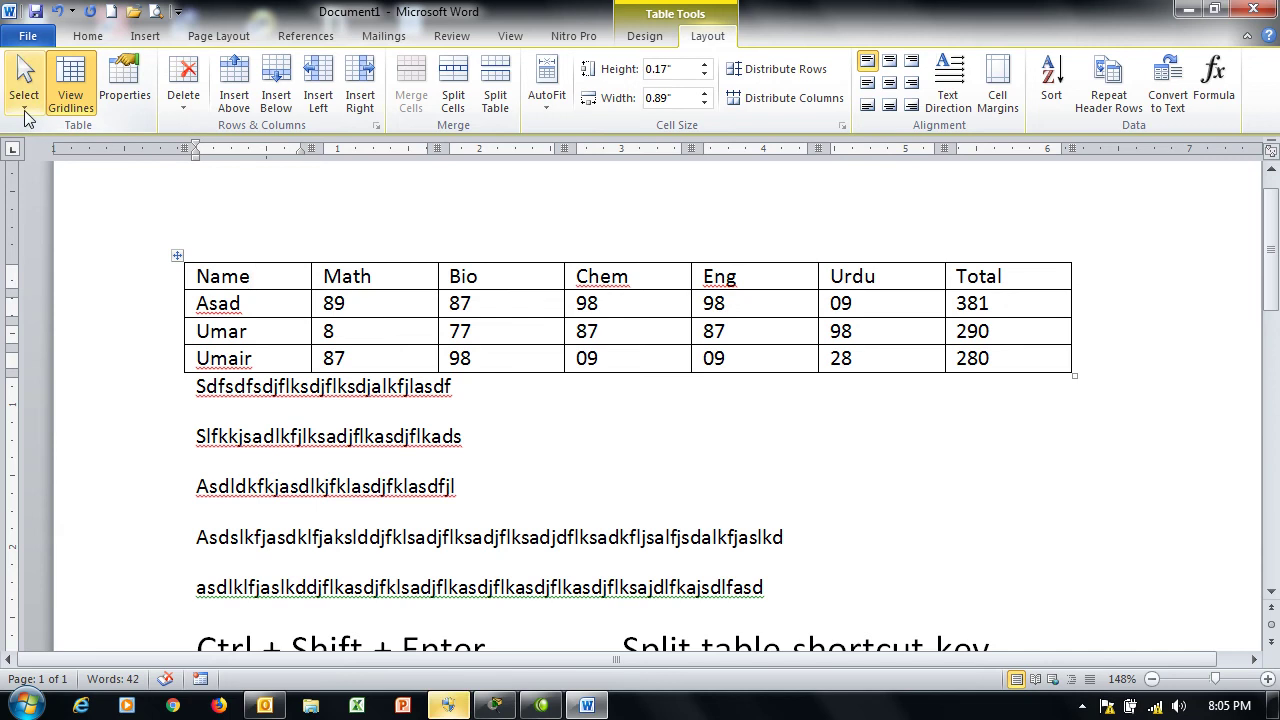
click(24, 104)
click(55, 150)
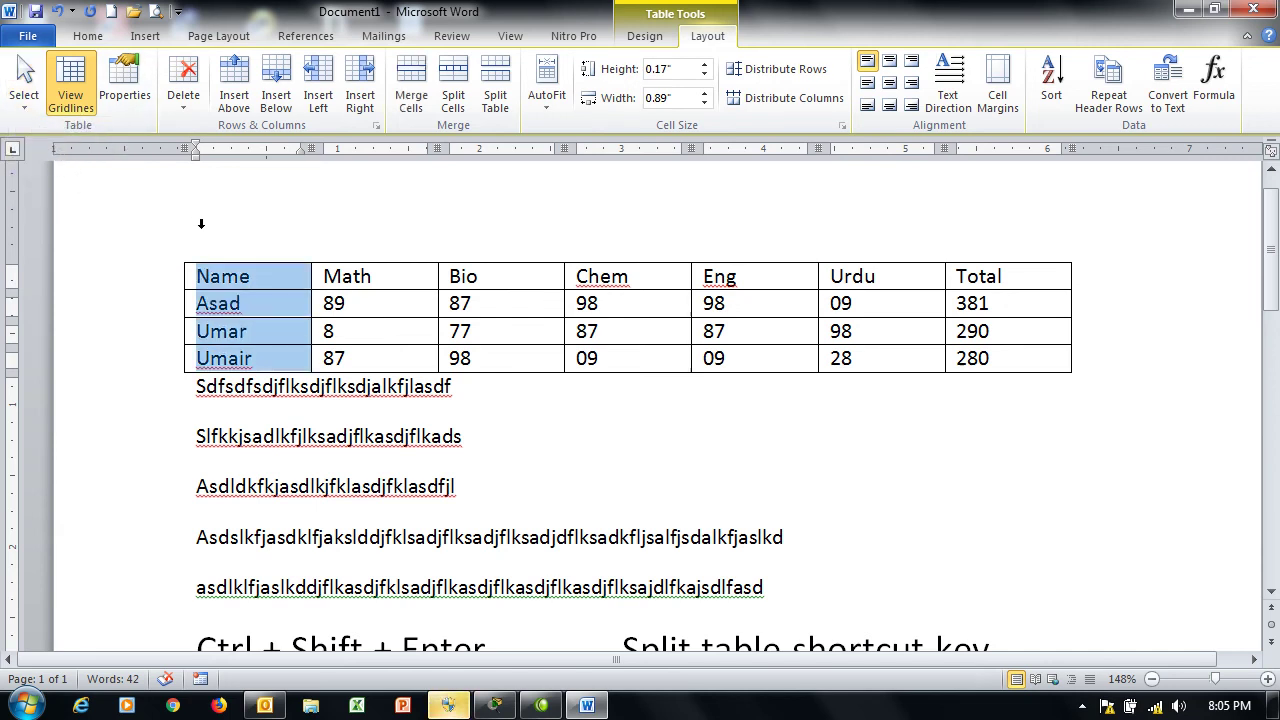
click(252, 300)
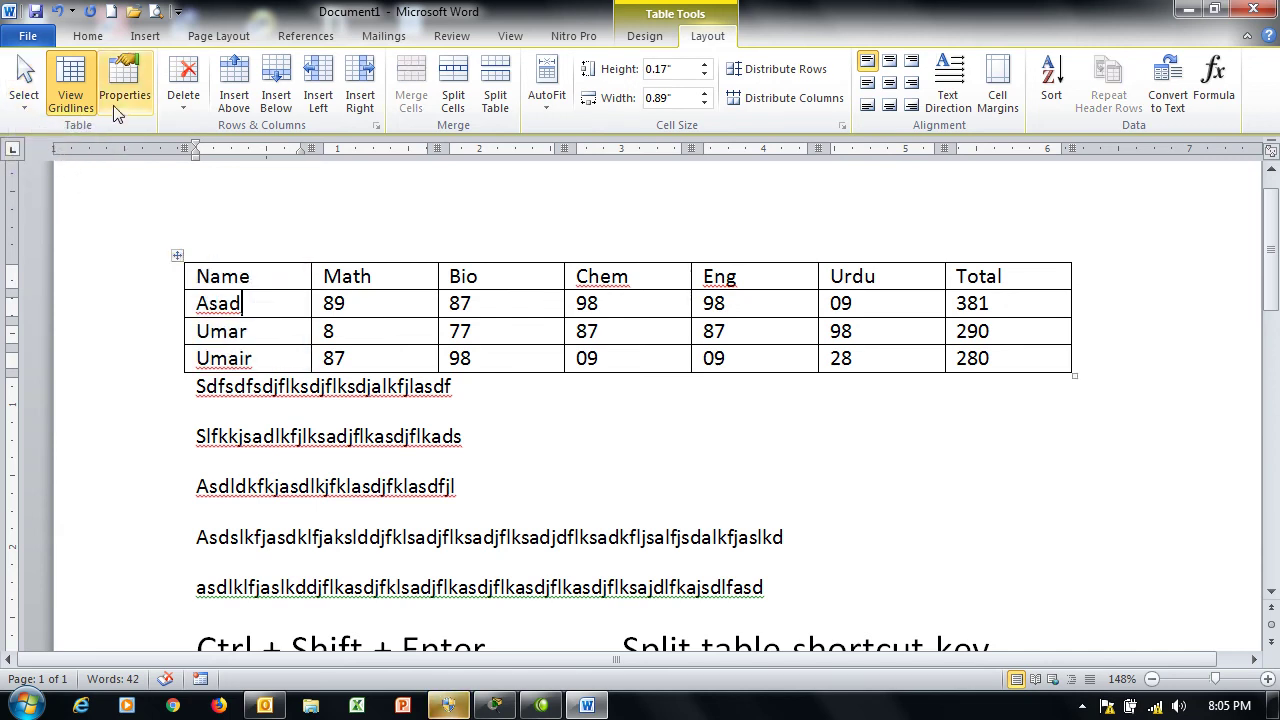
click(25, 102)
click(60, 172)
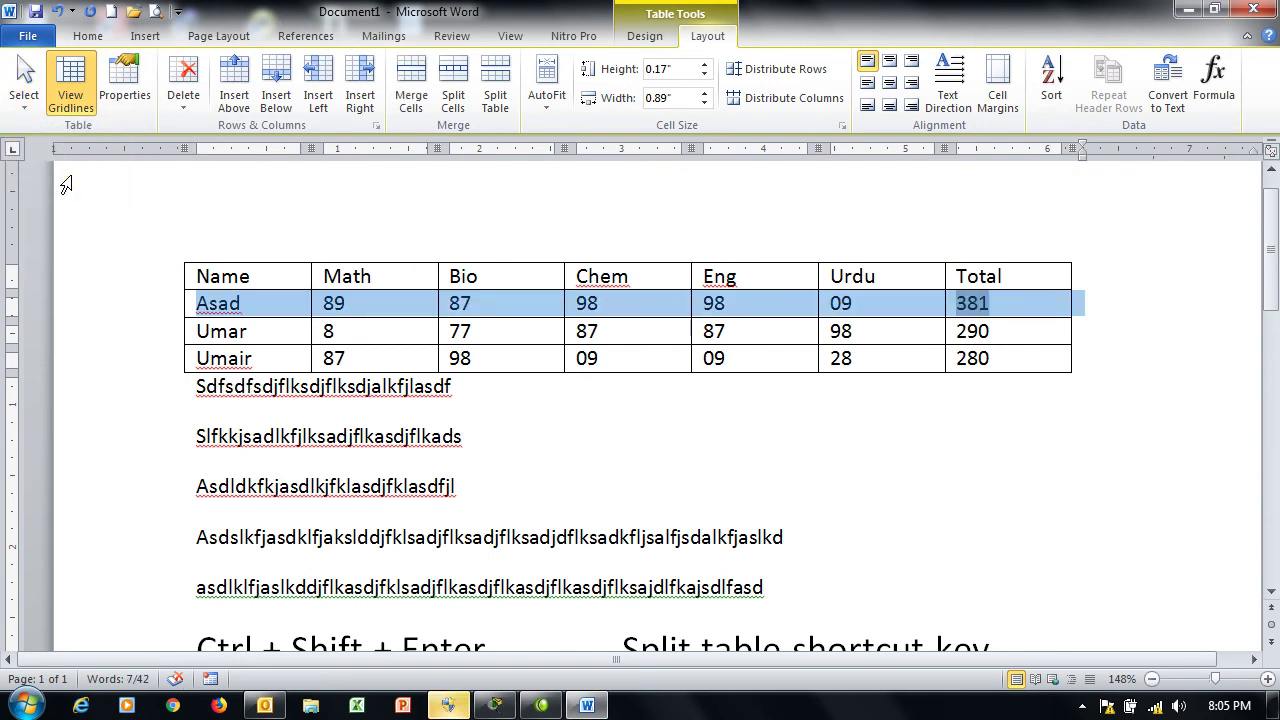
click(250, 310)
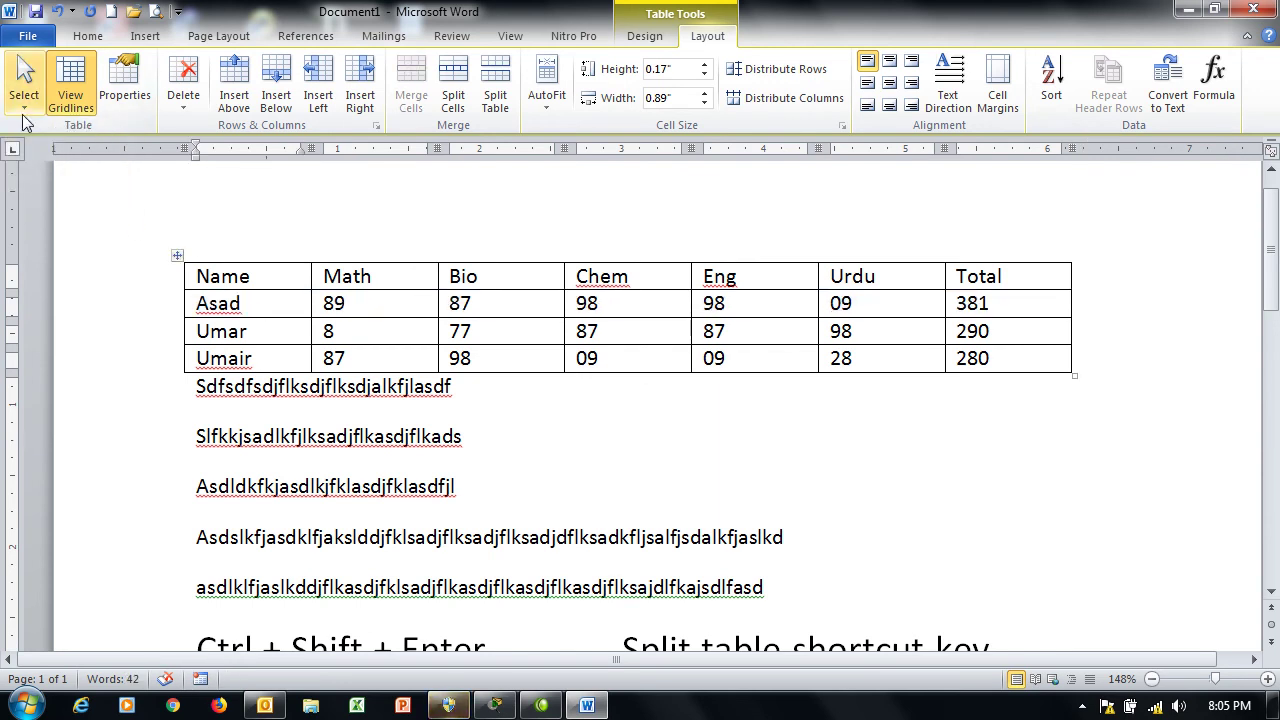
click(25, 80)
click(68, 195)
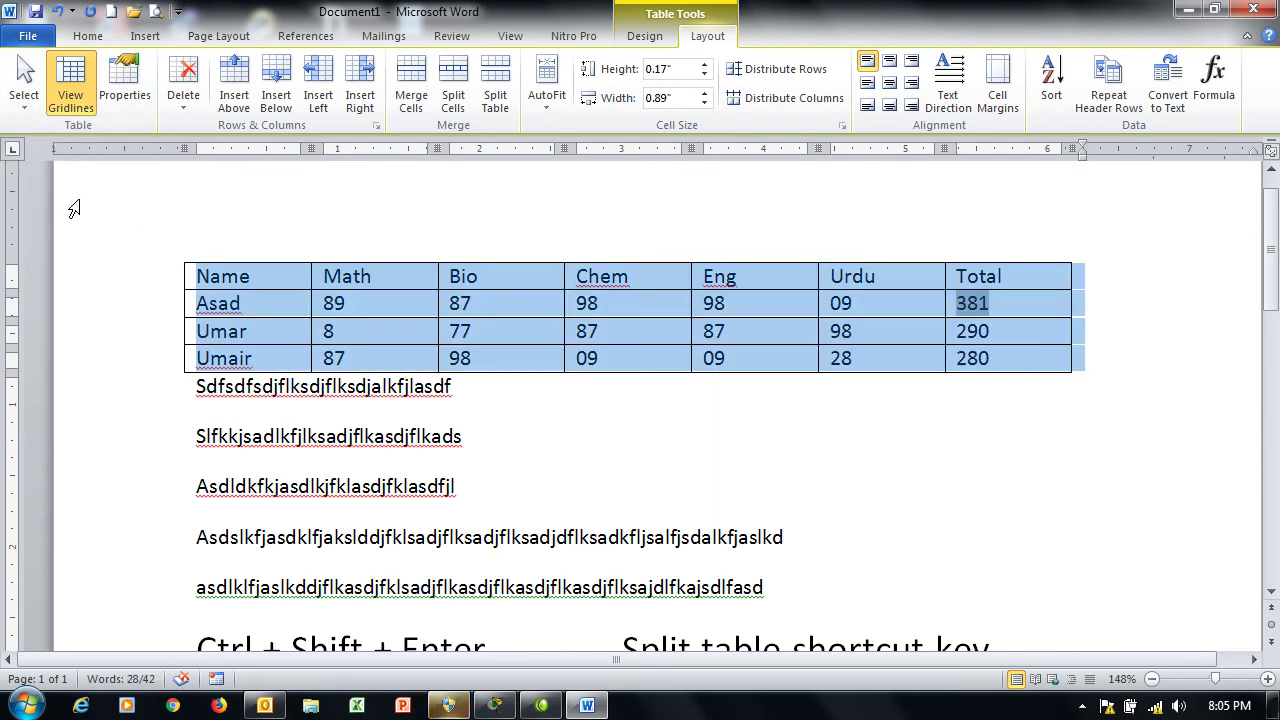
click(268, 314)
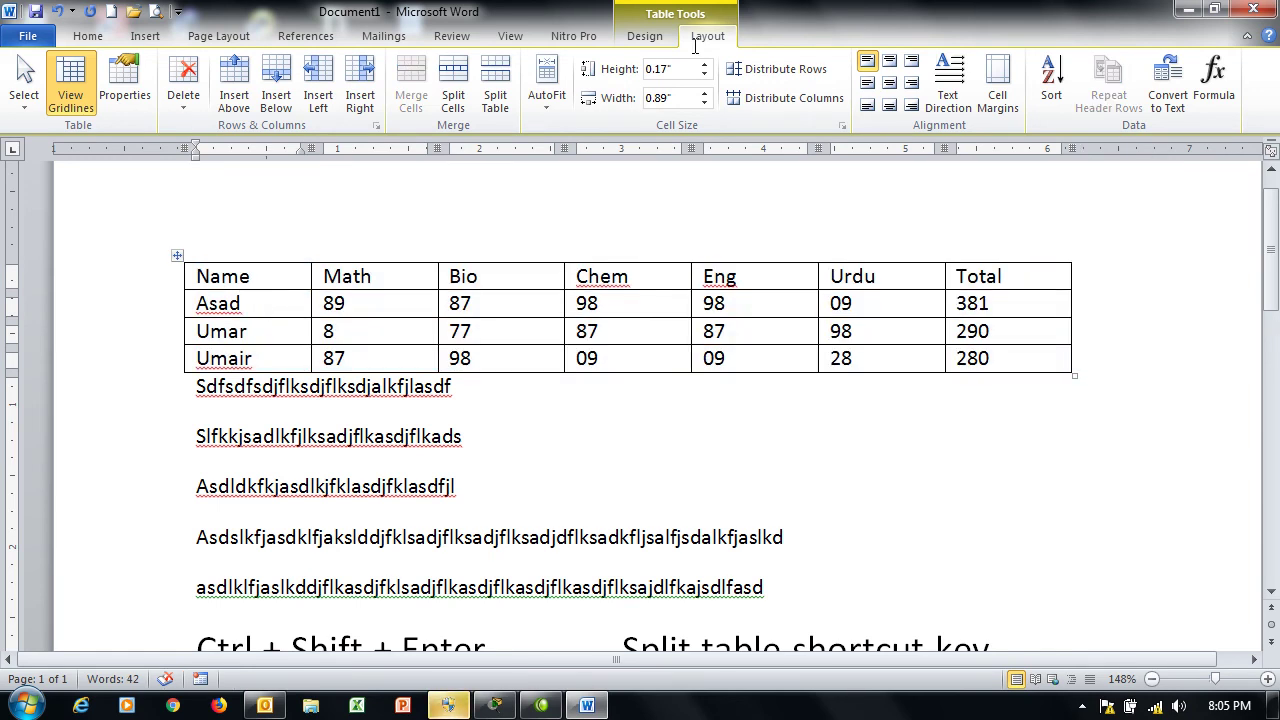
click(645, 36)
click(689, 36)
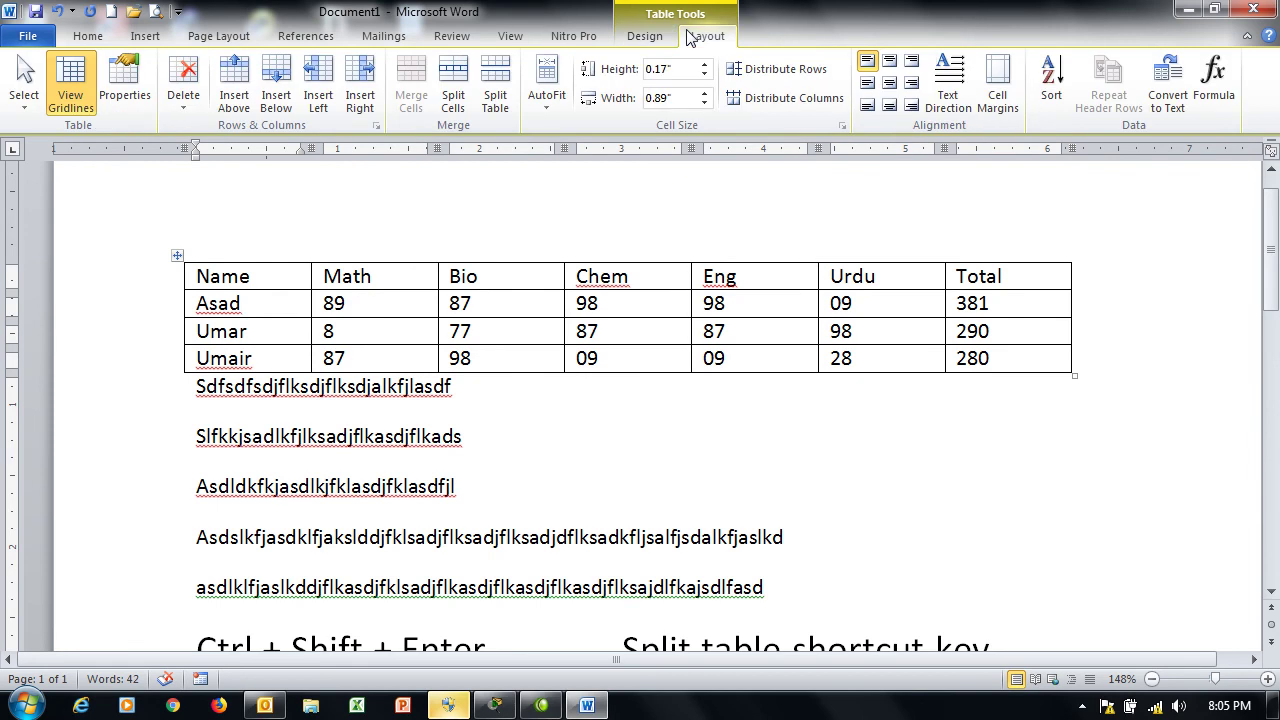
click(756, 417)
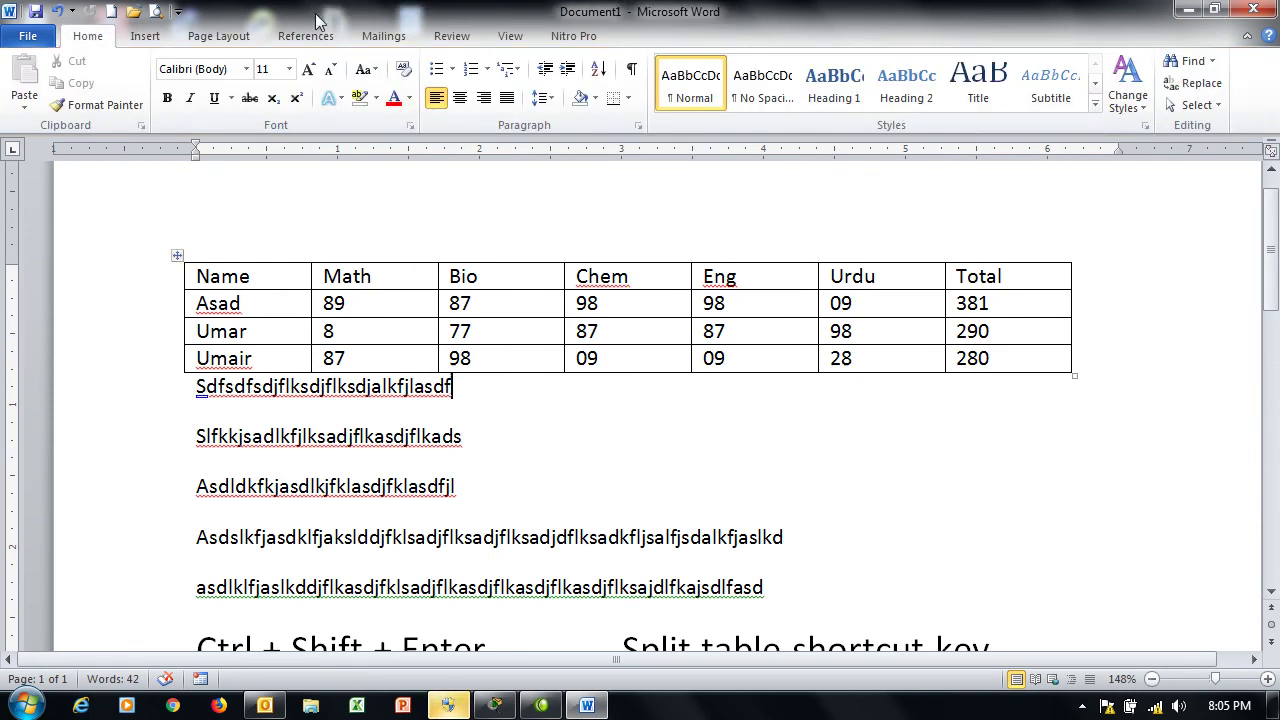
Browse the Insert tab's Table and Quick Tables options, then close them without inserting anything.
click(145, 40)
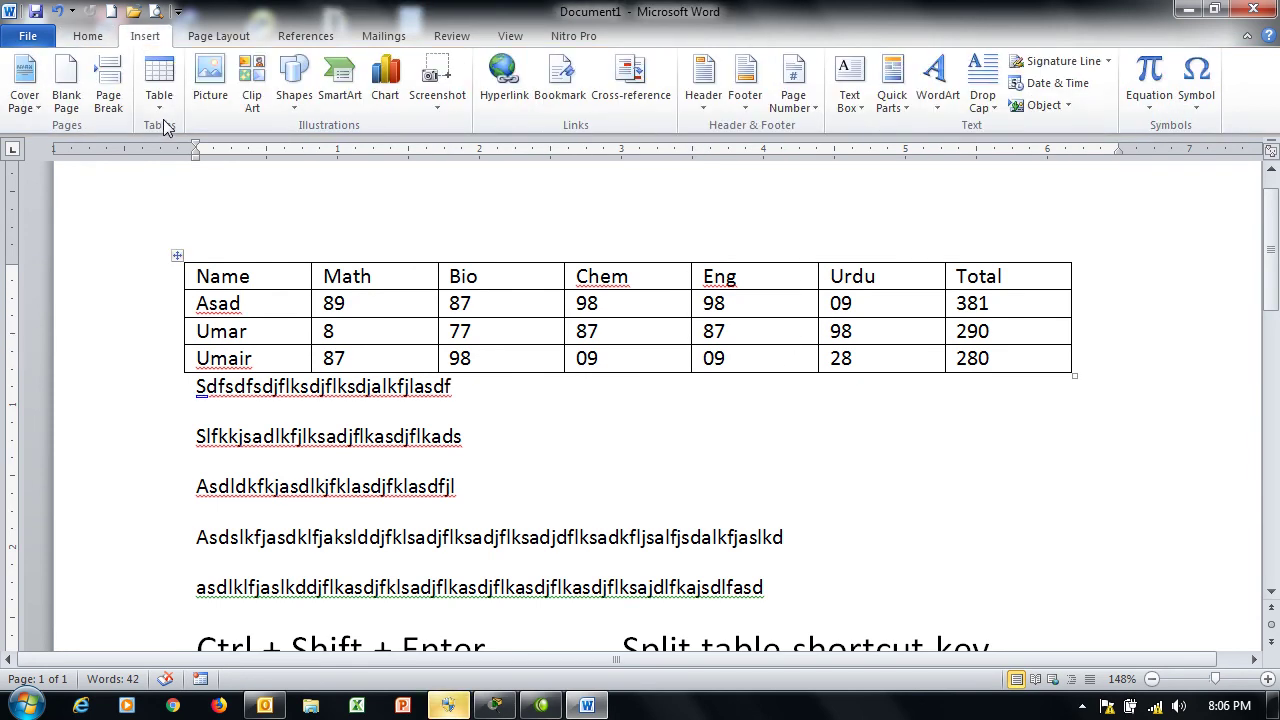
click(159, 85)
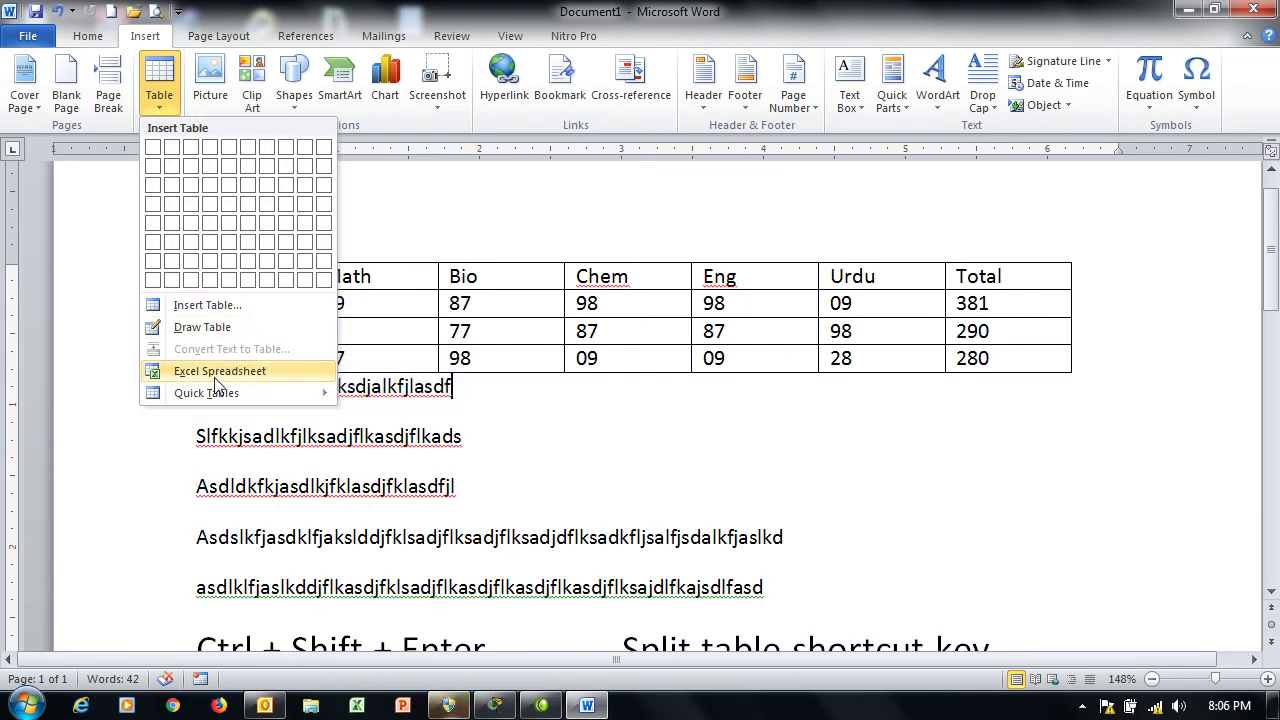
mouse_move(206, 393)
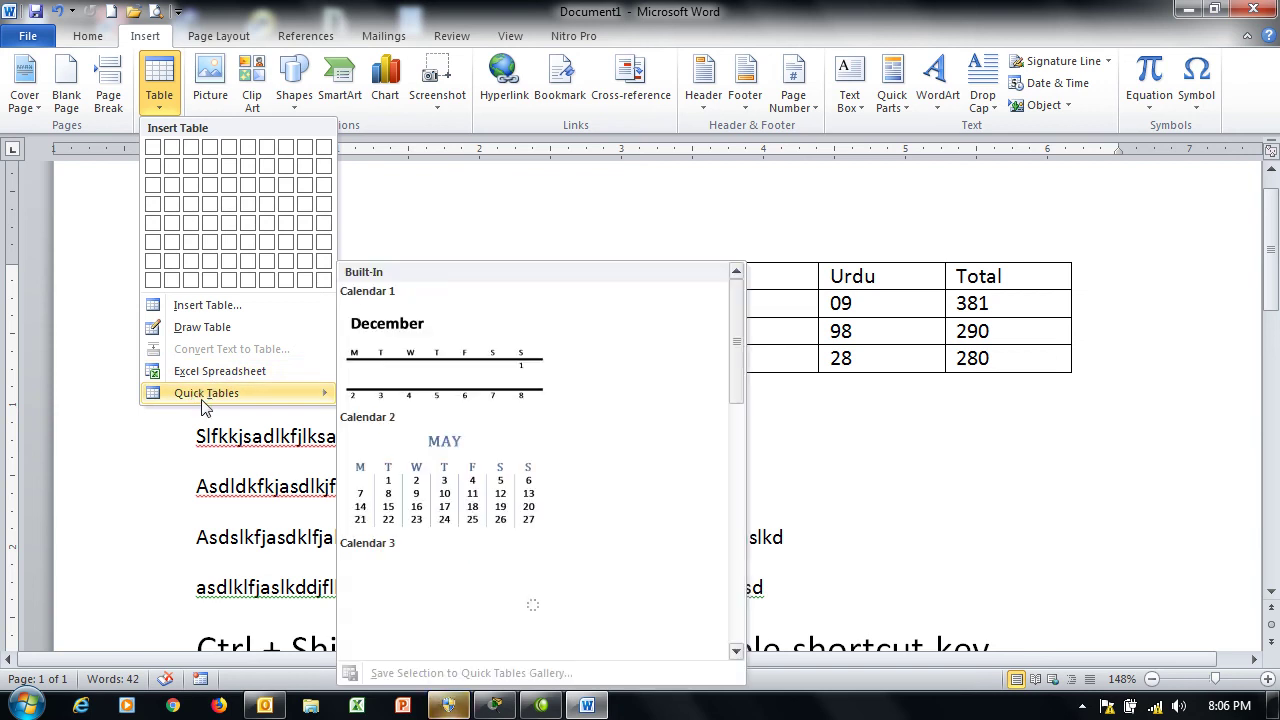
click(843, 419)
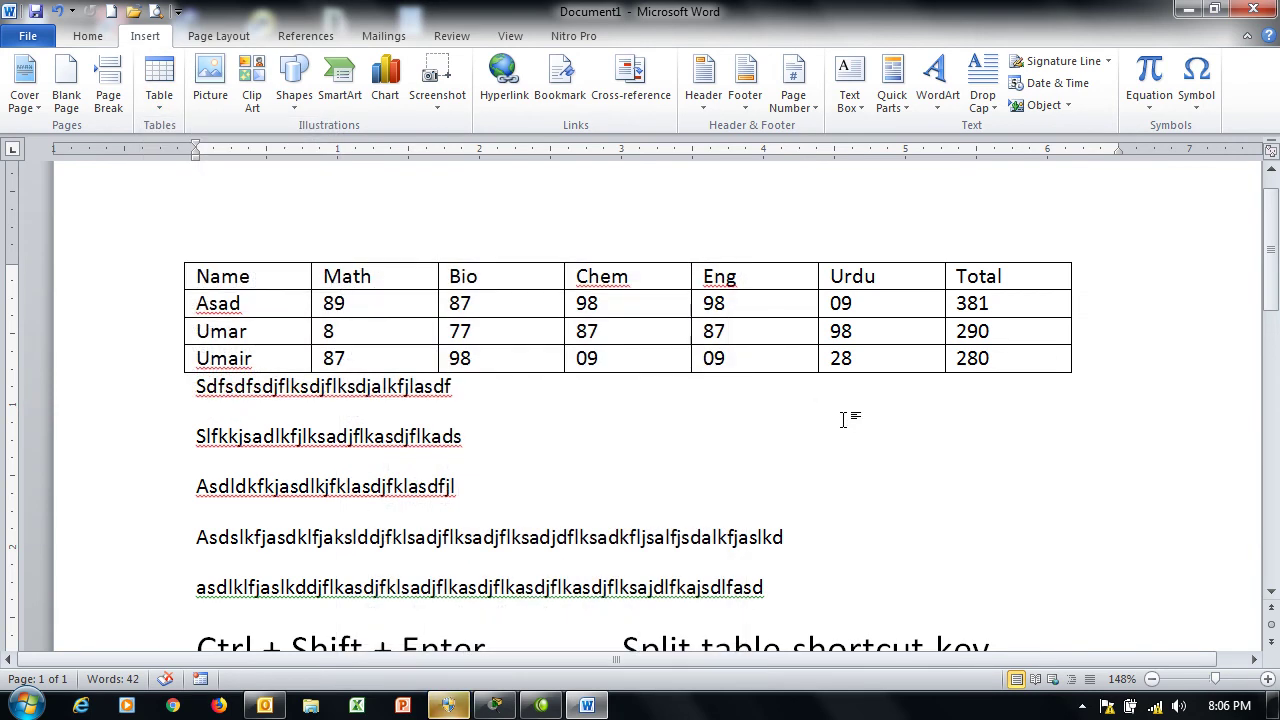
Bring up the Camtasia Recorder window from the hidden notification-area icons.
click(1083, 706)
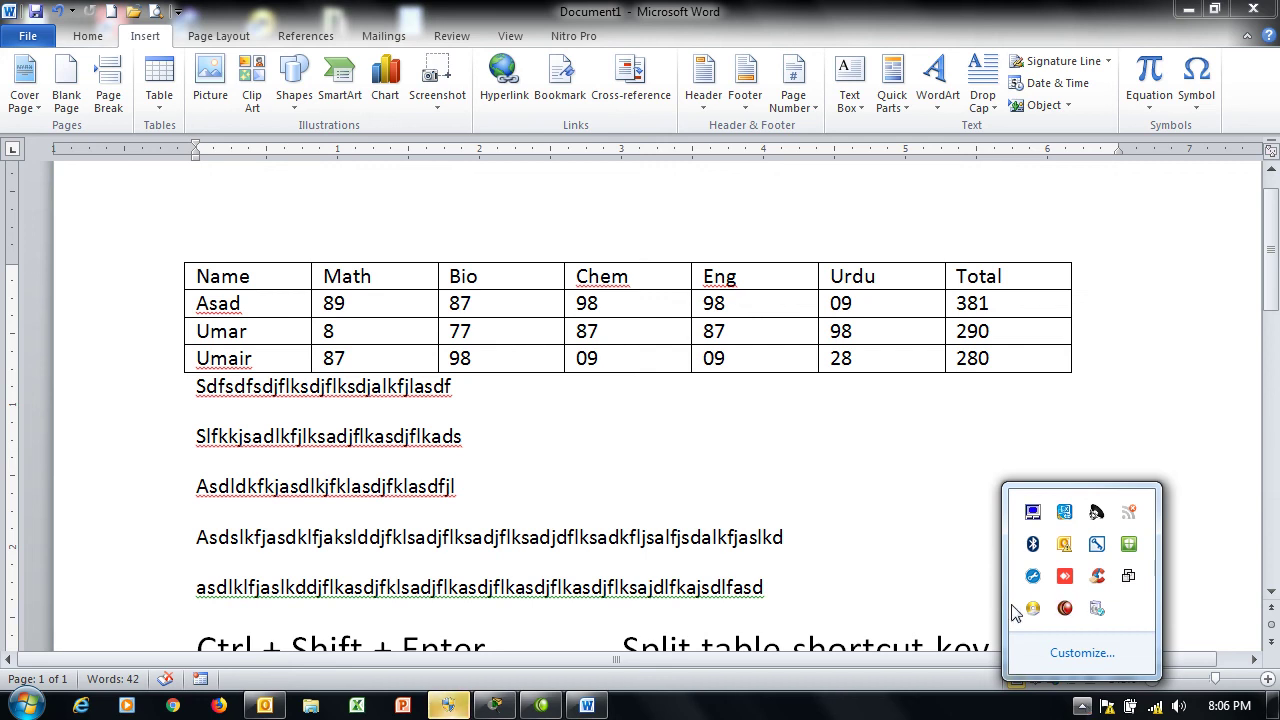
click(1066, 607)
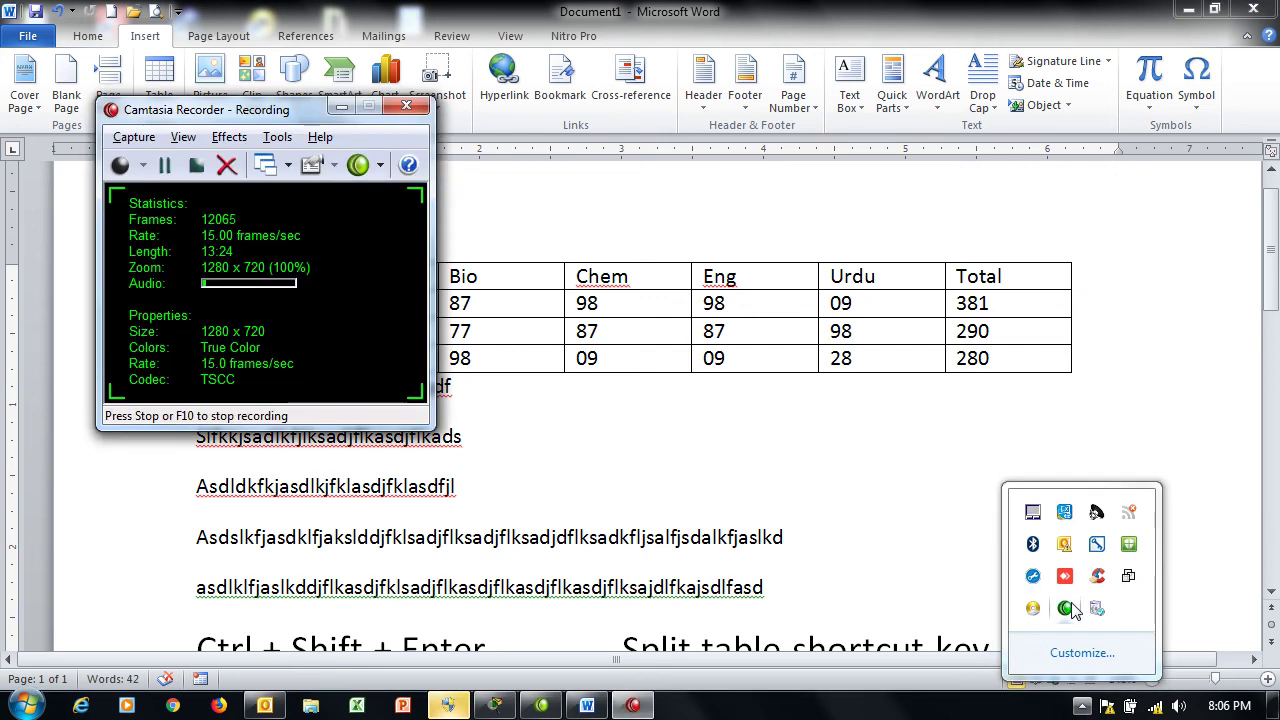